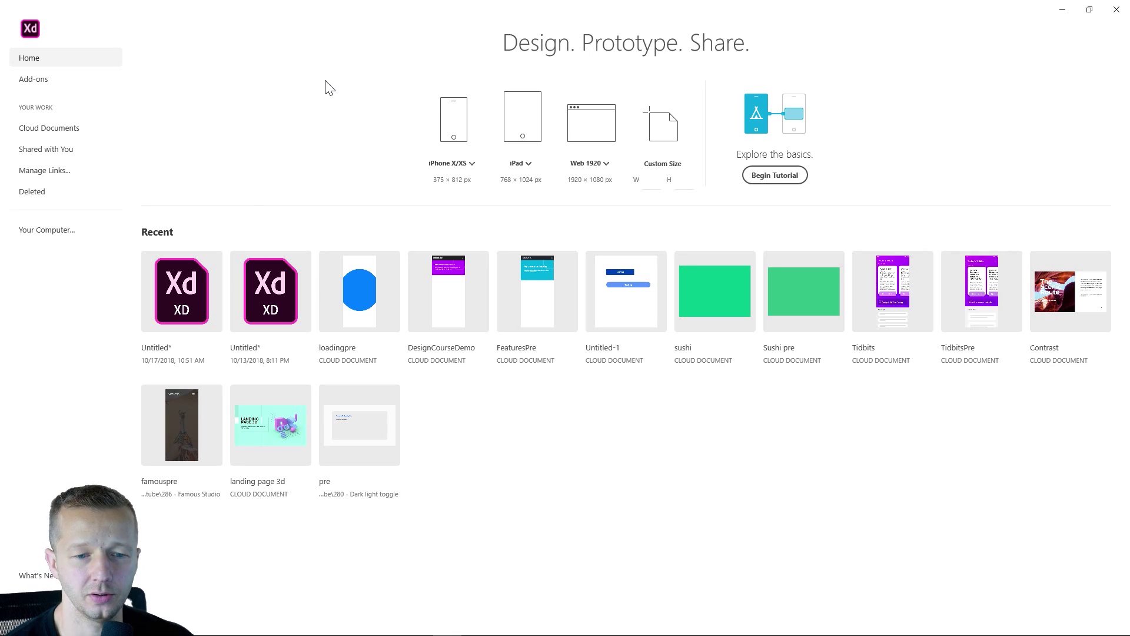
Step: Create a new iPhone X/XS (375 × 812) document and bring its artboard into view
click(458, 129)
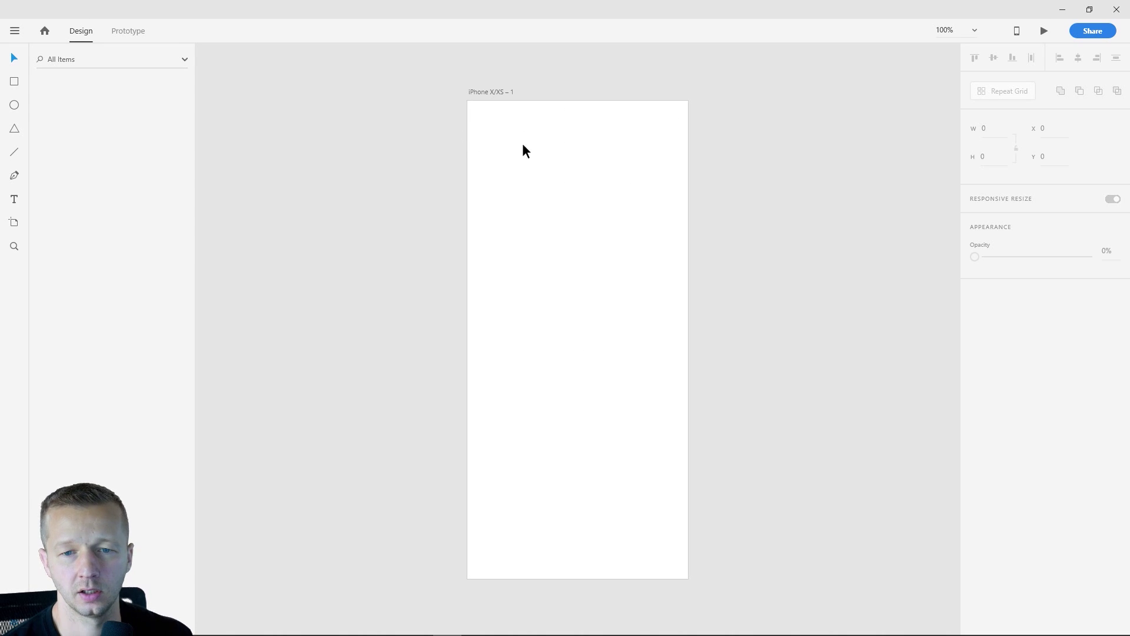
scroll(595, 165, down, 2)
drag(623, 174, 549, 194)
click(448, 125)
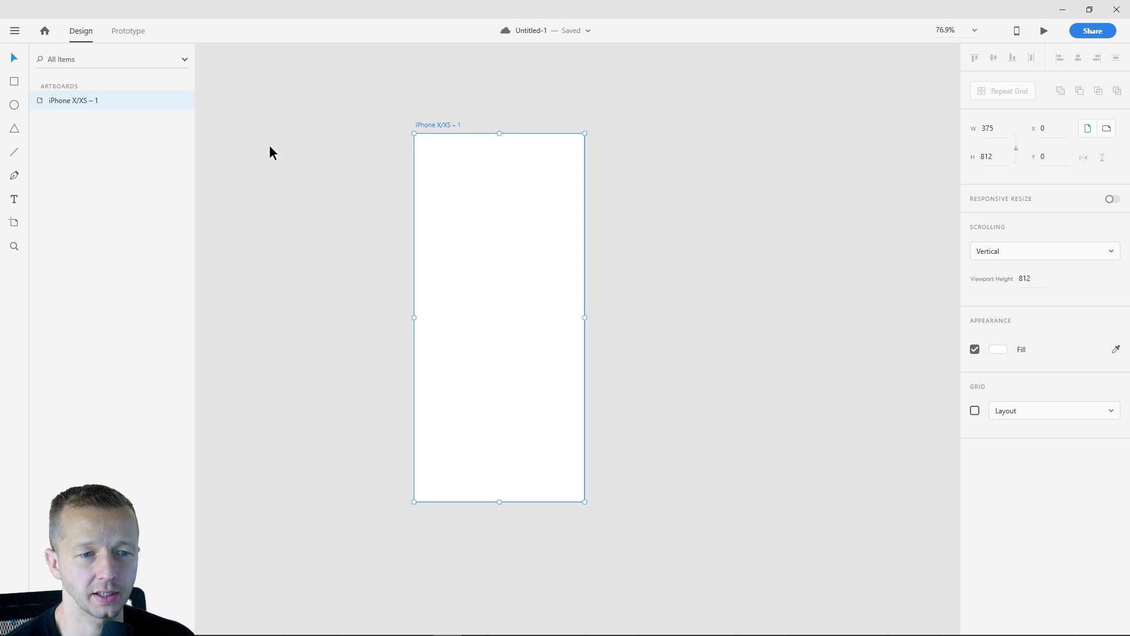
click(334, 265)
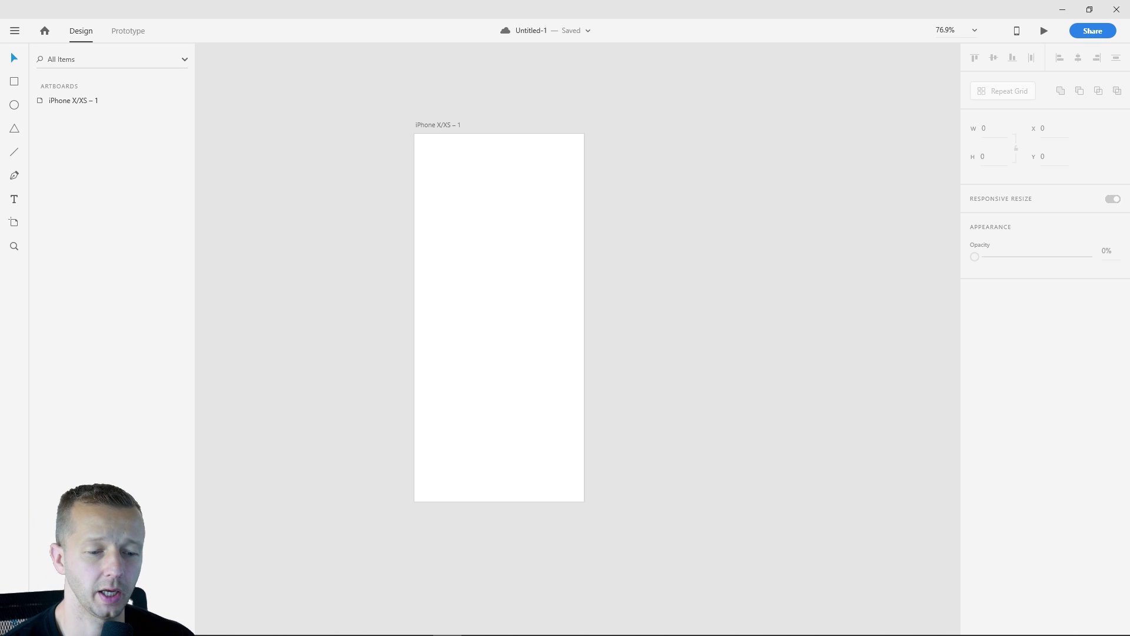
Step: Hide the layers list, recentre the artboard and pick the Polygon tool
key(ctrl+y)
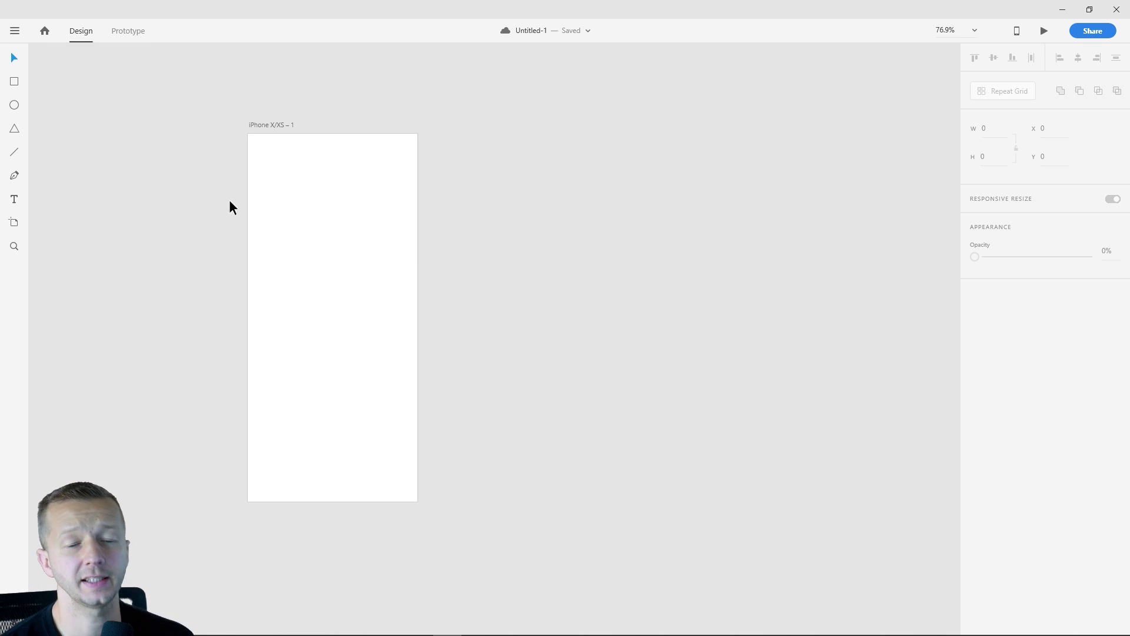
drag(258, 232, 331, 245)
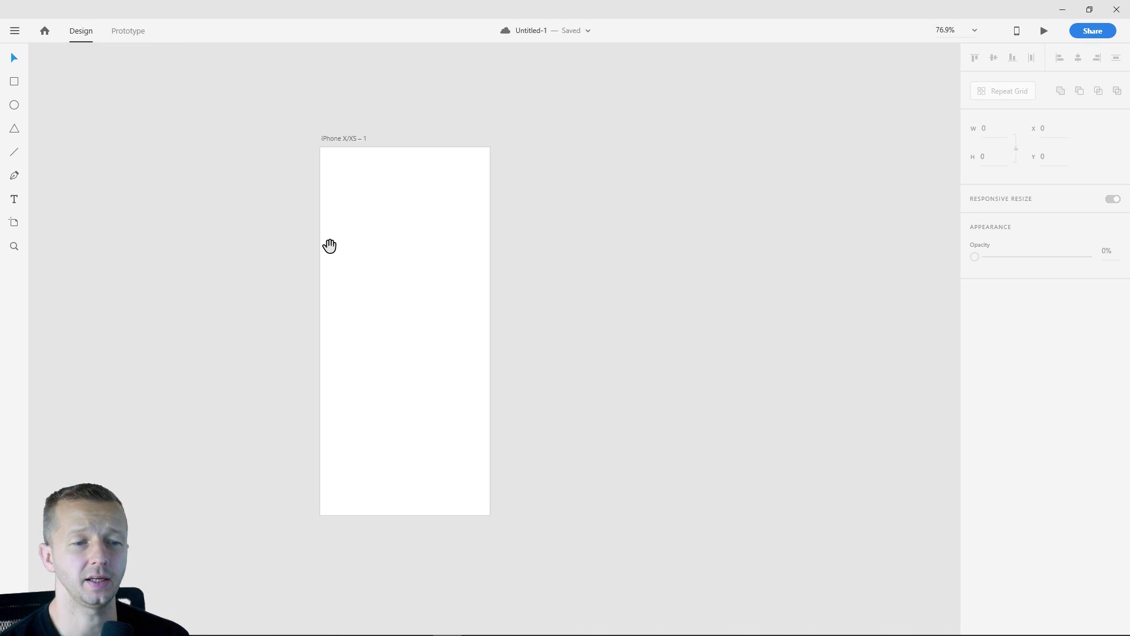
click(12, 135)
scroll(402, 298, up, 1)
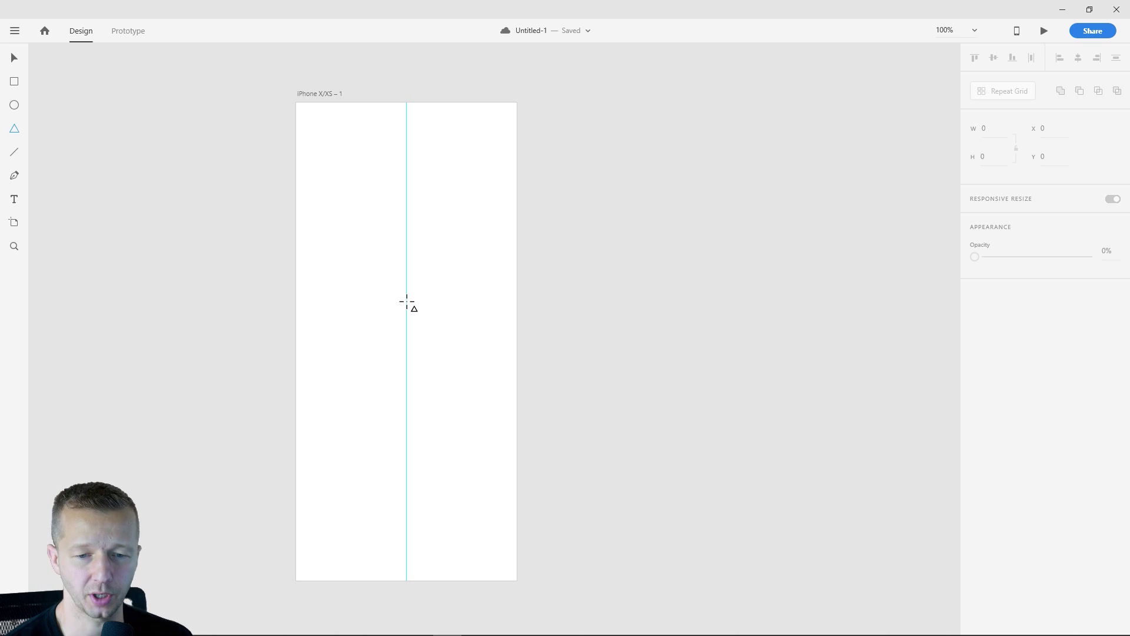
Step: Draw a triangle at the artboard centre and remove its border
drag(407, 302, 455, 354)
click(14, 57)
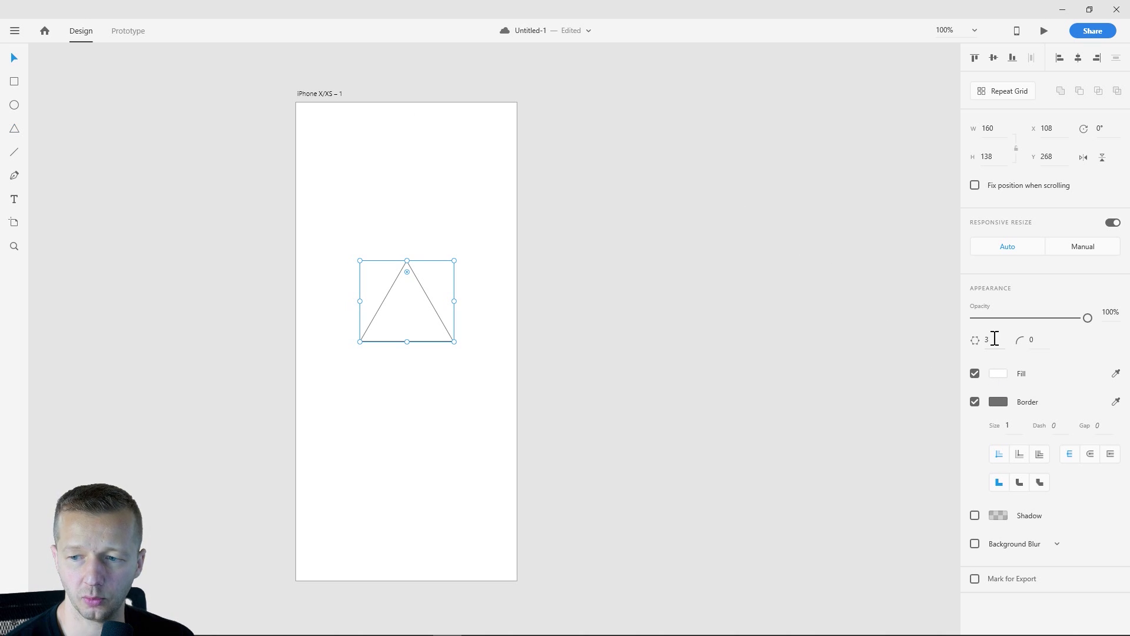
click(973, 371)
click(975, 373)
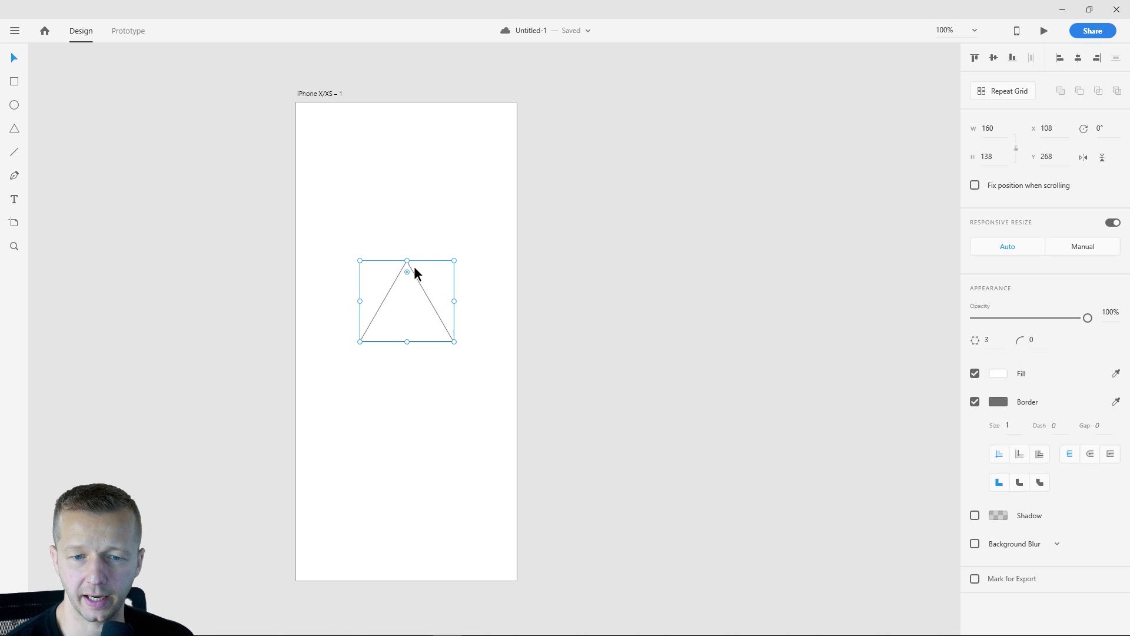
click(975, 402)
Step: Fill the triangle bright blue #0099FF and save the colour as a swatch
click(998, 373)
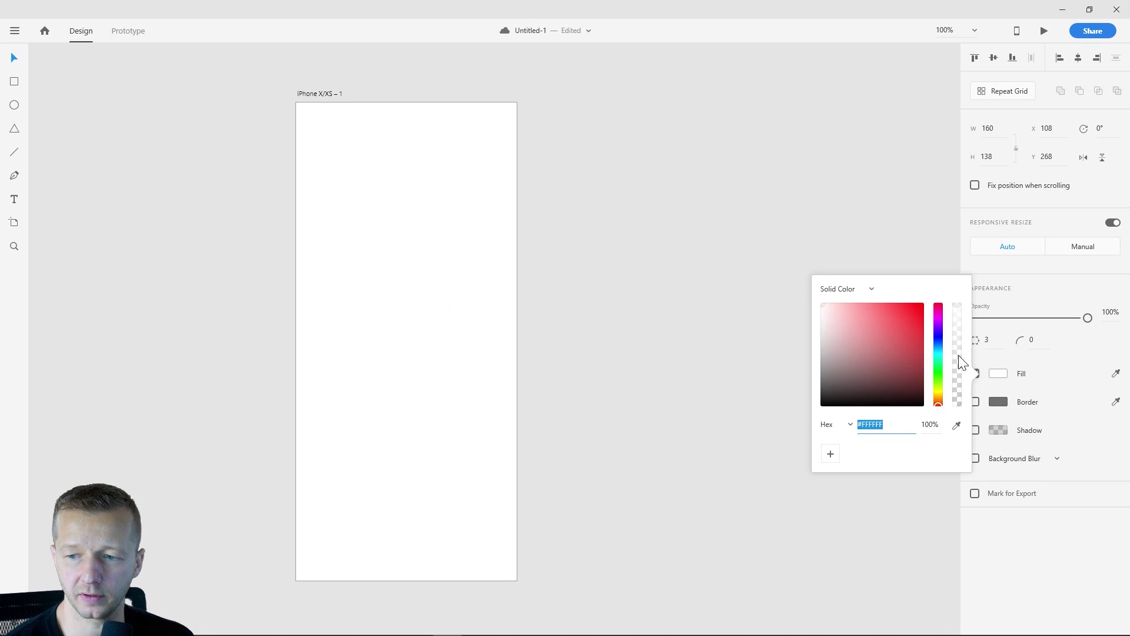
click(922, 308)
click(903, 358)
drag(939, 364, 937, 346)
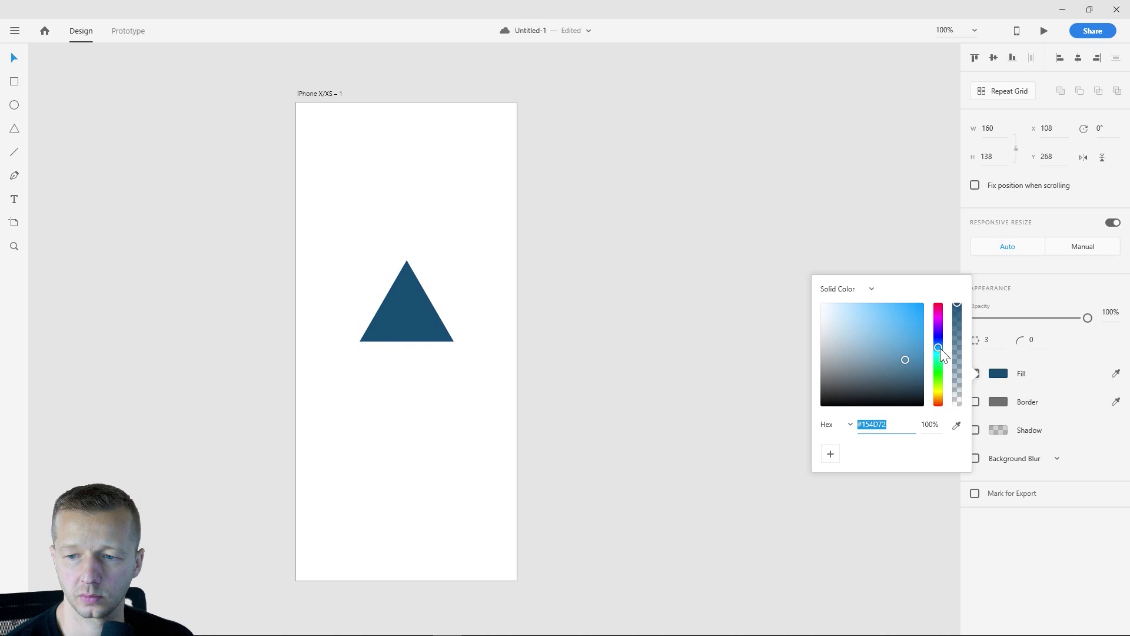
click(900, 319)
click(923, 304)
click(831, 453)
Step: Duplicate the artboard and turn the copied triangle into a six-sided polygon
click(15, 59)
click(334, 95)
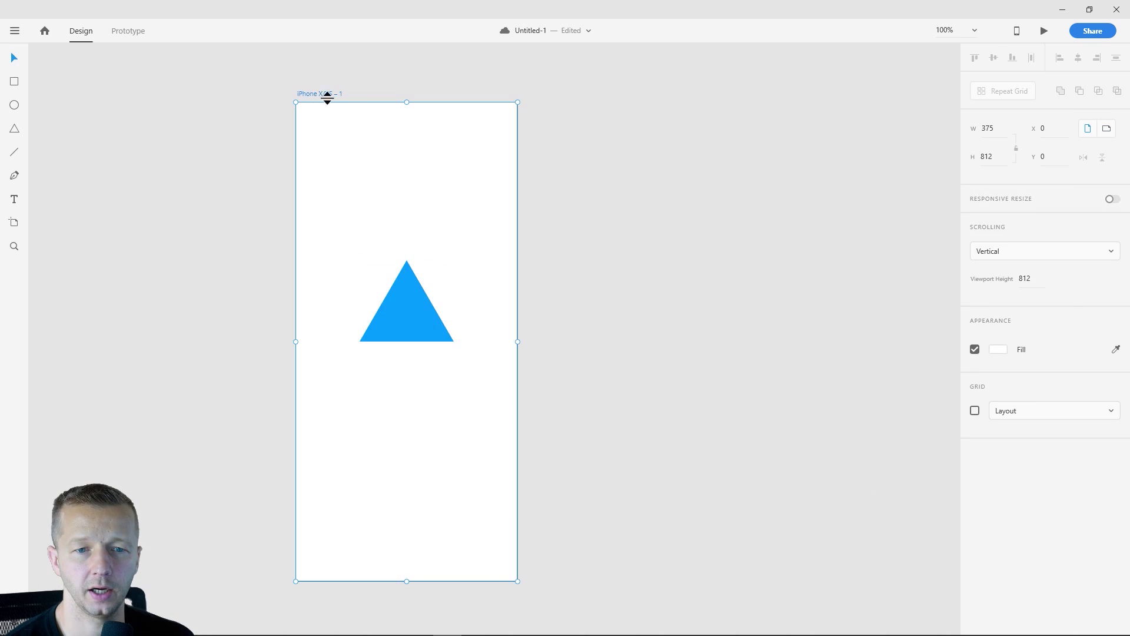
key(ctrl+d)
click(677, 325)
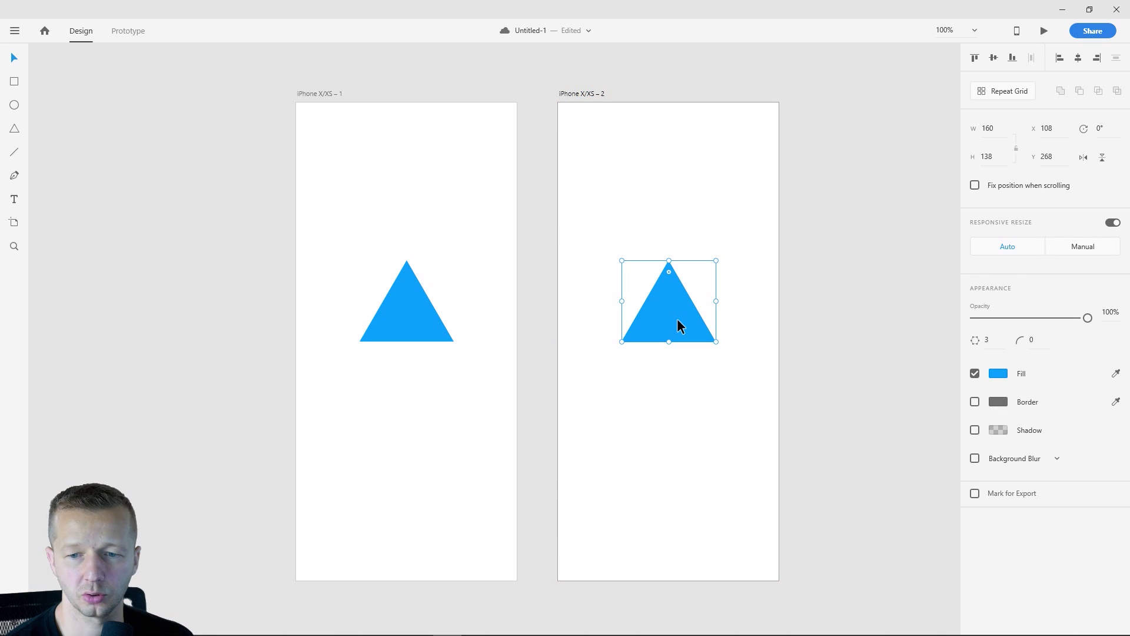
drag(994, 334, 989, 281)
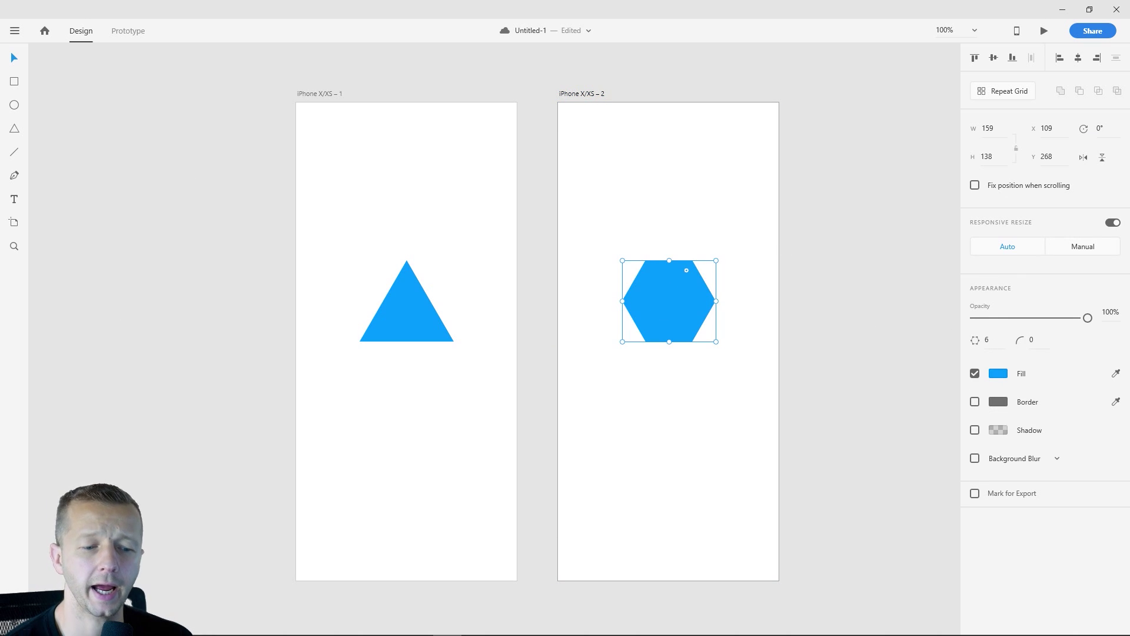
Step: Give the hexagon a corner radius of 18
key(ctrl+y)
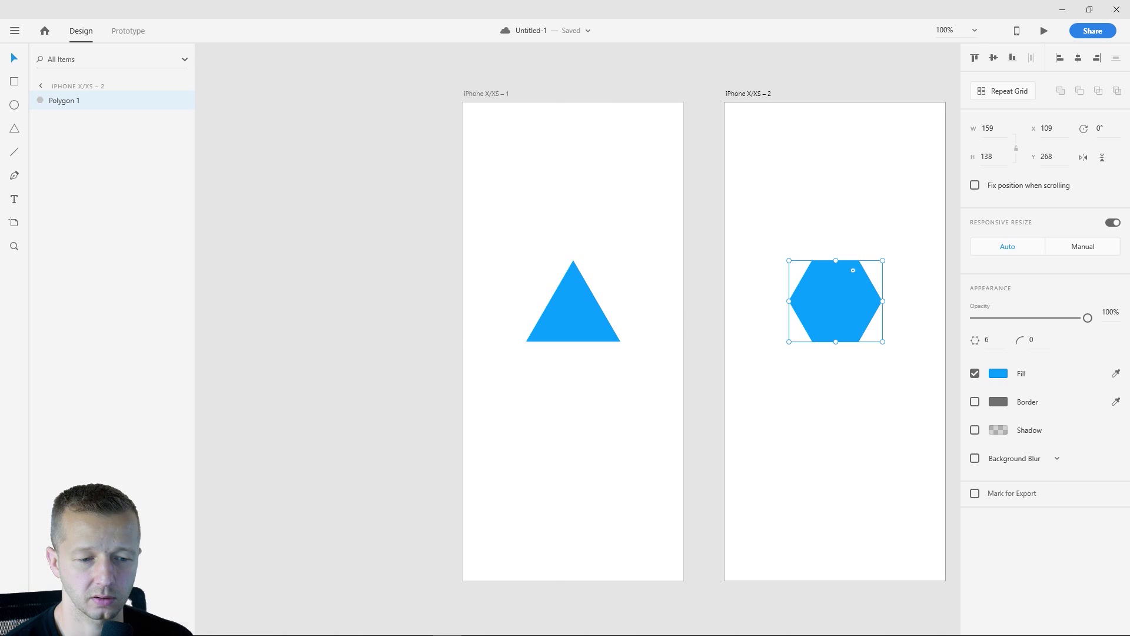
key(ctrl+y)
click(1035, 340)
text(18)
key(Return)
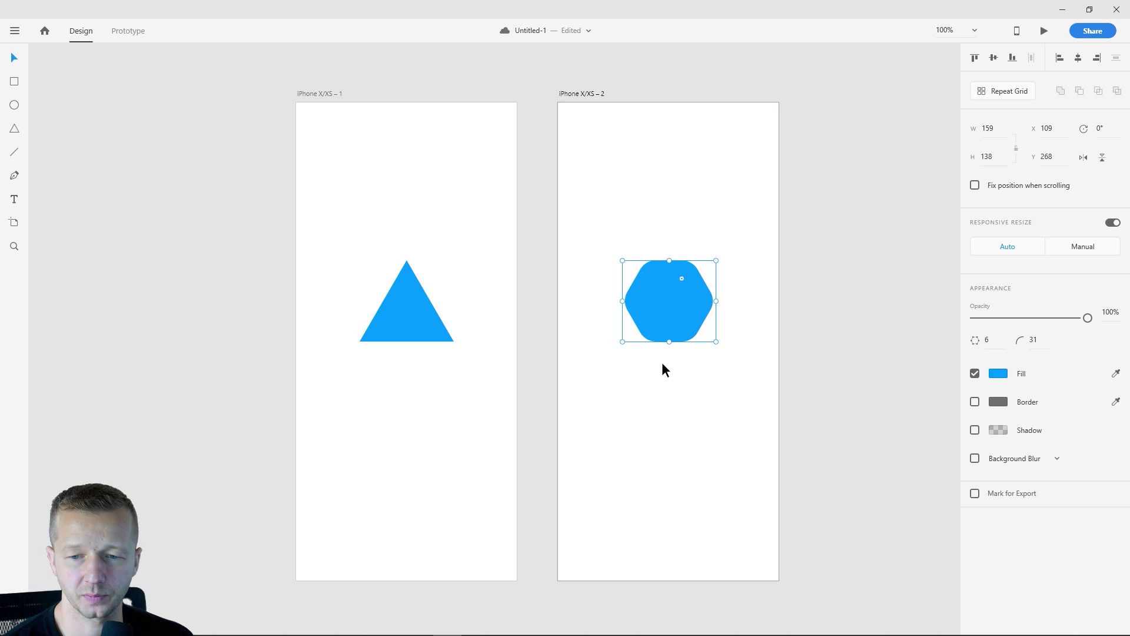
Step: Rotate the hexagon on the second artboard by 30°
click(397, 296)
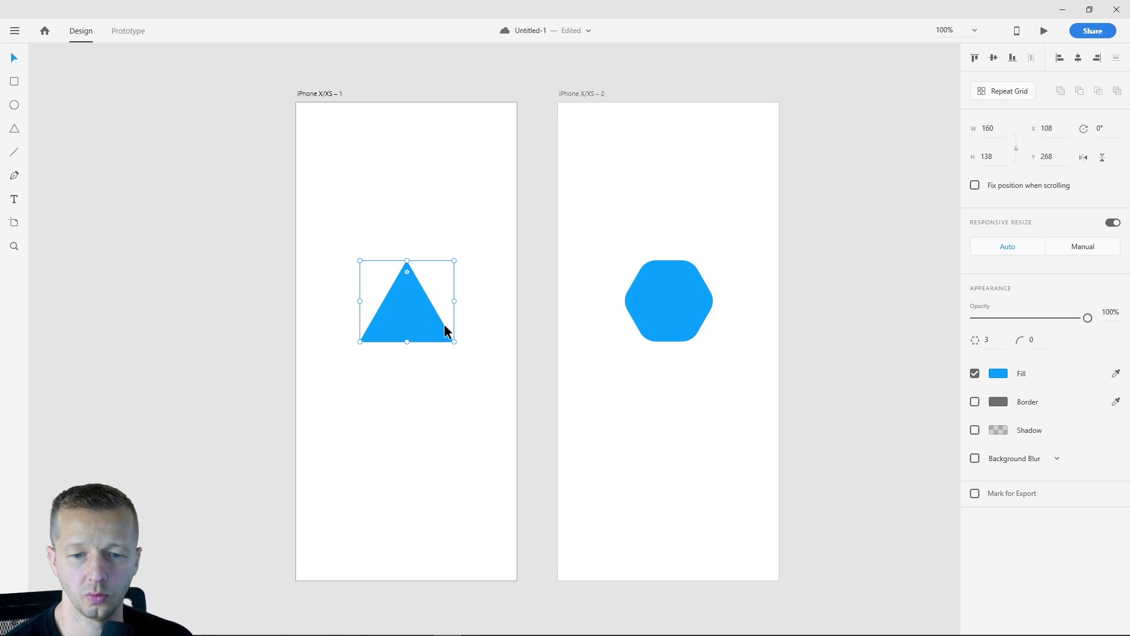
click(452, 371)
click(676, 305)
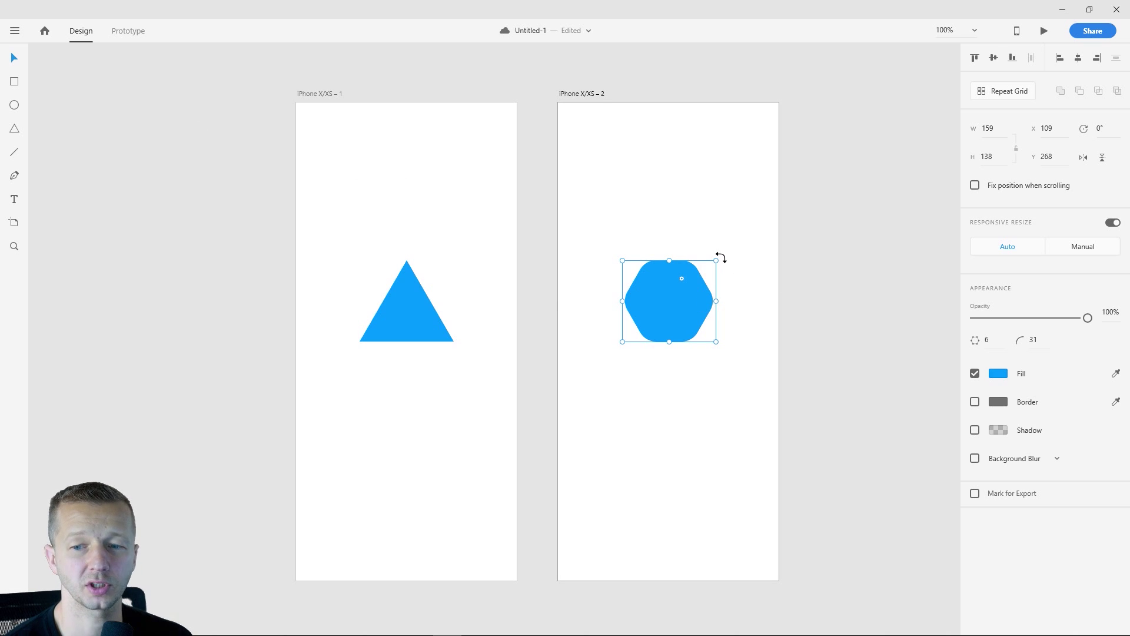
drag(721, 258, 804, 259)
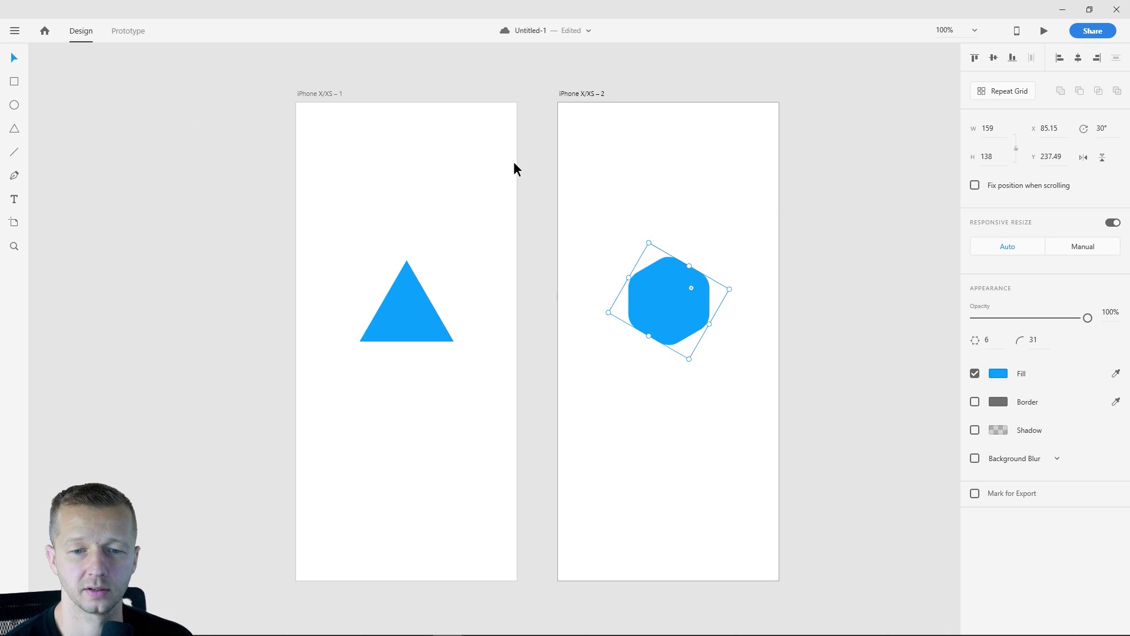
click(726, 242)
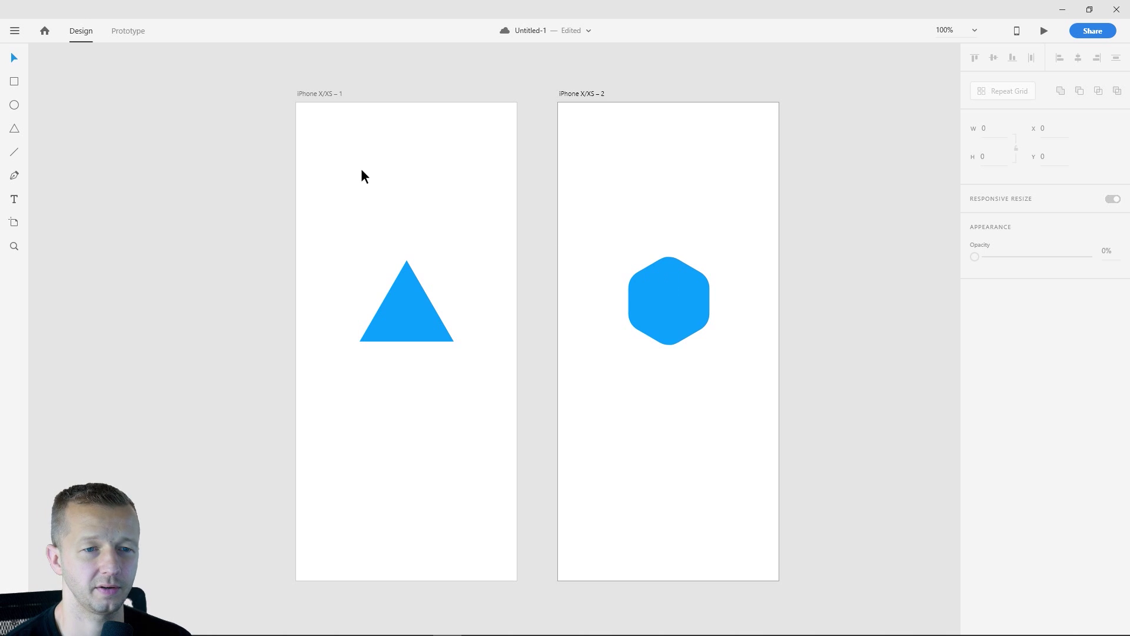
Step: In Prototype mode, link artboard 1 to artboard 2 with a Time trigger and 0.4 s delay
click(129, 31)
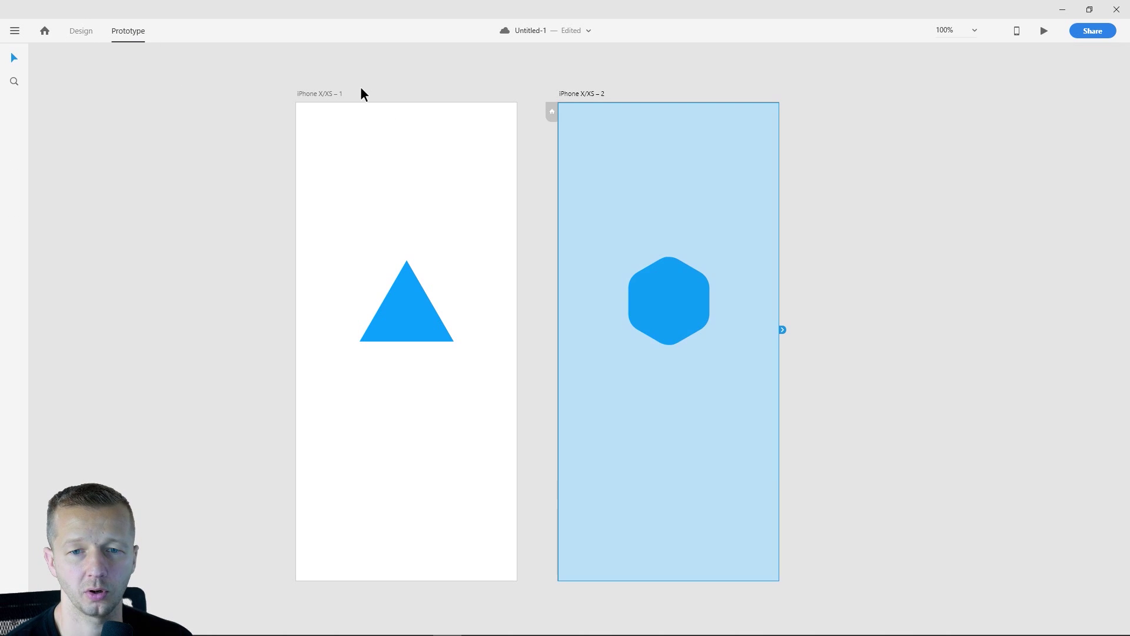
click(323, 94)
drag(522, 331, 613, 341)
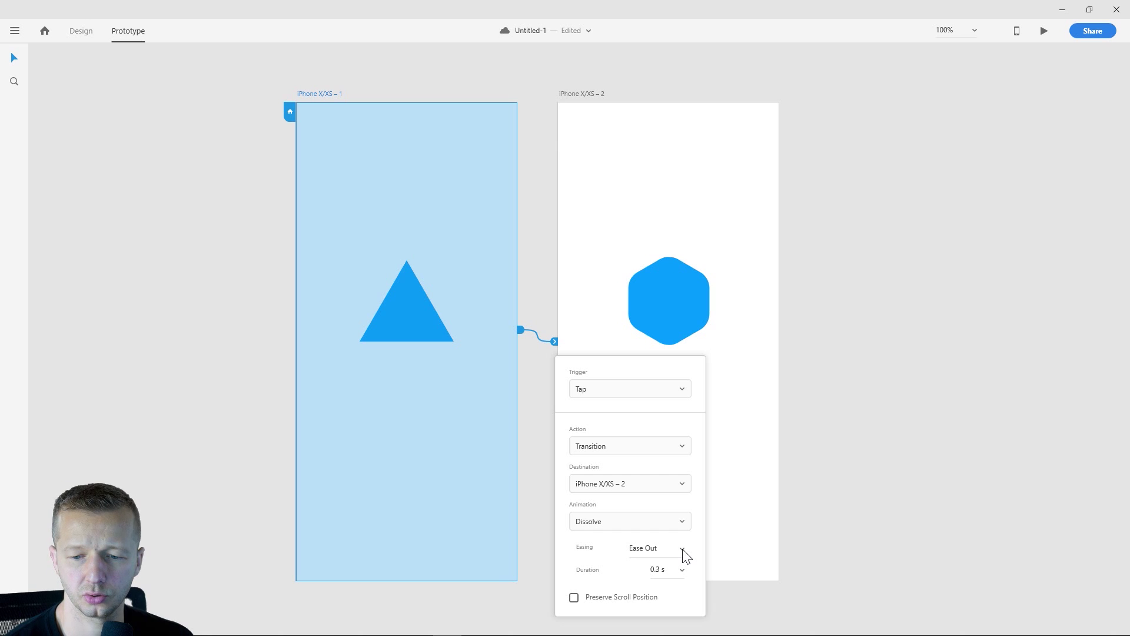
click(596, 390)
click(609, 463)
click(681, 420)
click(669, 436)
click(857, 254)
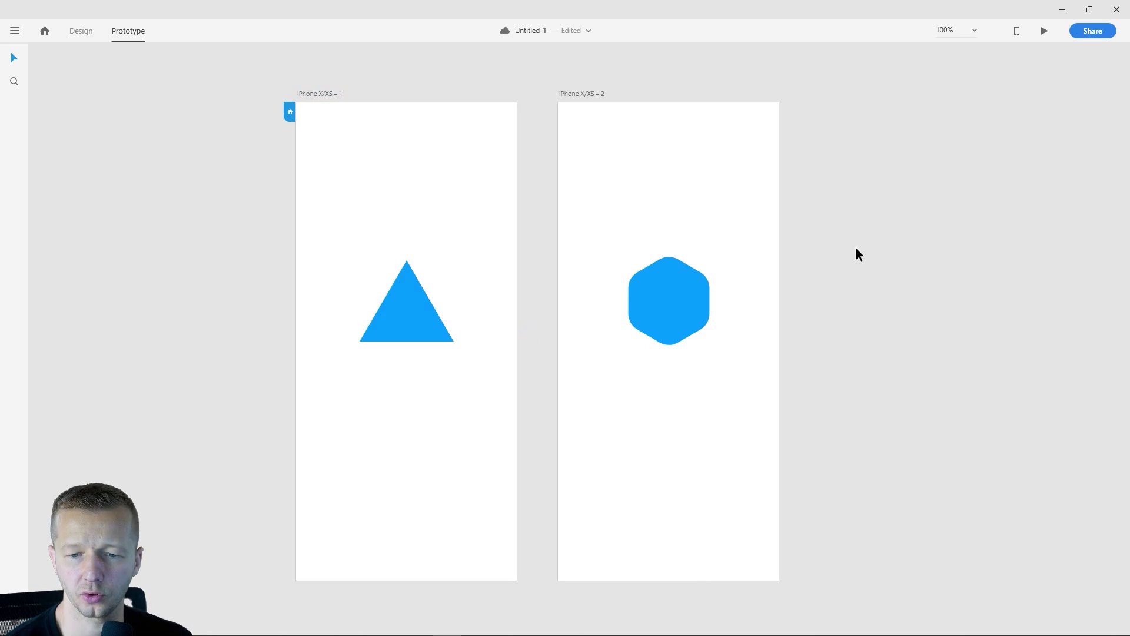
Step: Preview the timed transition twice
click(1044, 31)
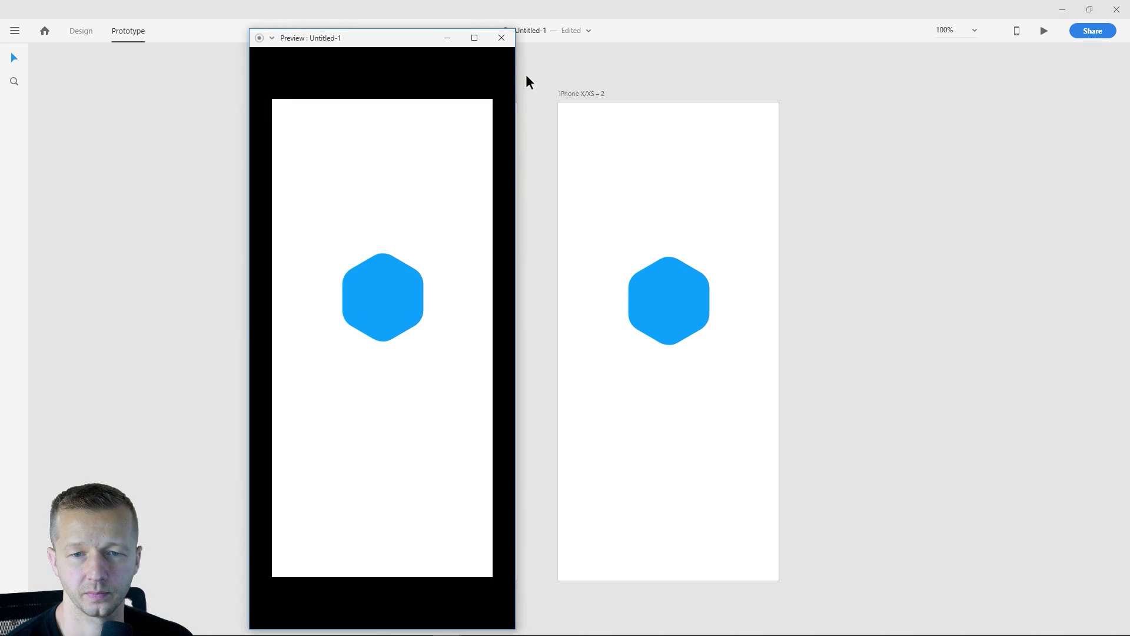
click(501, 38)
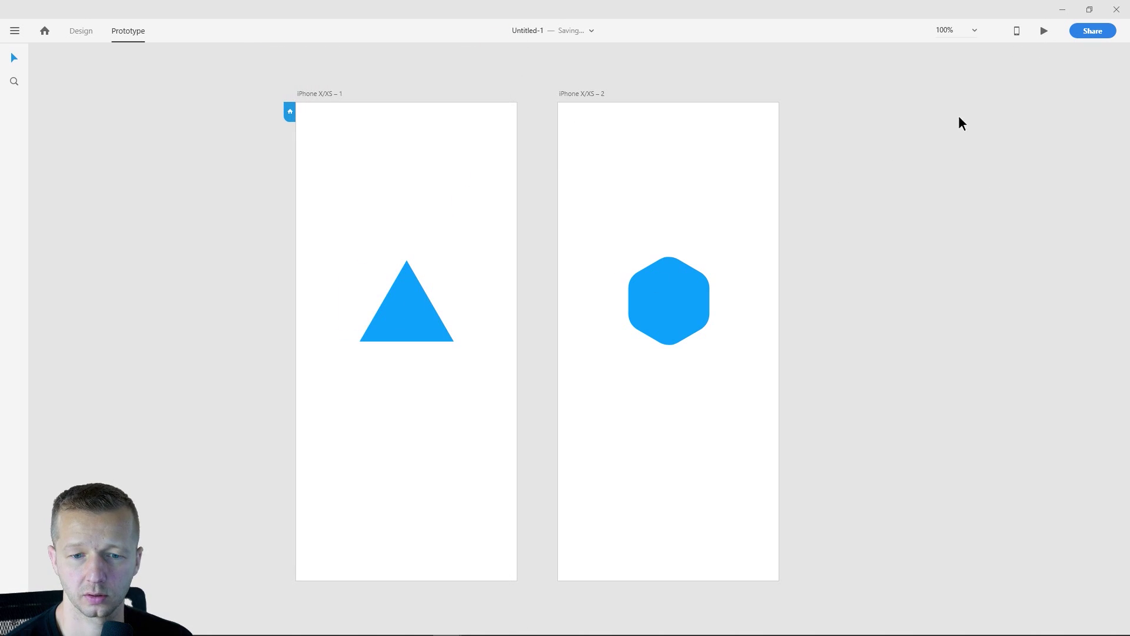
key(ctrl+Return)
click(502, 37)
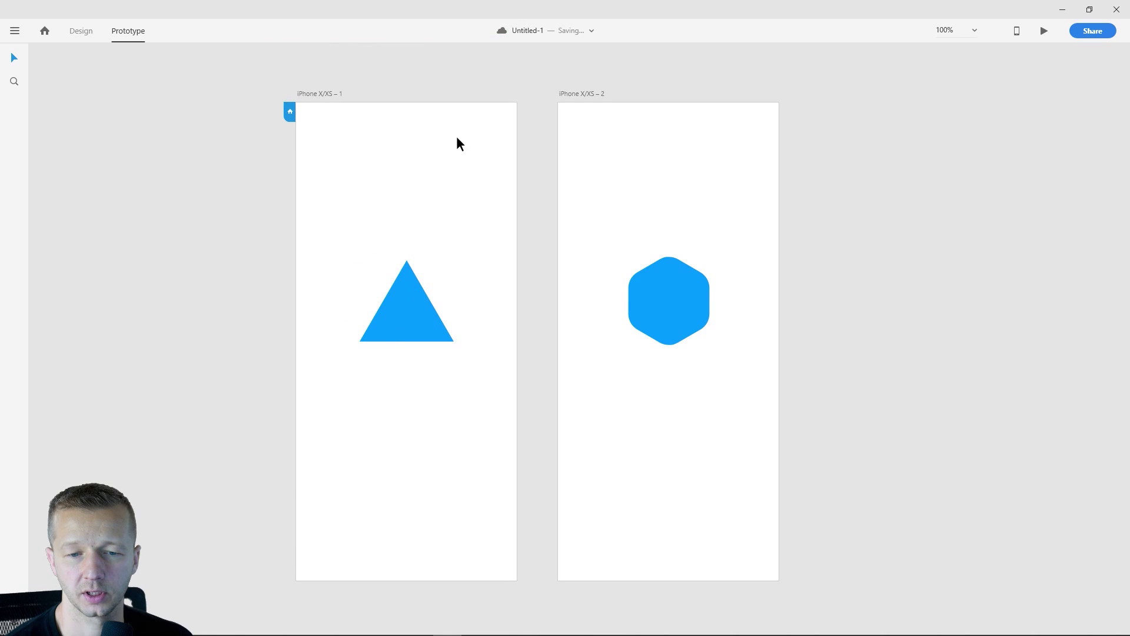
Step: Check the rotated hexagon in Design mode, then reopen the link's settings in Prototype mode
click(82, 29)
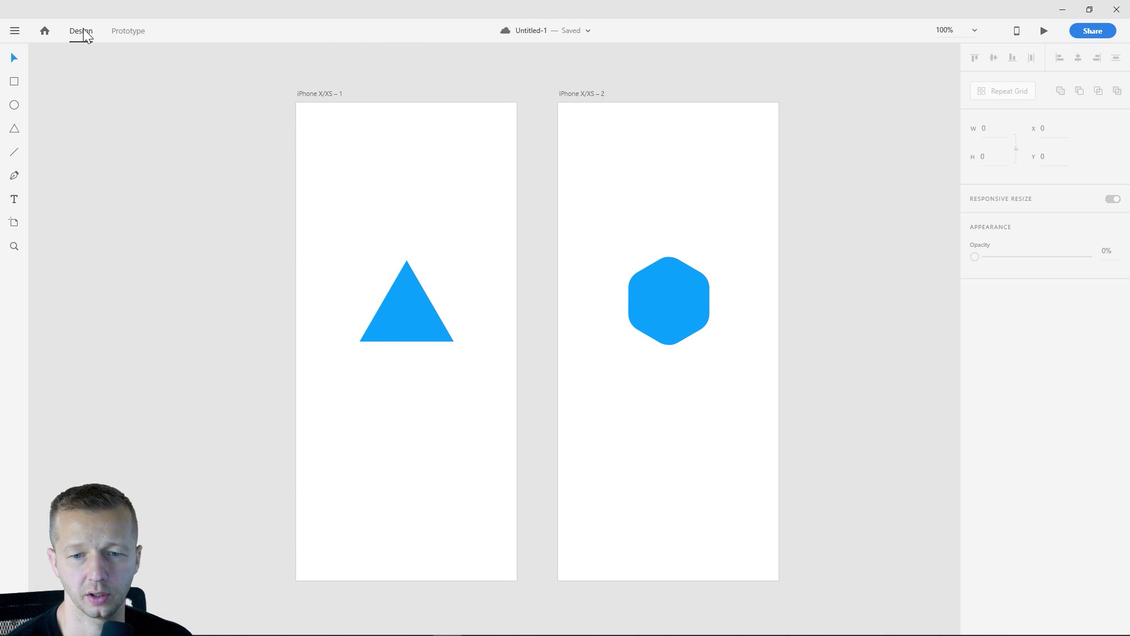
click(656, 299)
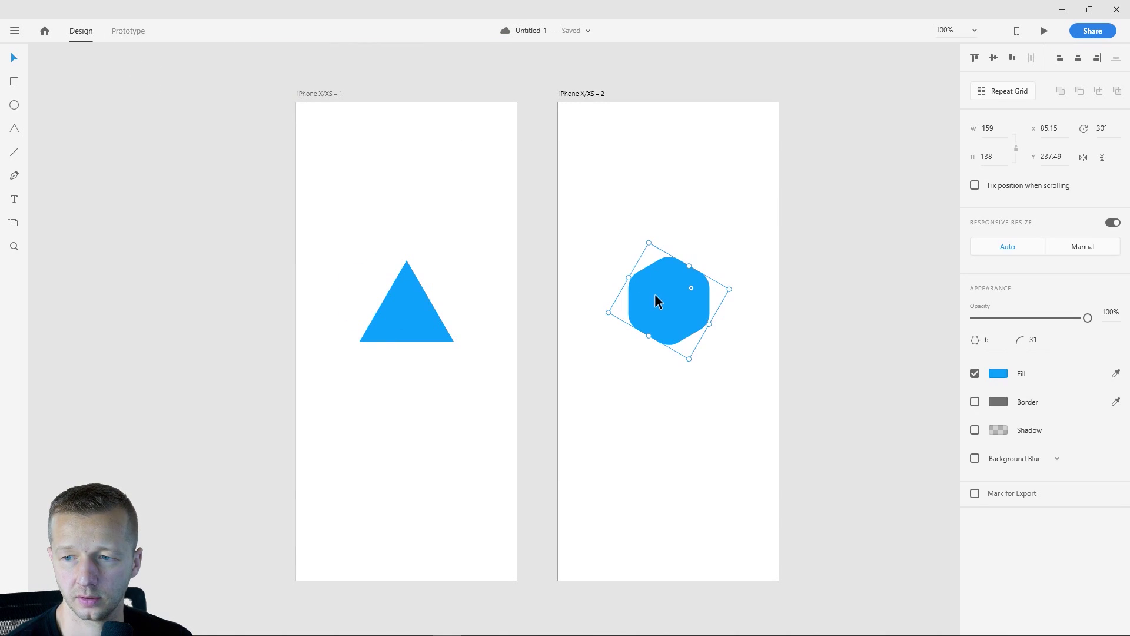
click(148, 33)
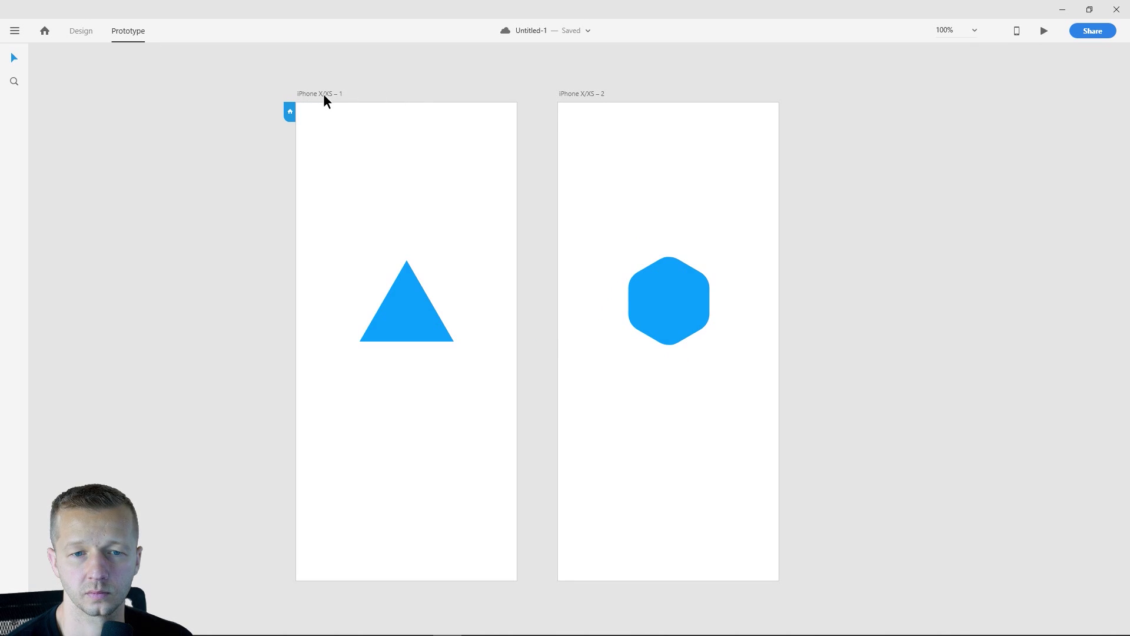
click(324, 95)
click(553, 342)
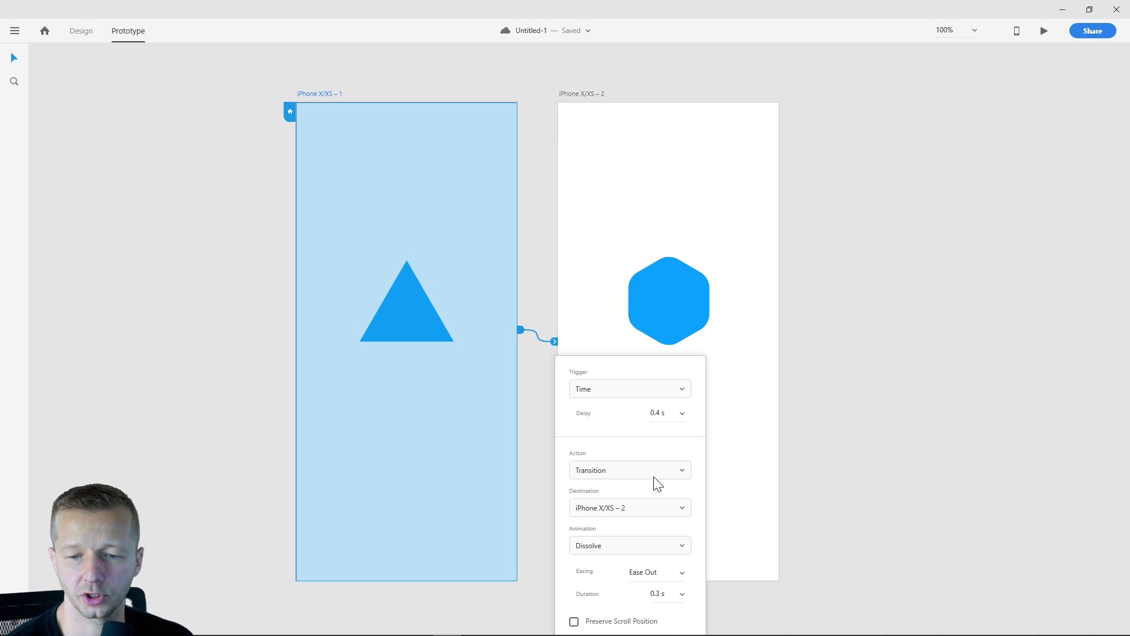
Step: Switch the transition action to Auto-Animate and preview it
click(654, 478)
click(651, 508)
click(964, 353)
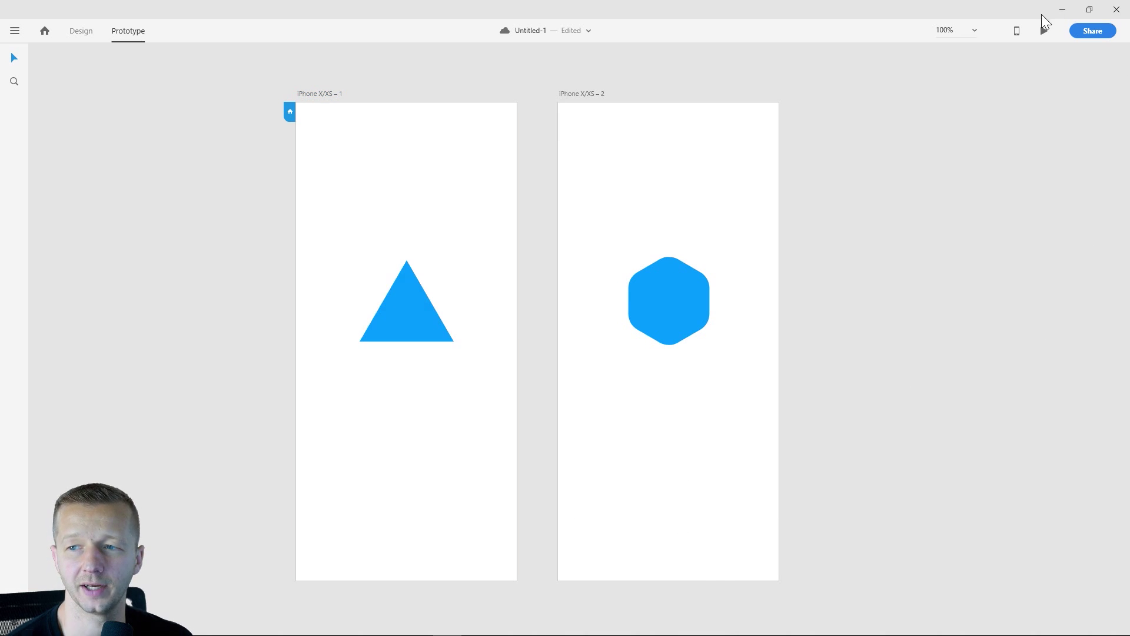
click(1044, 31)
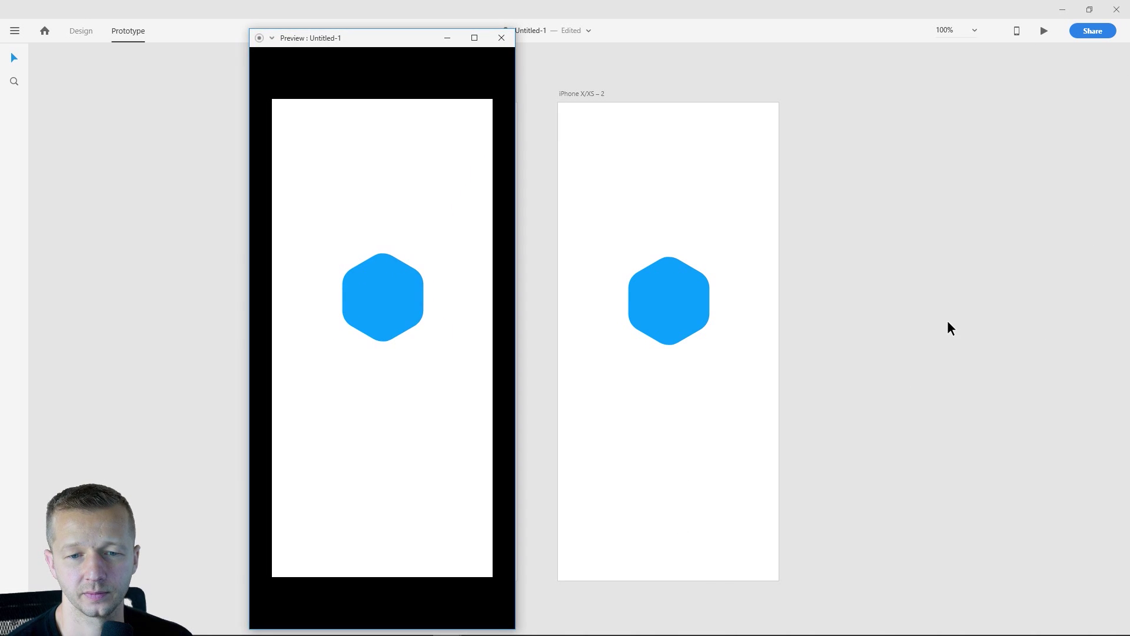
click(502, 38)
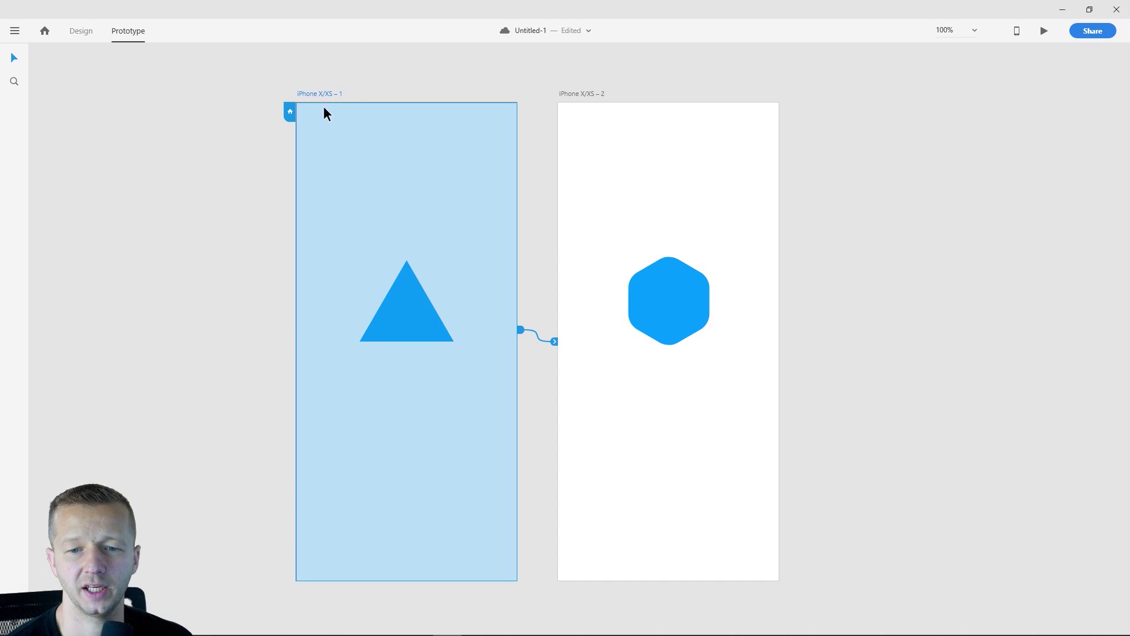
Step: Review the link's trigger, animation and duration settings, then preview again
click(318, 94)
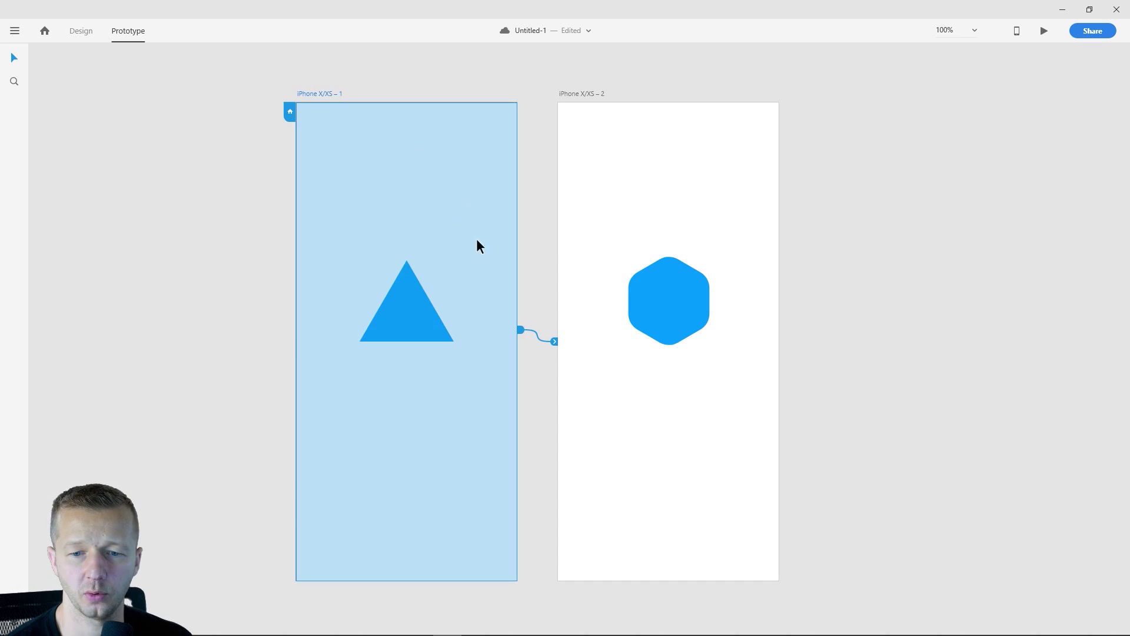
click(554, 341)
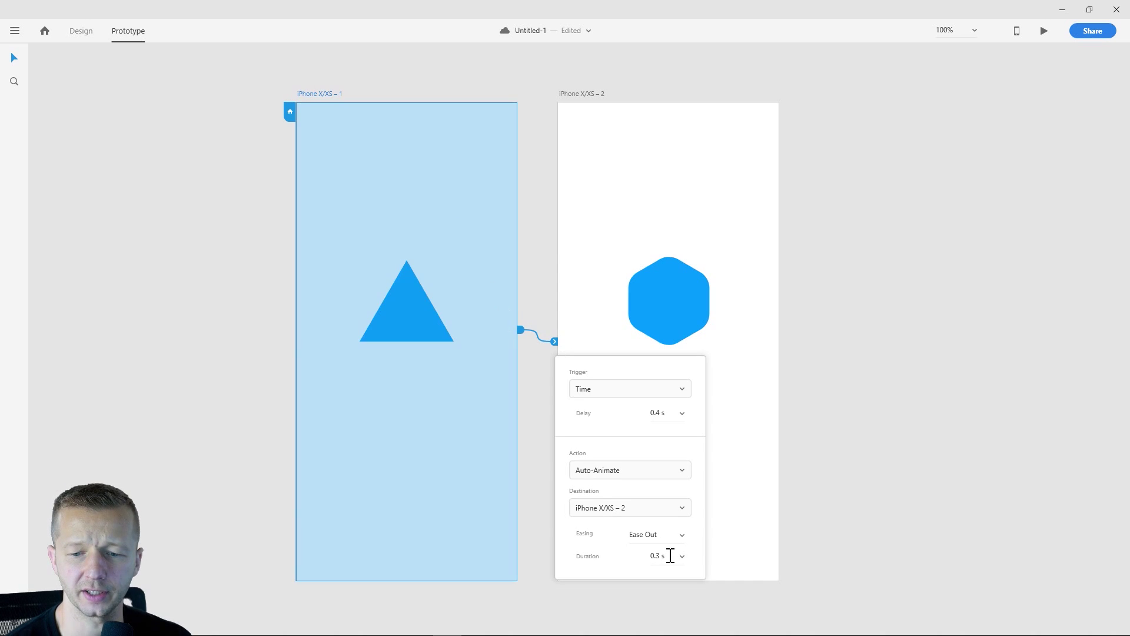
click(683, 556)
click(772, 389)
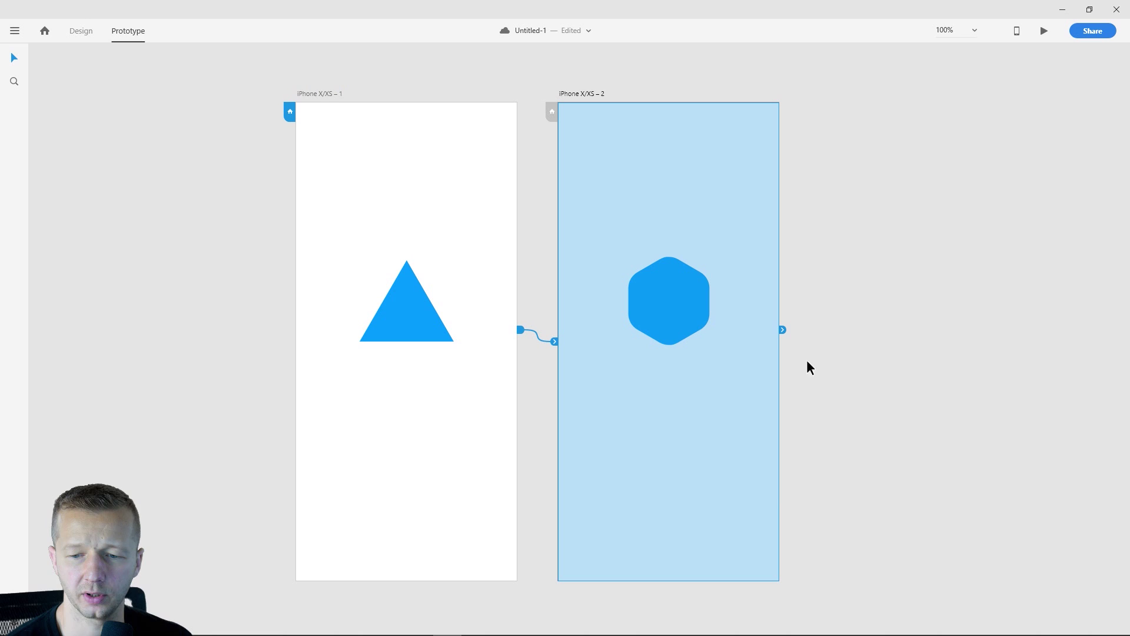
click(1047, 37)
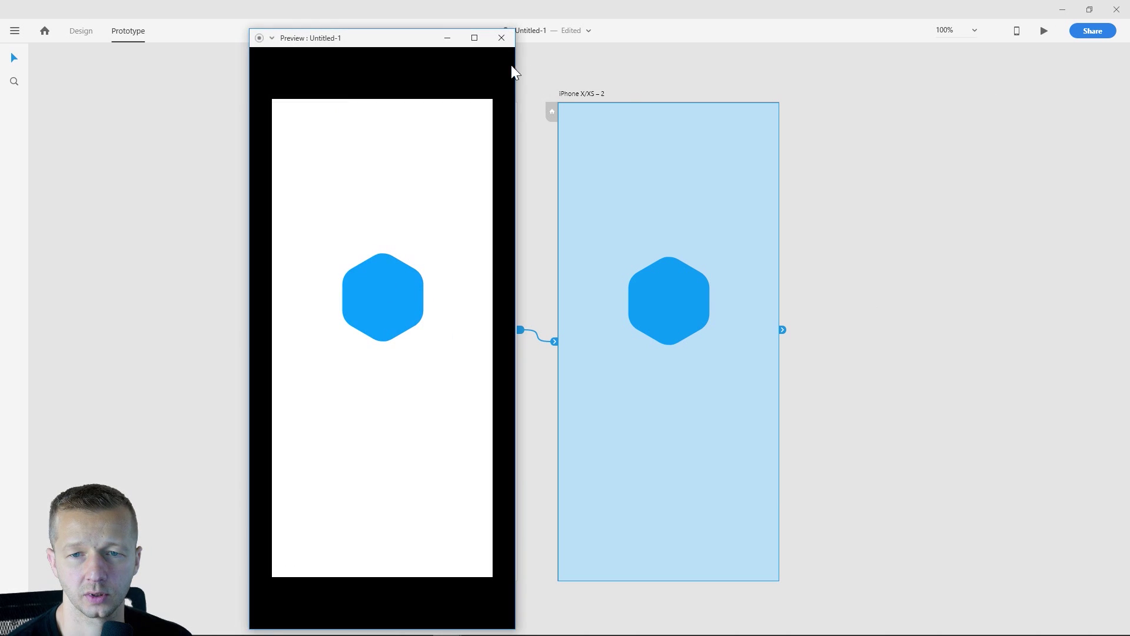
click(502, 37)
Step: Start from the triangle artboard and replay the triangle-to-hexagon animation twice
click(301, 95)
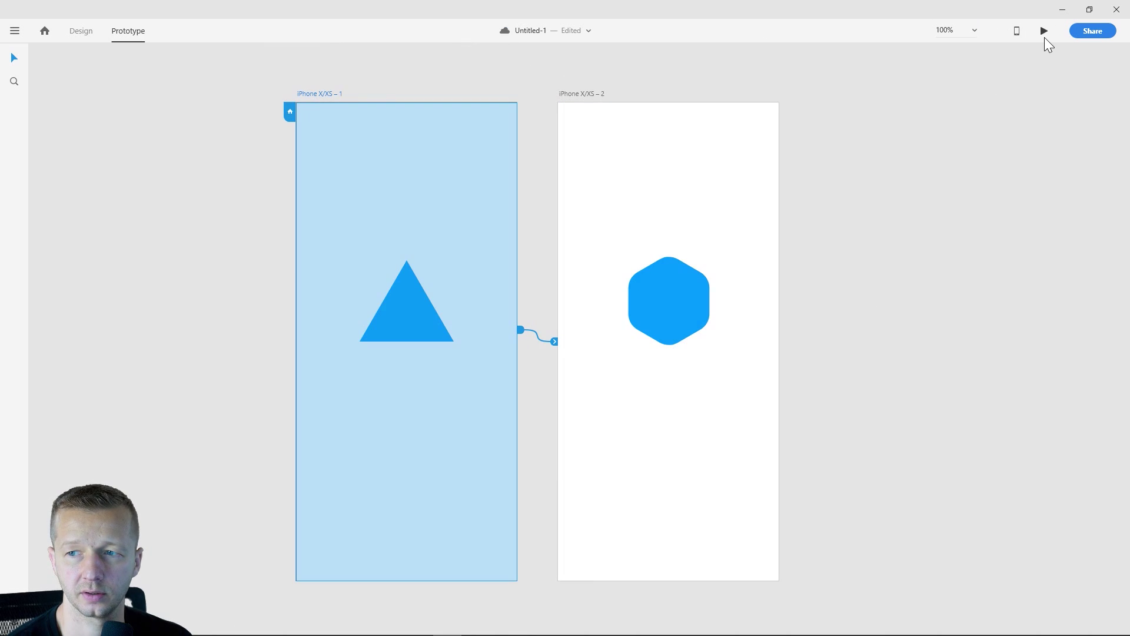
click(1046, 36)
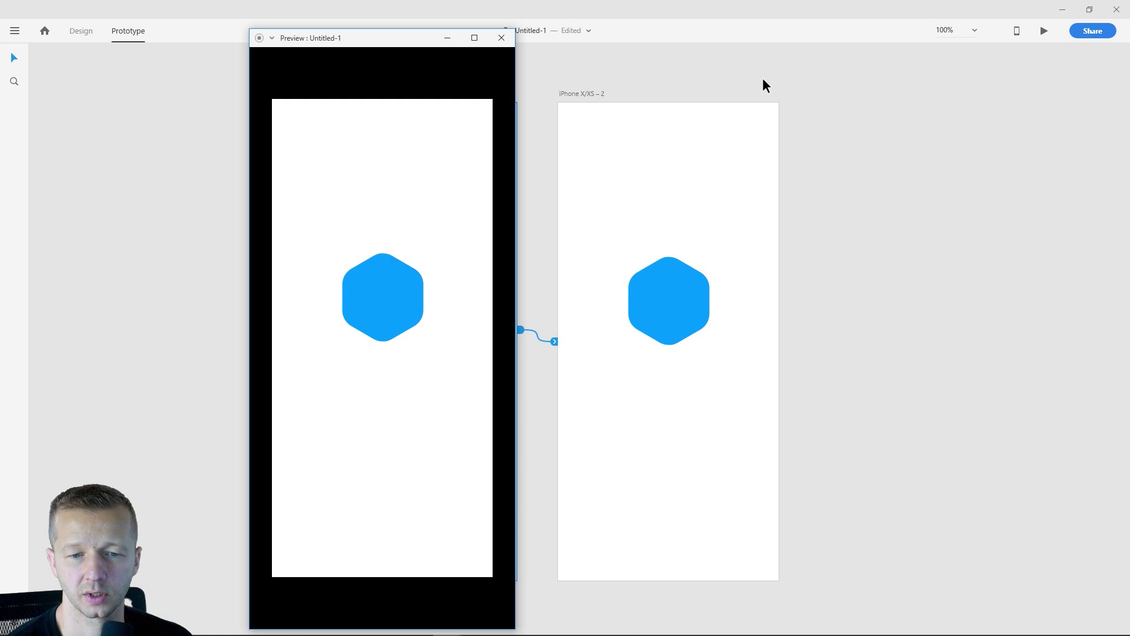
click(501, 39)
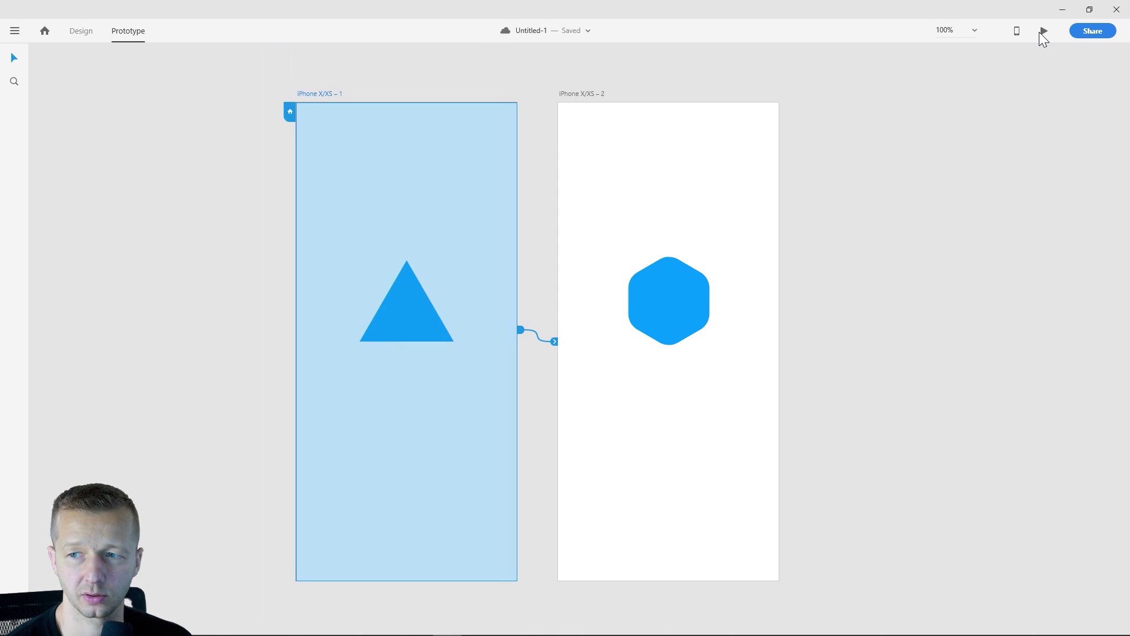
click(1043, 30)
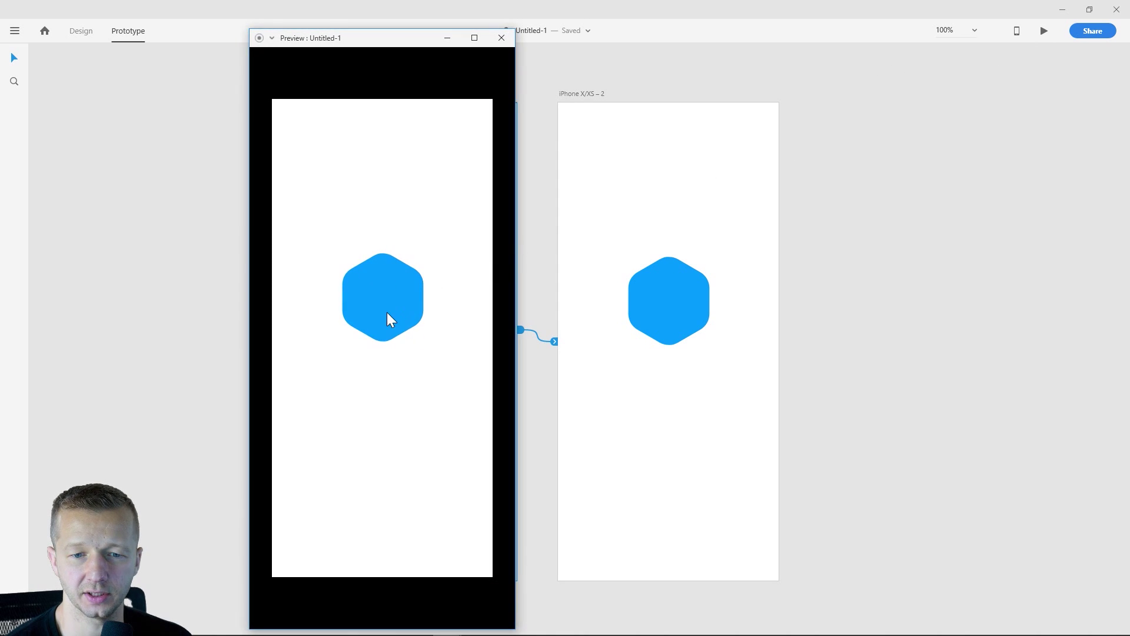
click(501, 38)
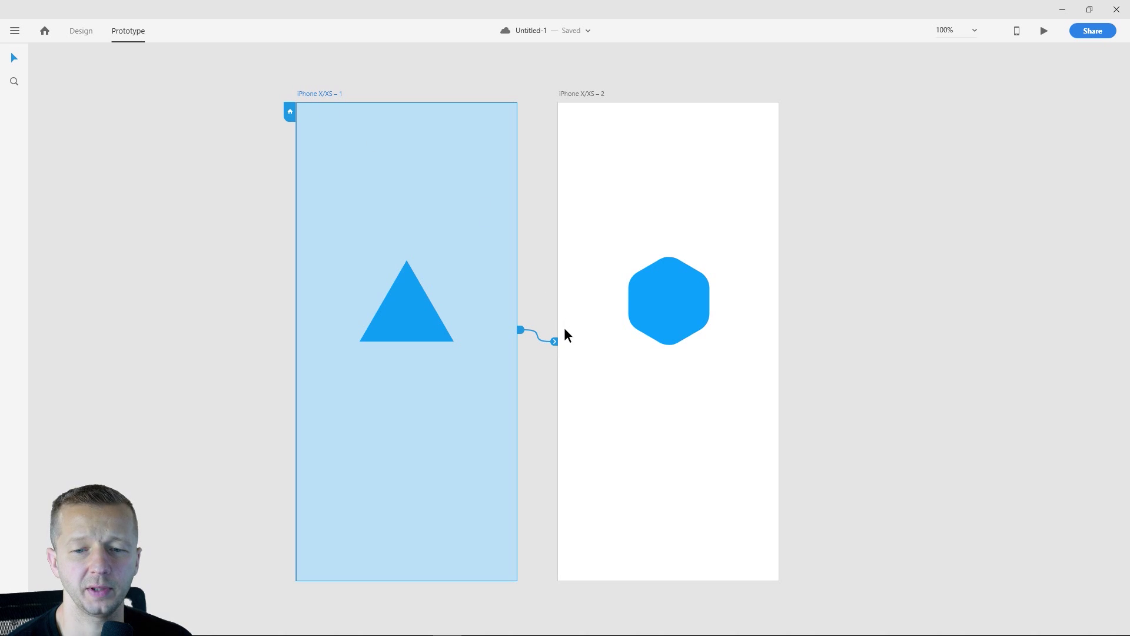
Step: Delete the hexagon artboard in Design mode
click(75, 33)
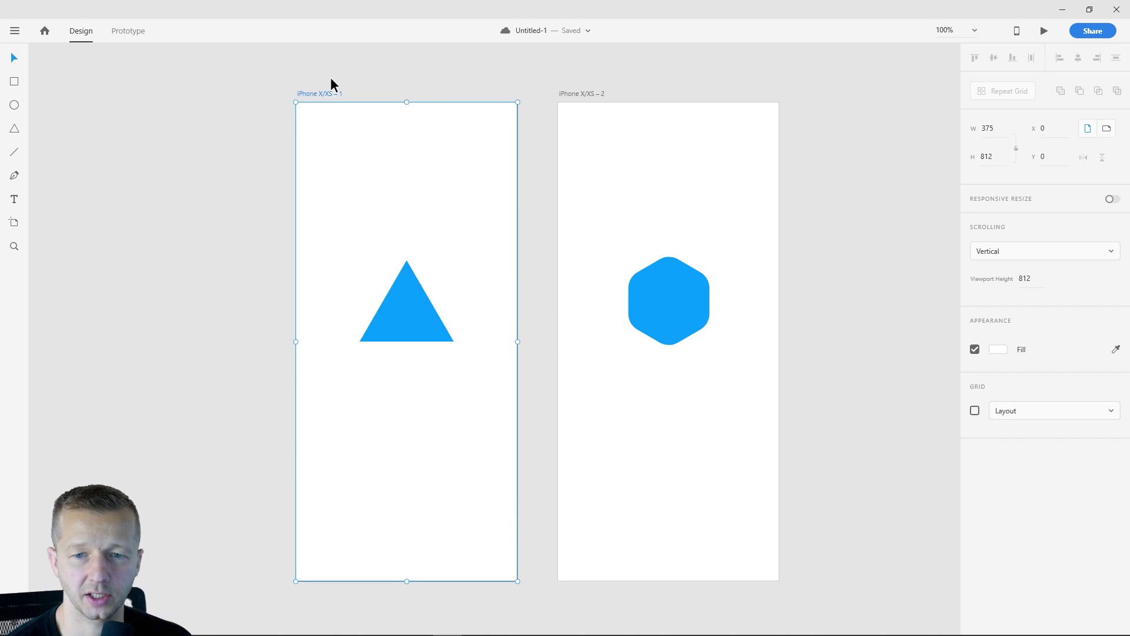
click(353, 84)
click(565, 92)
key(Delete)
Step: Turn the triangle into a four-sided diamond with rounded corners
click(318, 93)
click(424, 301)
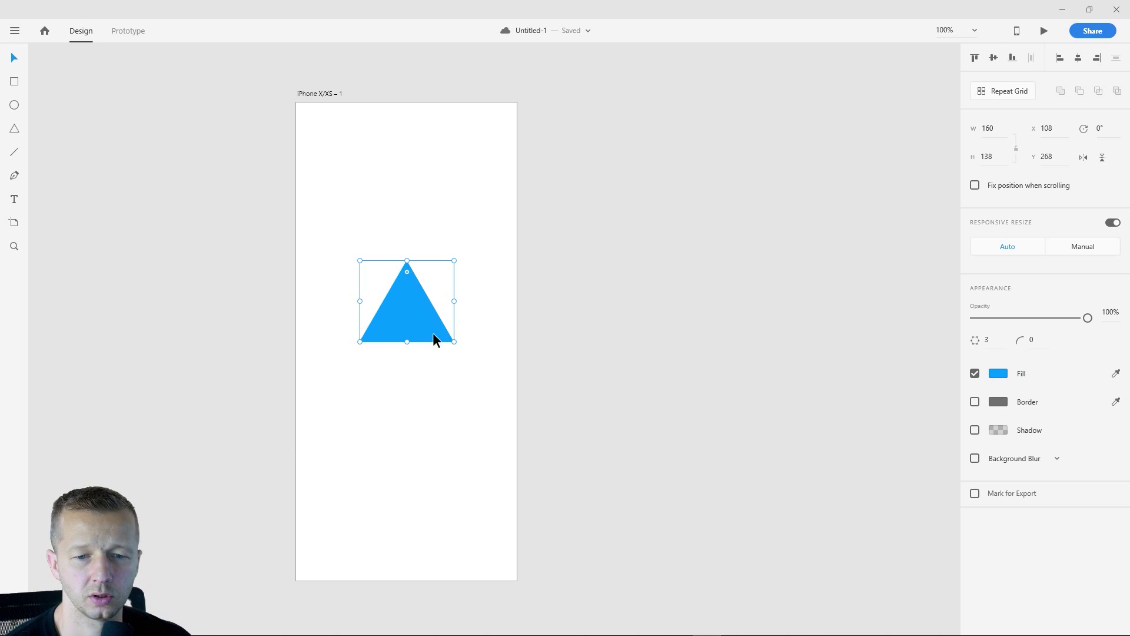
click(989, 340)
text(4)
key(Return)
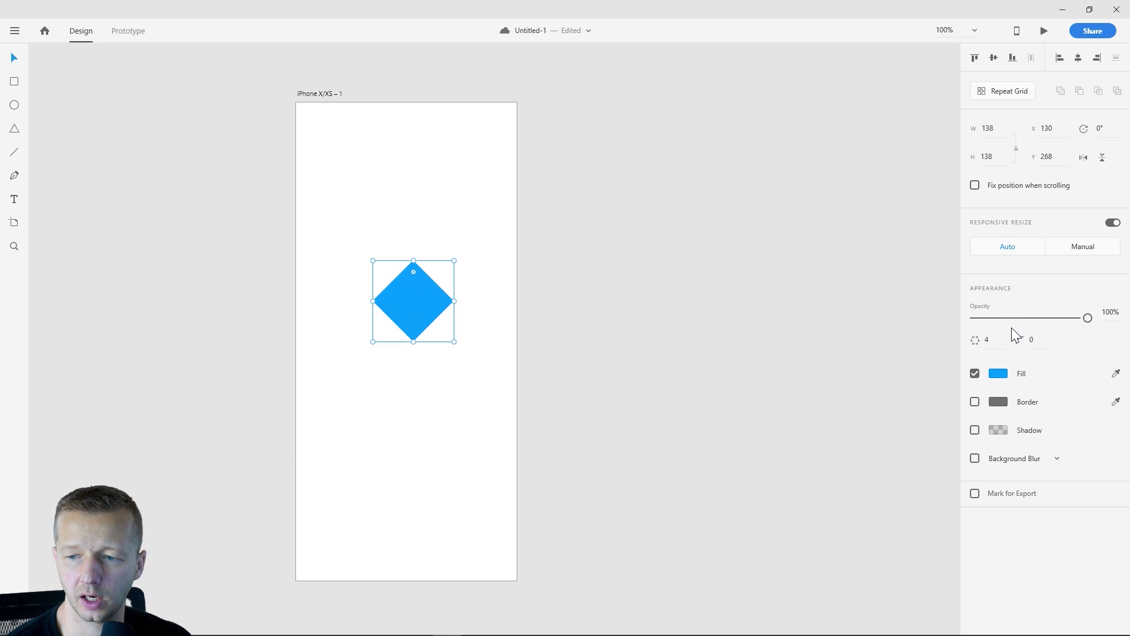
drag(1031, 340, 1019, 157)
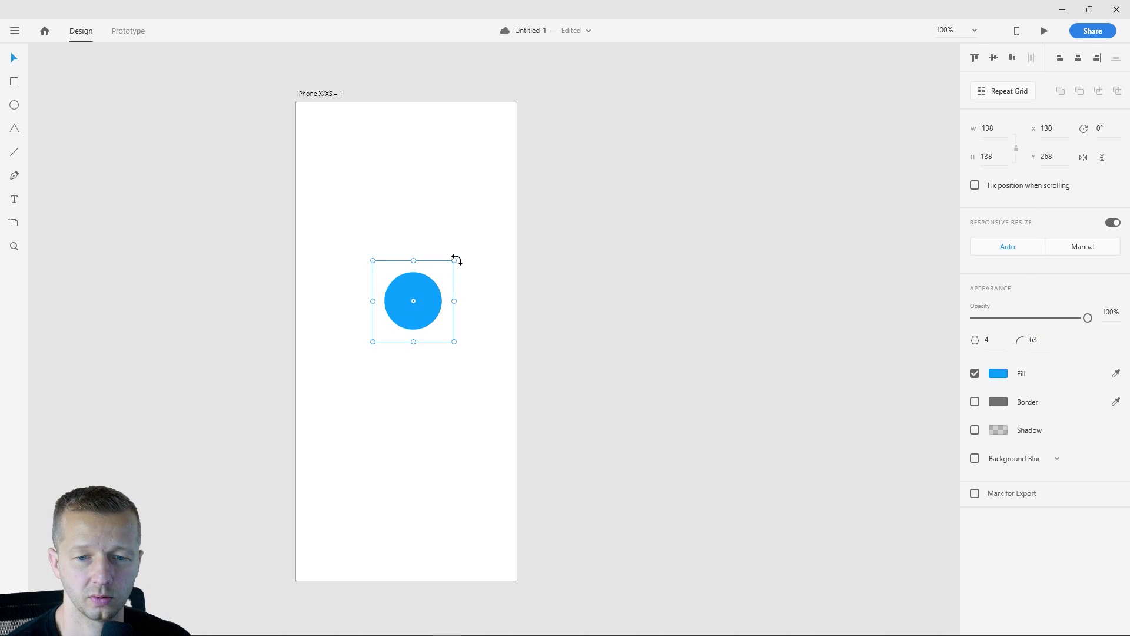
Step: Enlarge the shape to 618 × 618 and raise its corner radius from 112 to 244, making a circle
drag(454, 261, 444, 321)
click(1035, 339)
text(112)
key(Return)
key(shift+Up)
key(shift+Up)
key(shift+Up)
key(shift+Up)
key(shift+Up)
key(shift+Up)
key(shift+Up)
key(shift+Up)
key(shift+Up)
key(shift+Up)
key(shift+Up)
key(shift+Up)
key(shift+Up)
key(shift+Up)
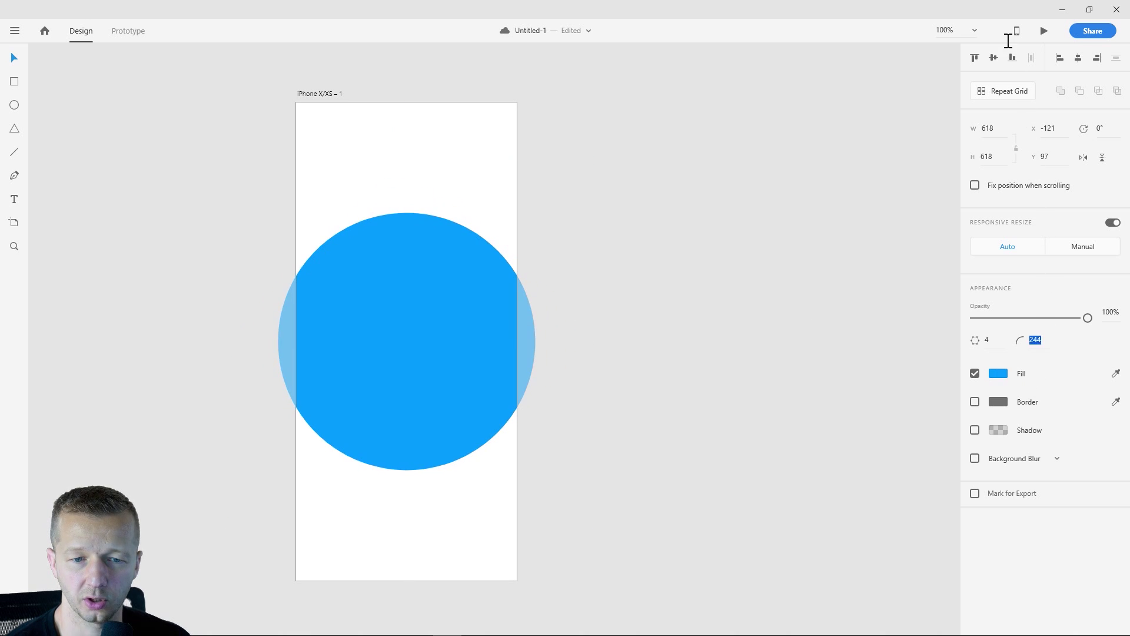
click(726, 273)
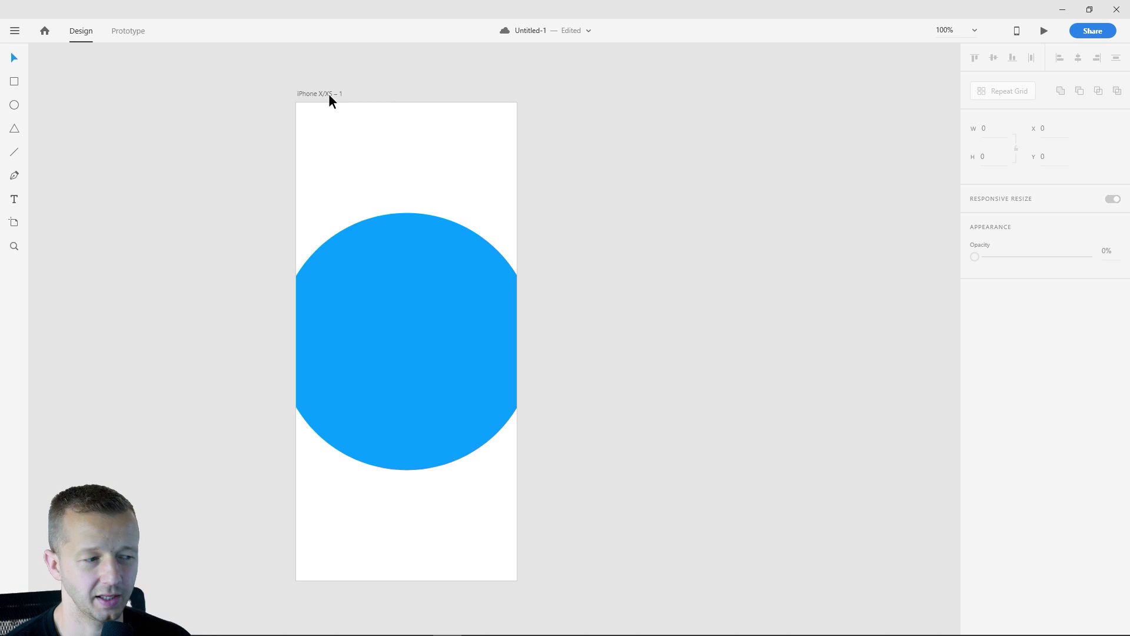
Step: Shrink the circle toward its centre and fill it white (#FFFFFF)
click(385, 306)
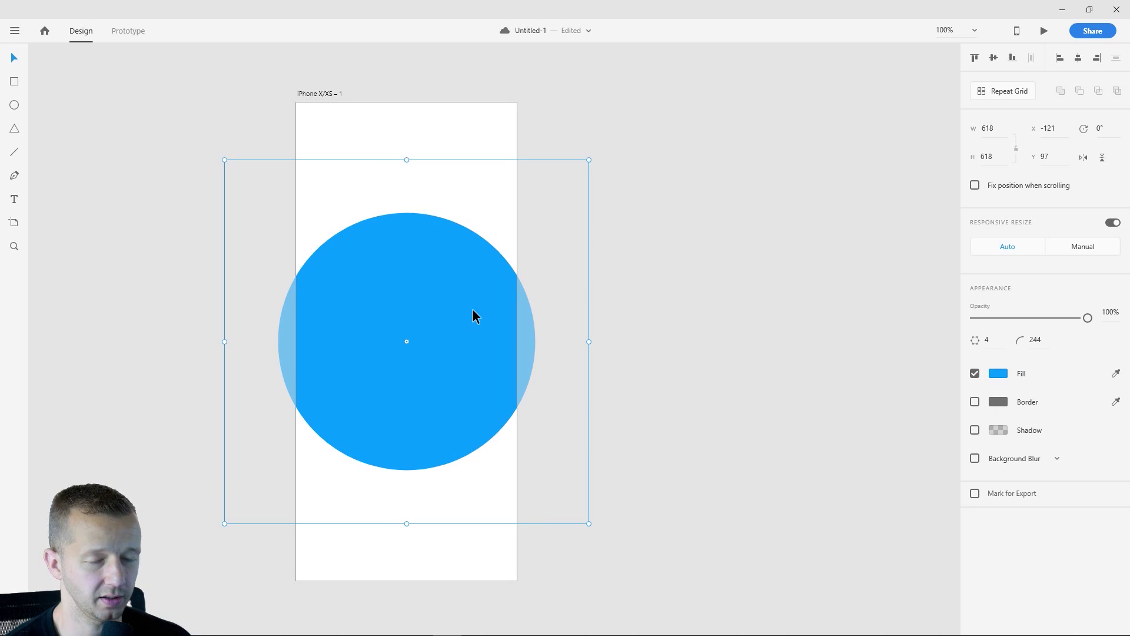
drag(589, 159, 494, 260)
click(998, 374)
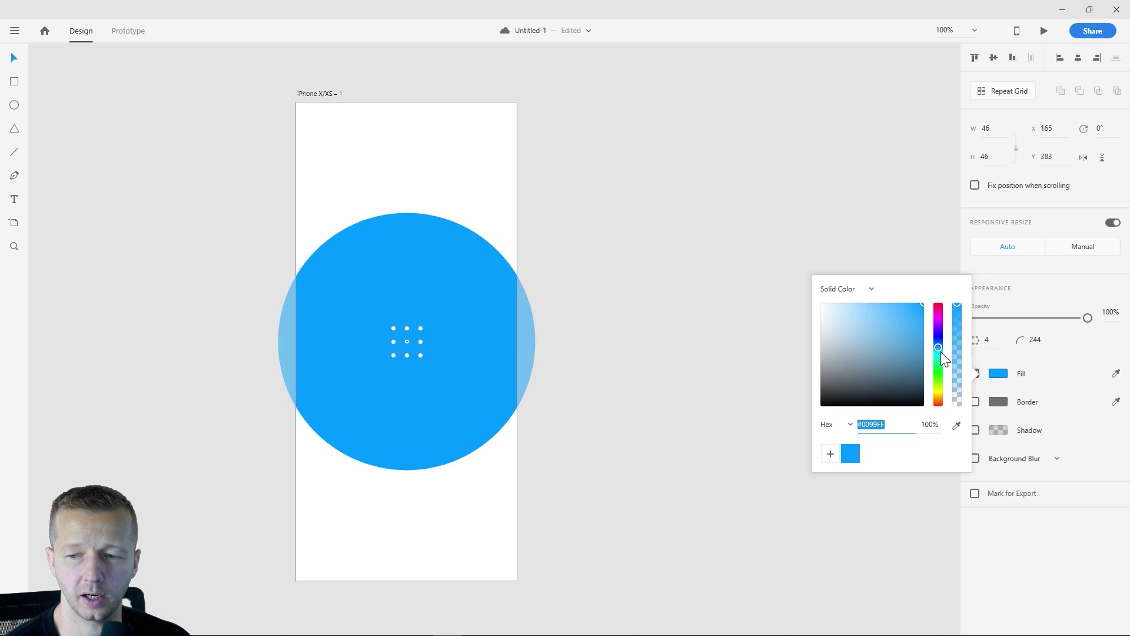
text(ffffff)
key(Return)
click(410, 344)
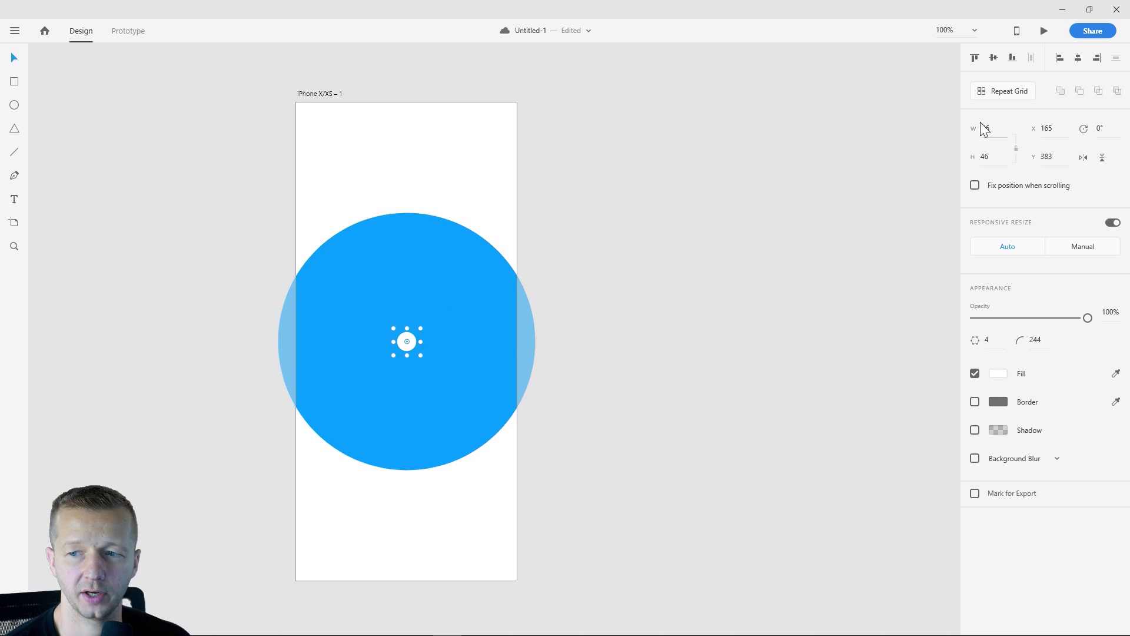
Step: Set the white circle's width and height to 0.5
click(998, 129)
text(0.5)
key(Return)
click(998, 158)
text(0.5)
key(Return)
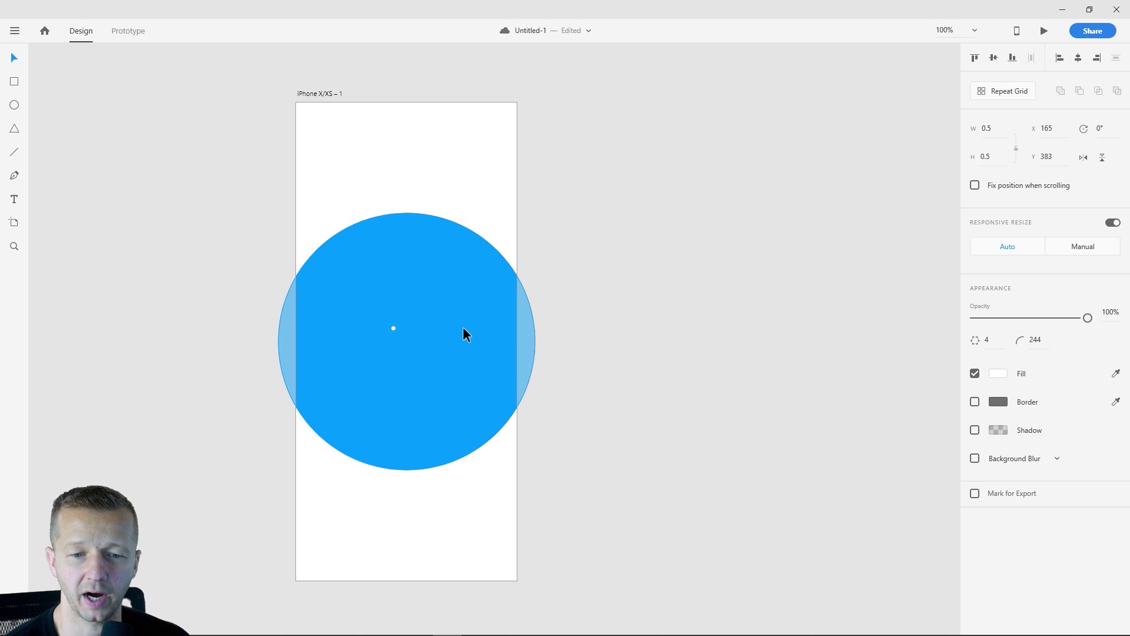
click(704, 326)
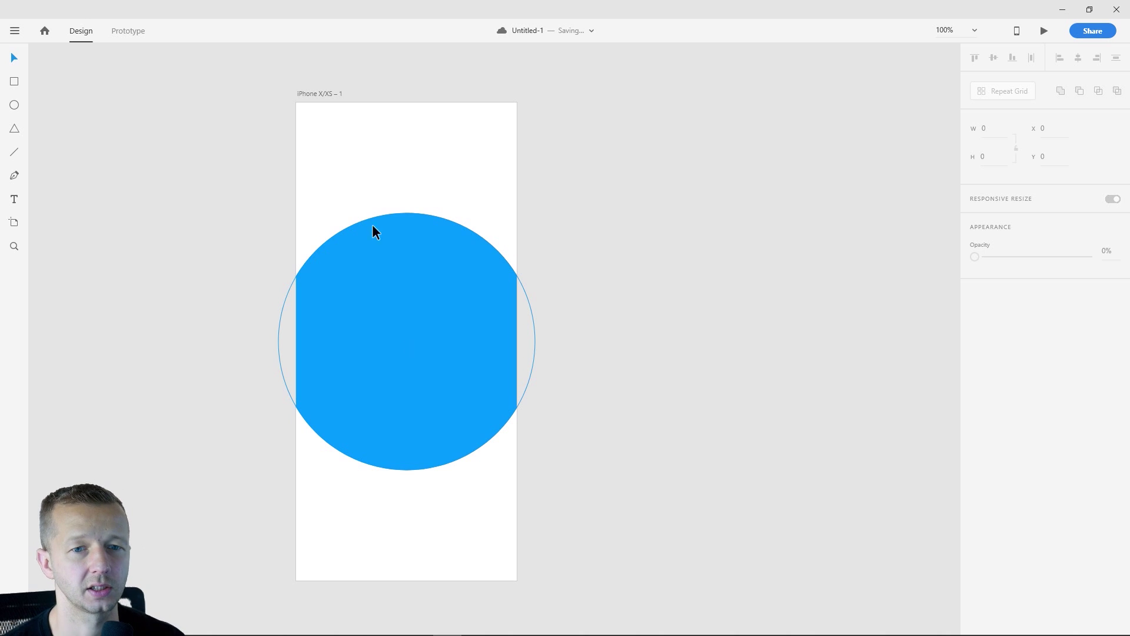
Step: Duplicate the artboard and raise the copied circle's side count to 6
click(338, 94)
key(ctrl+d)
key(Escape)
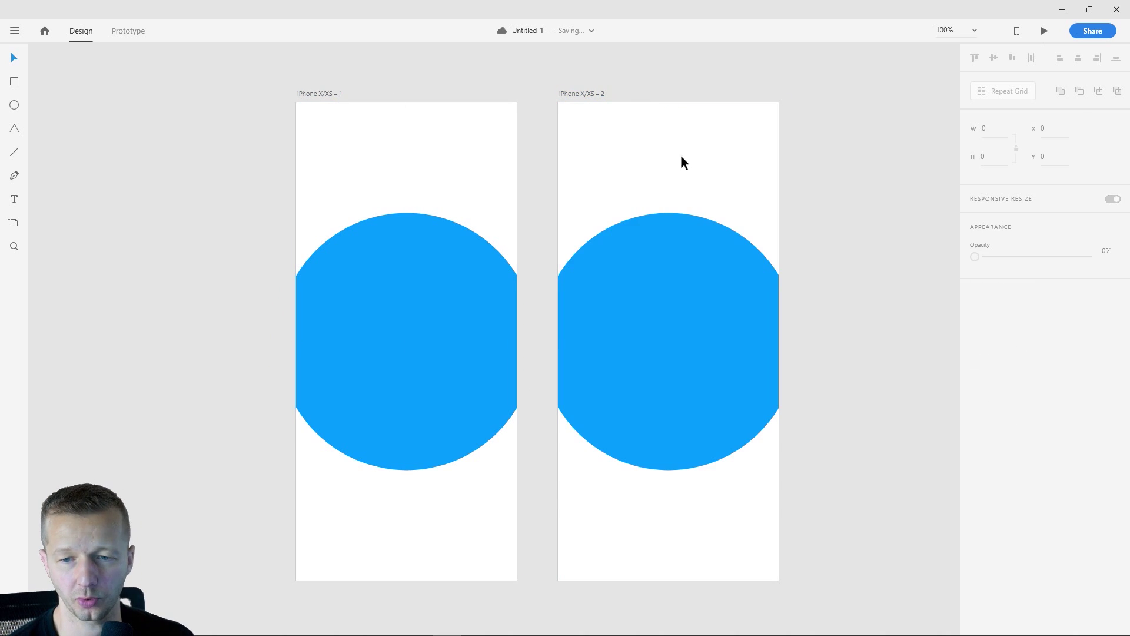
click(699, 281)
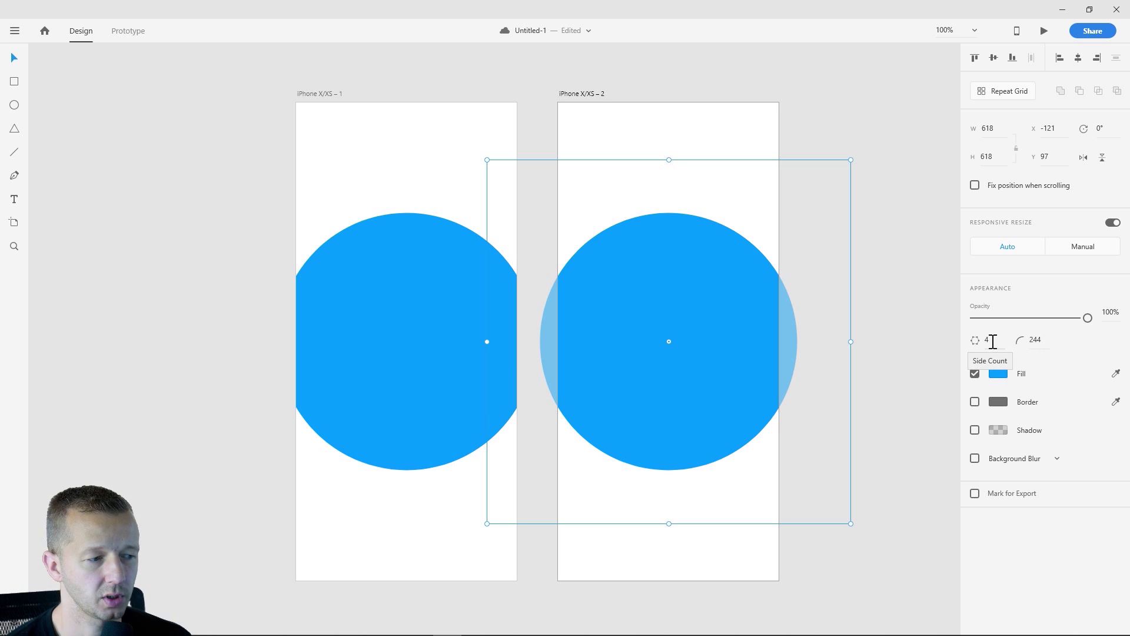
drag(994, 340, 1026, 461)
Step: Shrink the shape to about 256 × 222 and centre it on the second artboard
click(723, 189)
drag(849, 159, 693, 308)
drag(724, 226, 534, 213)
drag(466, 290, 481, 289)
Step: Bring the corner radius down from 143 and 160 to 44, revealing a hexagon
click(1035, 341)
text(143)
key(Return)
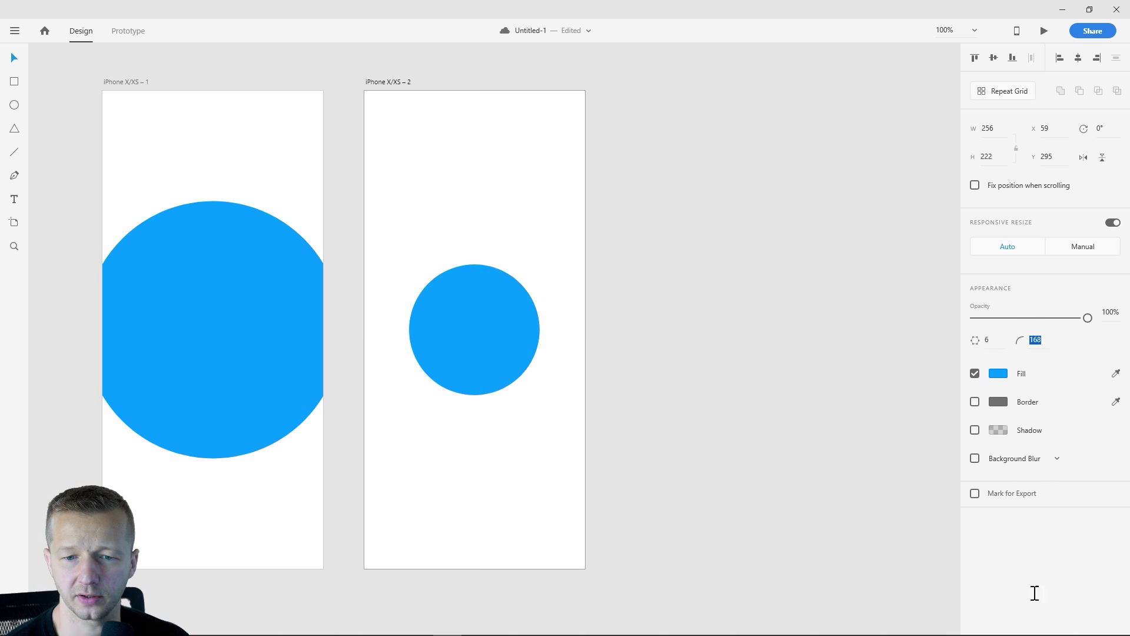
text(160)
key(Return)
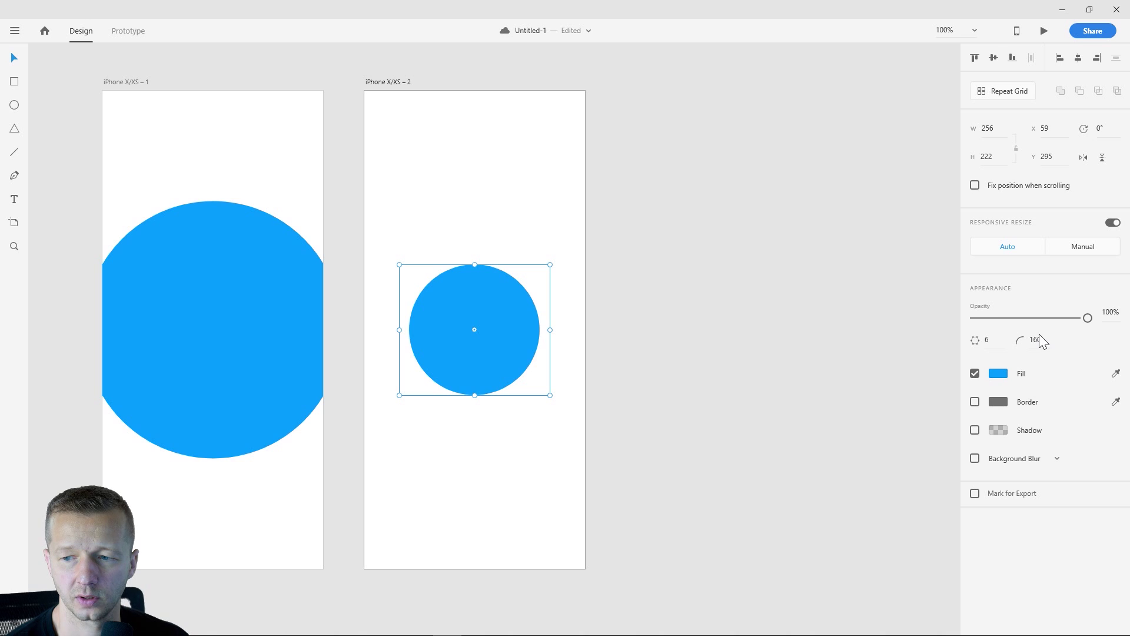
click(1047, 345)
key(shift+Down)
key(shift+Down)
key(shift+Down)
key(shift+Down)
key(shift+Down)
key(shift+Down)
key(shift+Down)
key(shift+Down)
key(shift+Down)
key(shift+Down)
key(shift+Down)
key(Down)
key(Down)
key(Down)
key(Down)
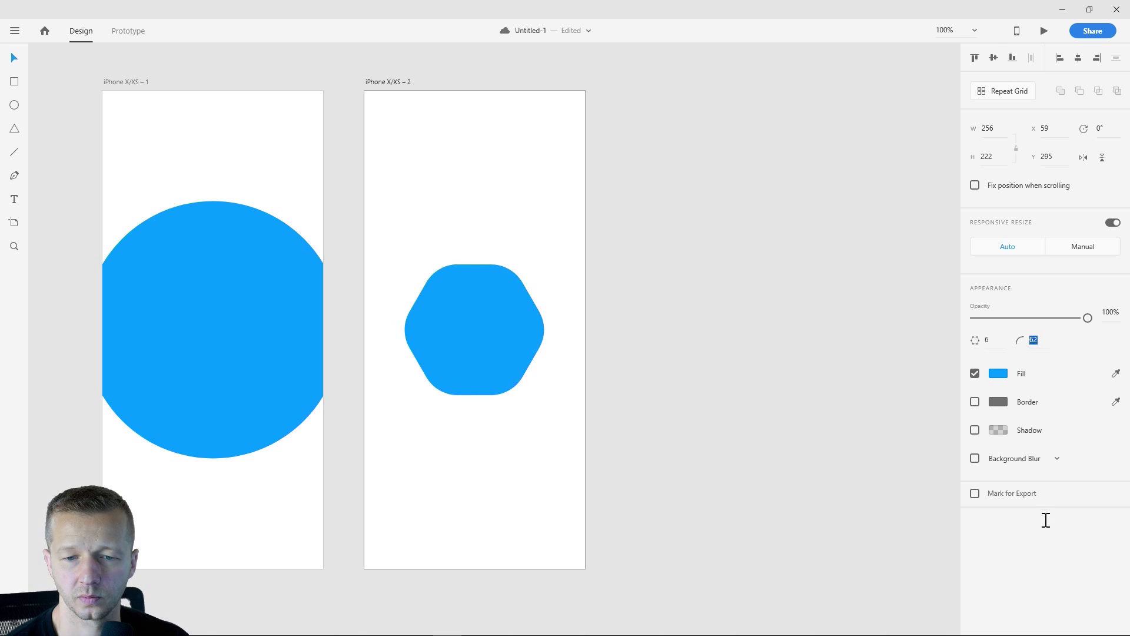
key(Down)
key(Down)
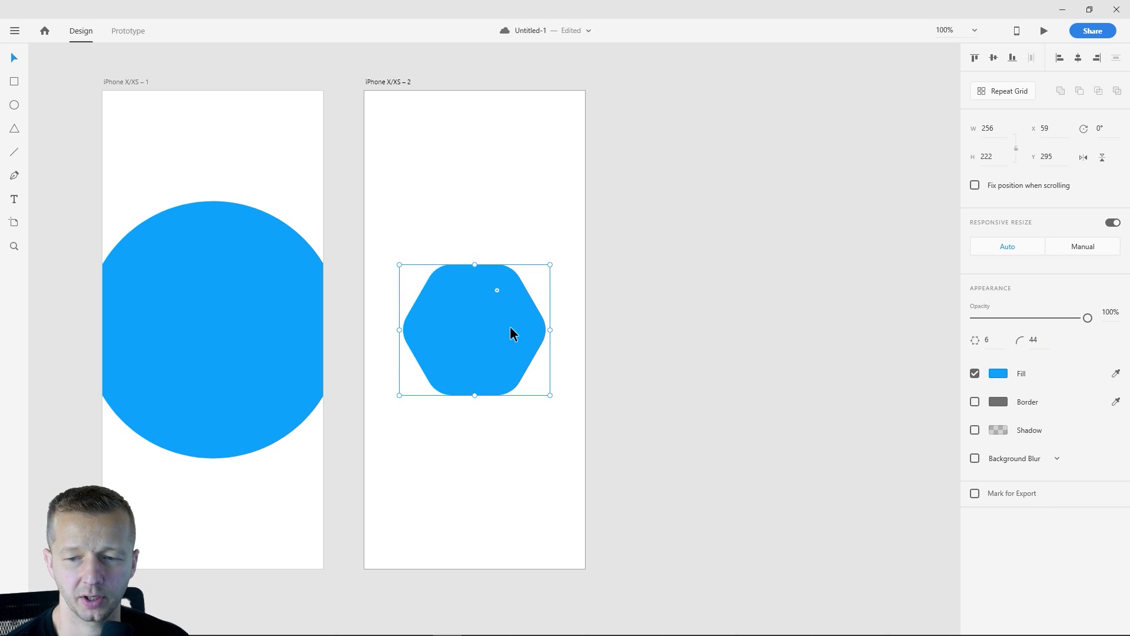
Step: Rotate the hexagon so it stands on a point
click(524, 332)
click(524, 331)
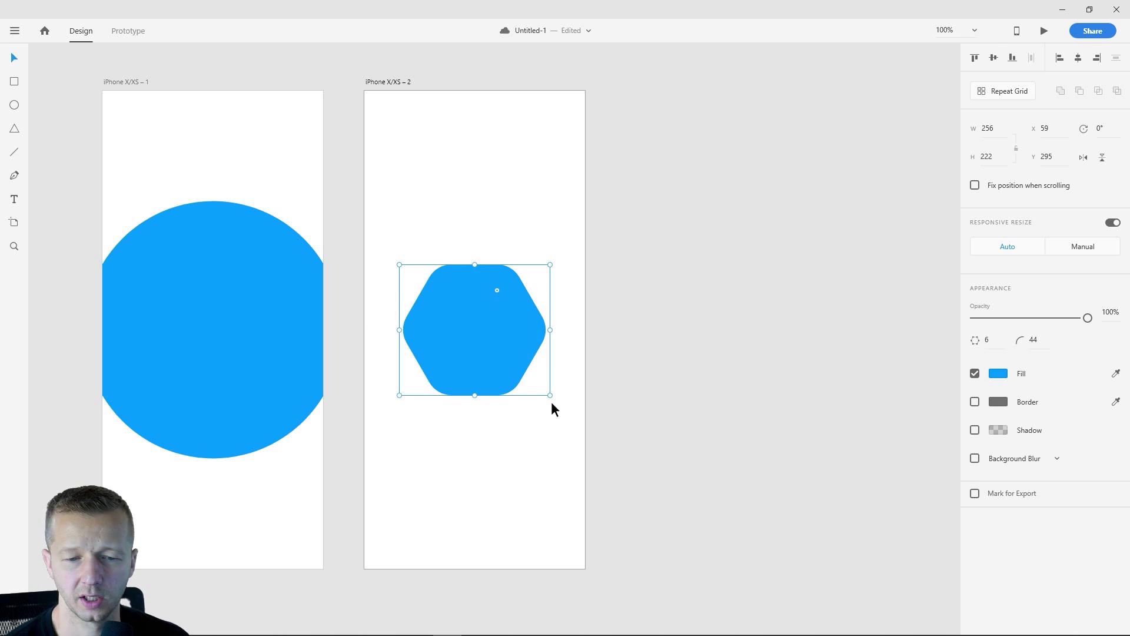
drag(554, 399, 436, 207)
Step: Select the tiny white circle layer, Polygon 2, inside the hexagon from the Layers panel
click(595, 226)
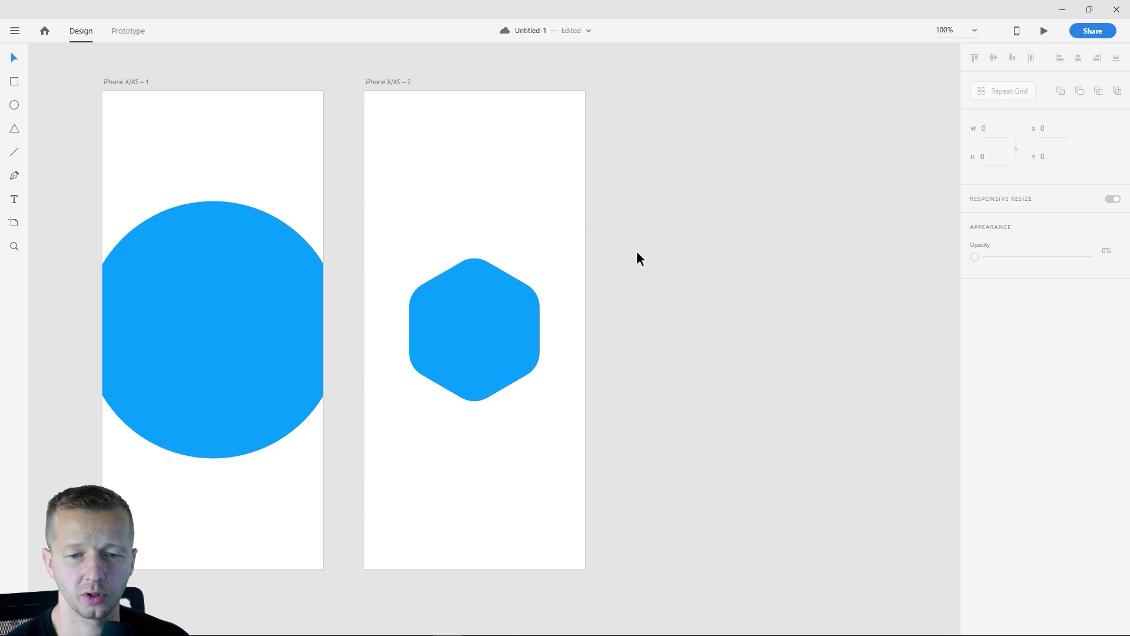
click(477, 331)
scroll(473, 331, up, 5)
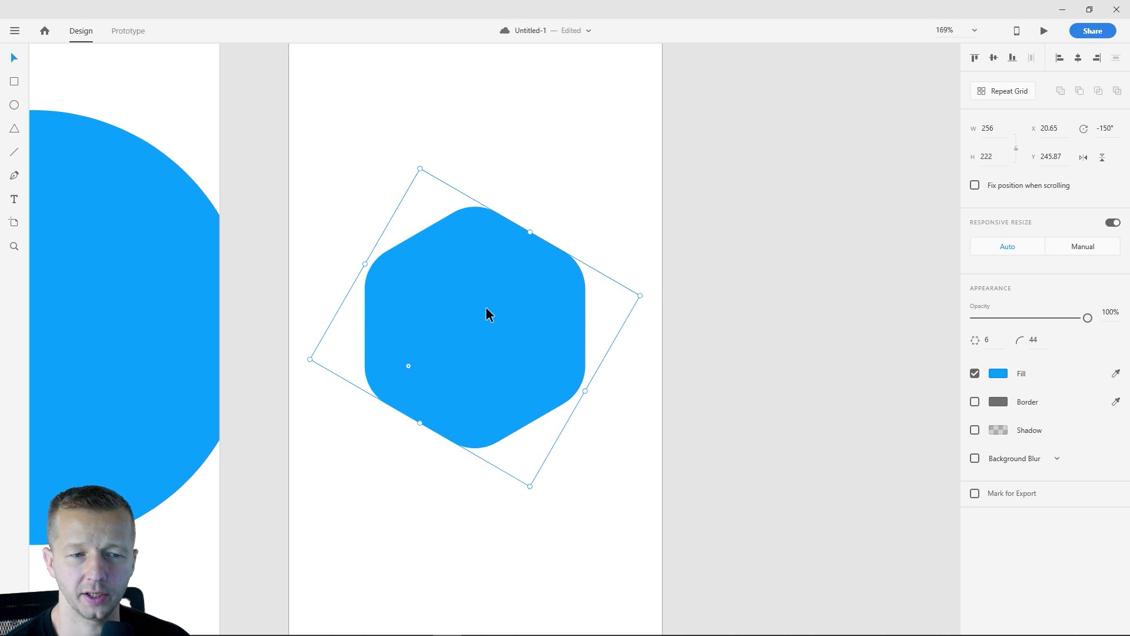
key(ctrl+y)
click(76, 101)
Step: Resize the white circle up to 82 × 82
click(989, 129)
text(7)
key(Return)
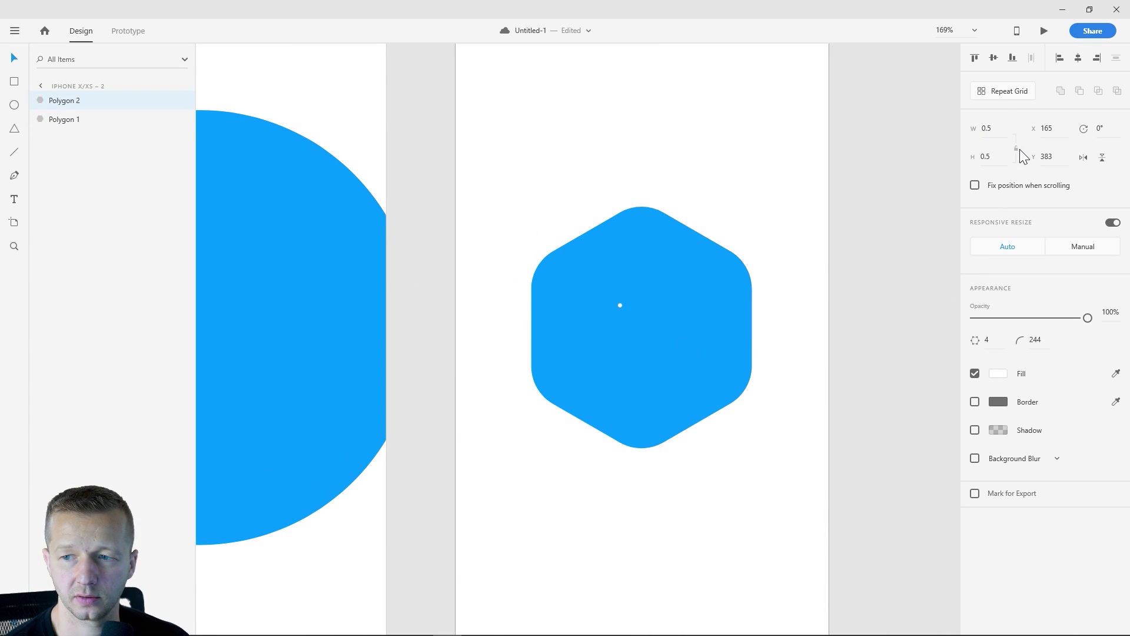
click(986, 129)
text(40)
key(Return)
text(46)
key(Return)
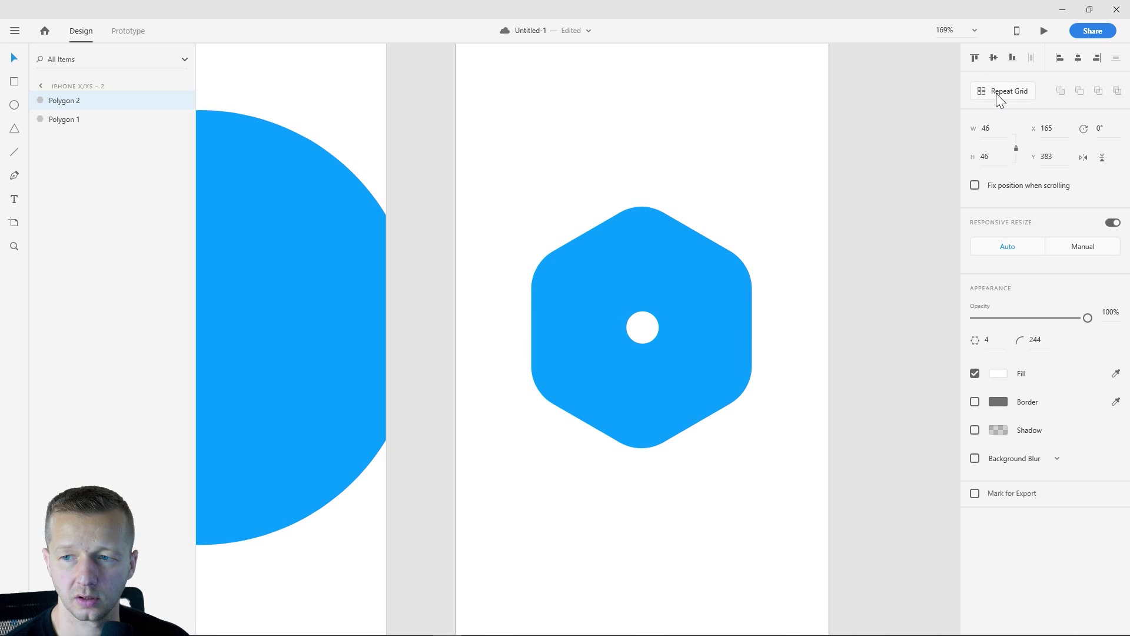
key(Up)
key(Up)
key(Up)
key(Up)
key(Up)
key(Up)
key(Up)
key(Up)
key(Up)
key(Up)
key(Up)
key(Up)
key(Up)
key(Up)
key(Up)
key(Up)
key(Up)
key(Up)
key(Up)
key(Up)
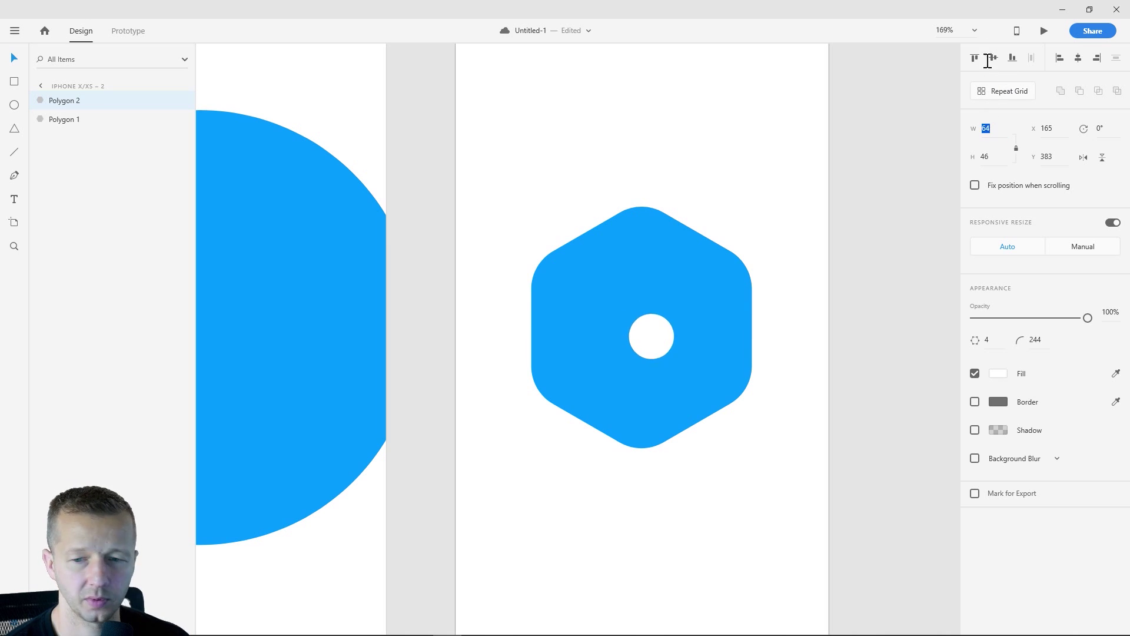
Step: Set the white shape's corner radius to 14
click(1035, 340)
text(13)
key(Return)
key(Escape)
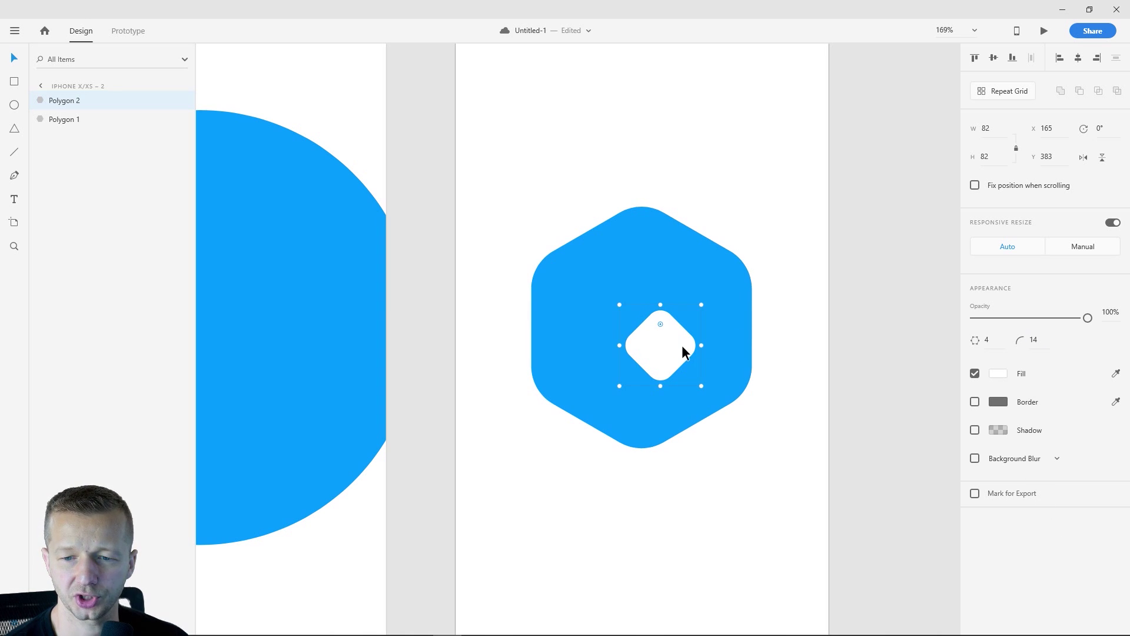
Step: Centre the white diamond in the hexagon, enlarge it to 114 × 114, and fit both artboards
drag(681, 345, 662, 327)
drag(683, 287, 700, 270)
click(831, 280)
key(ctrl+0)
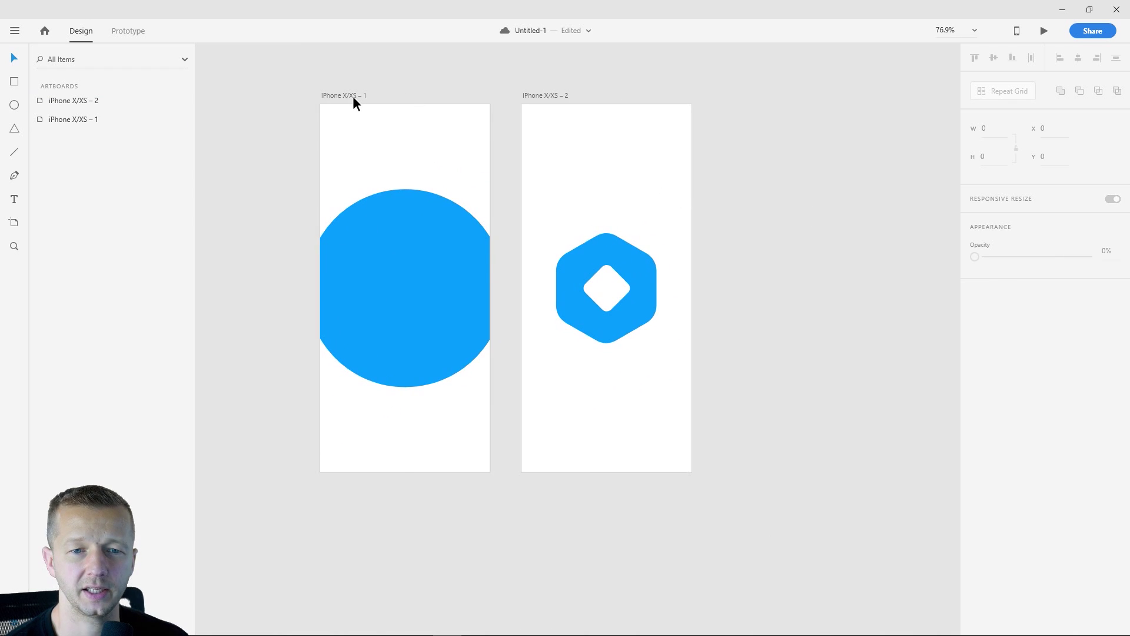
Step: Link artboard 1 to artboard 2 with a Time-triggered Auto-Animate, 0.4 s duration, Snap easing
click(352, 96)
click(127, 31)
drag(493, 273, 536, 307)
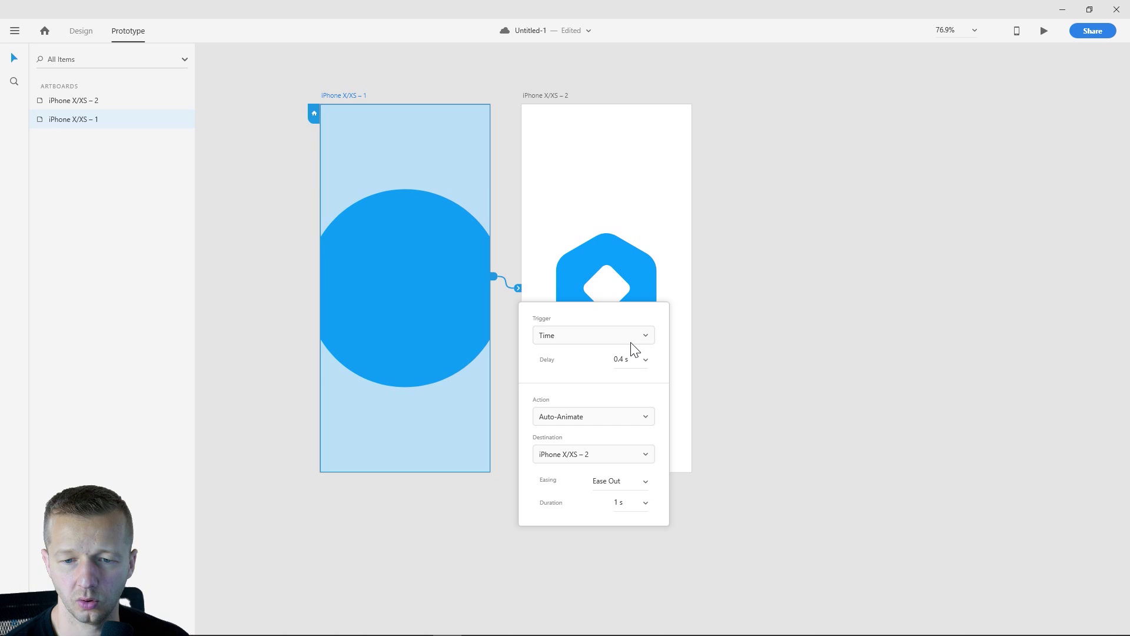
click(631, 342)
click(570, 403)
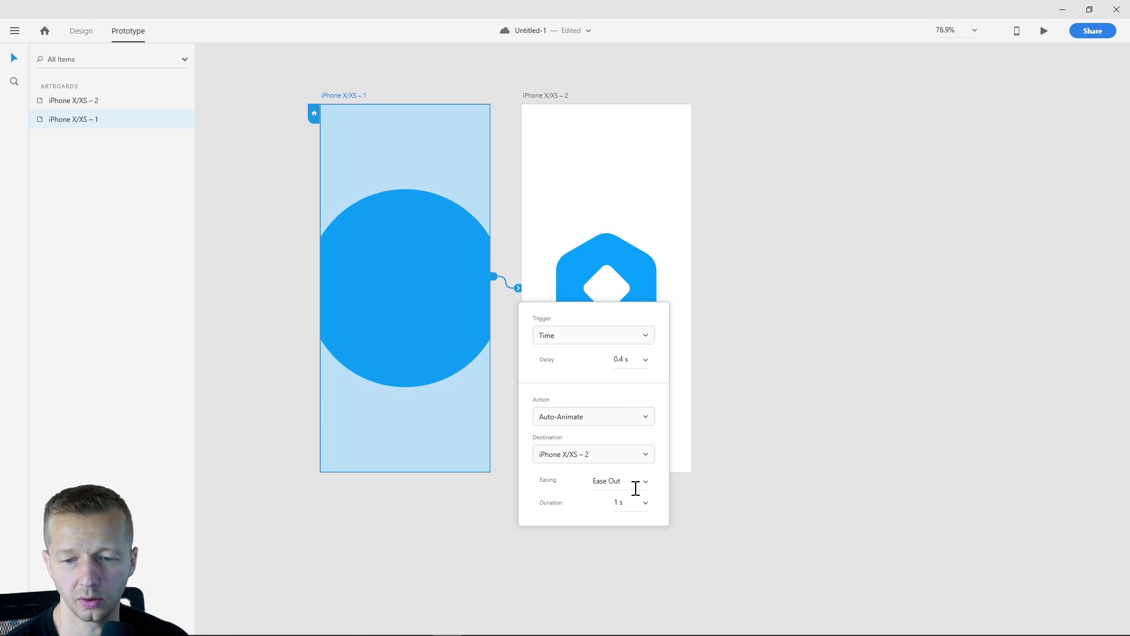
click(644, 504)
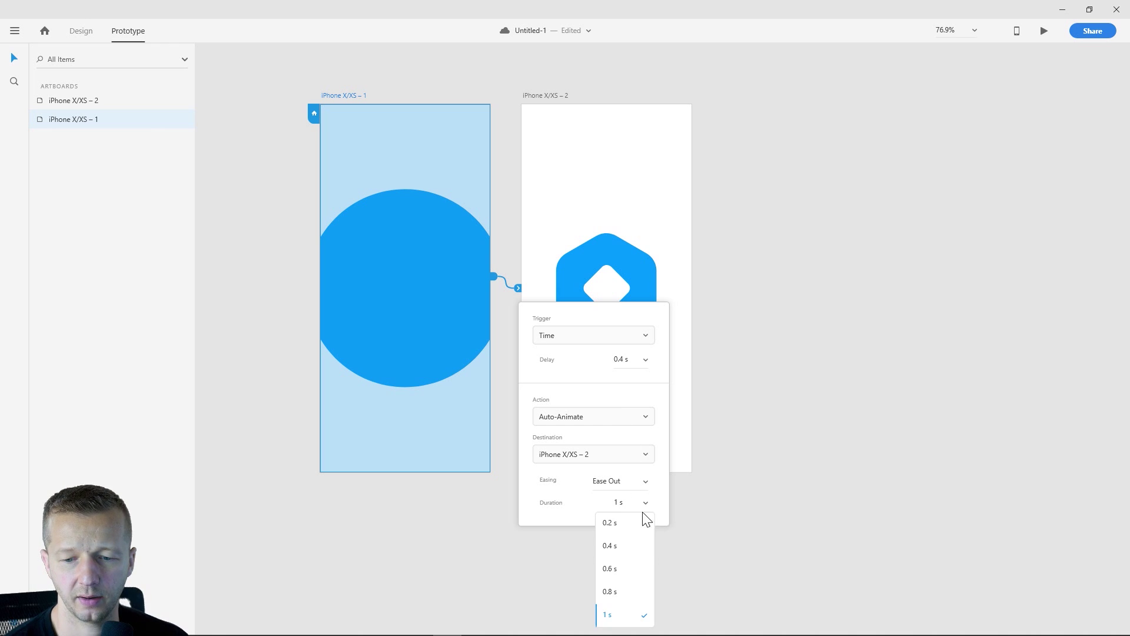
click(625, 547)
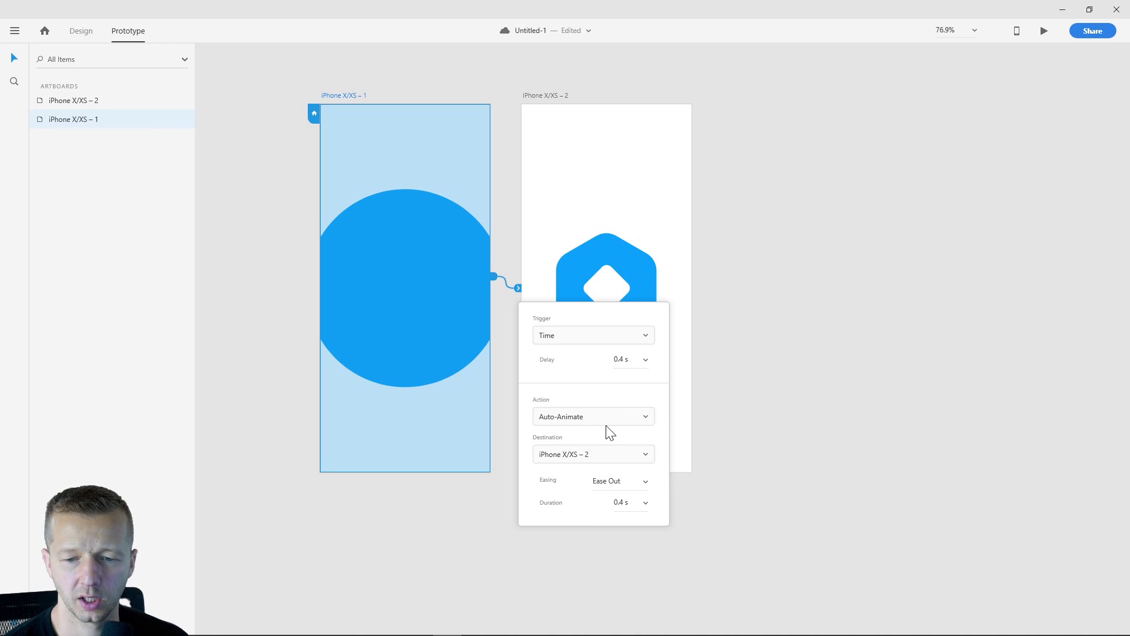
click(619, 479)
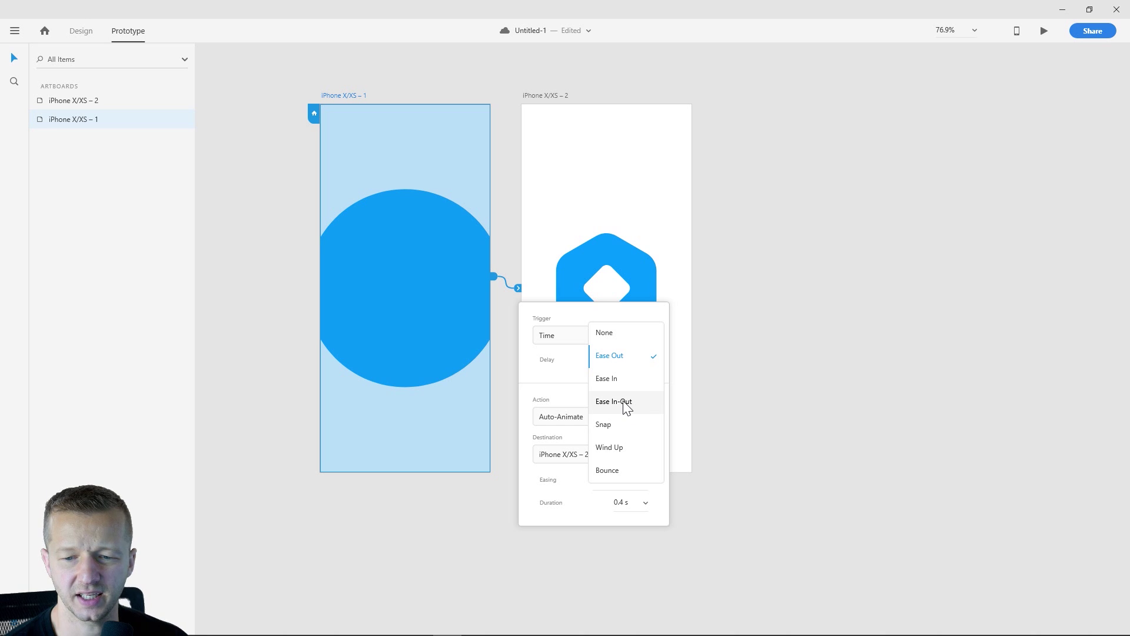
click(625, 433)
click(755, 337)
Step: Preview the circle-to-hexagon transition several times
click(1044, 30)
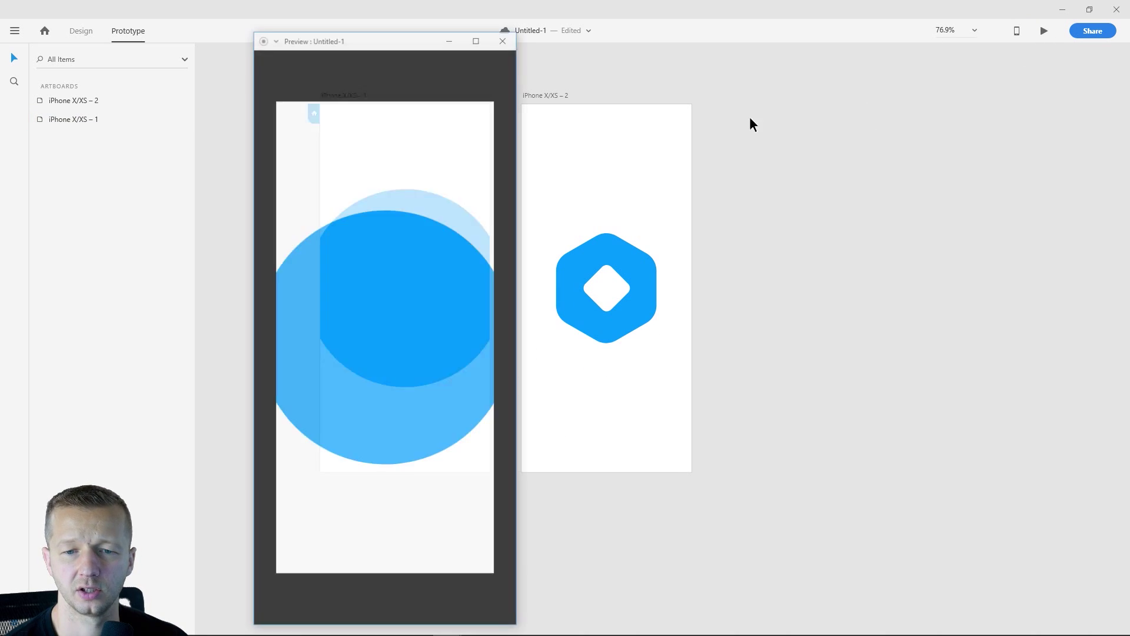
click(502, 37)
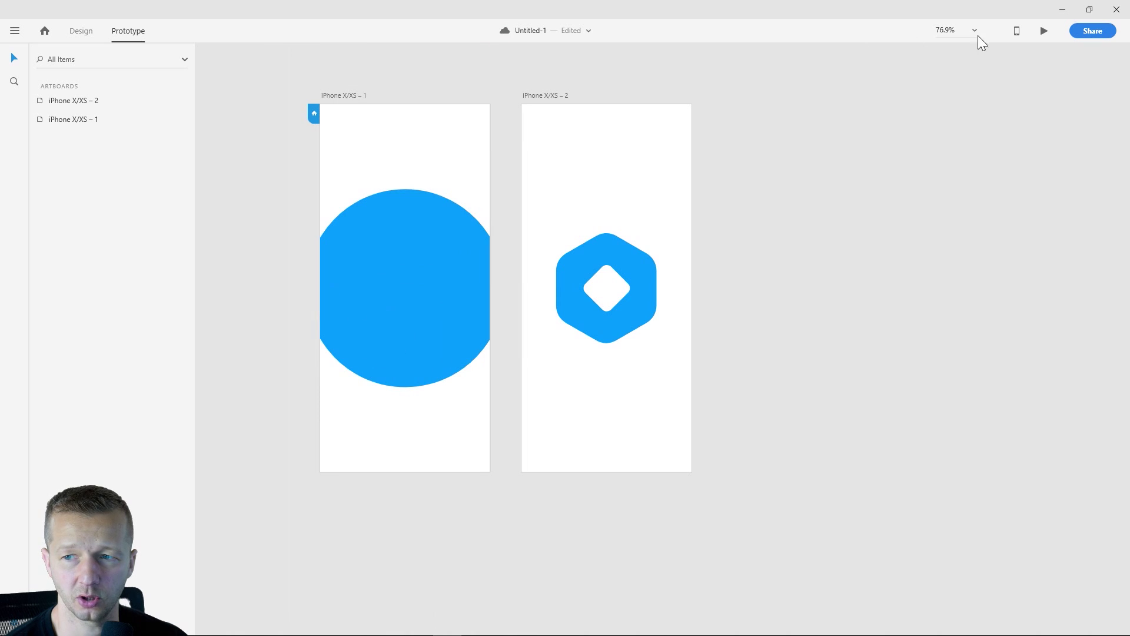
click(1042, 32)
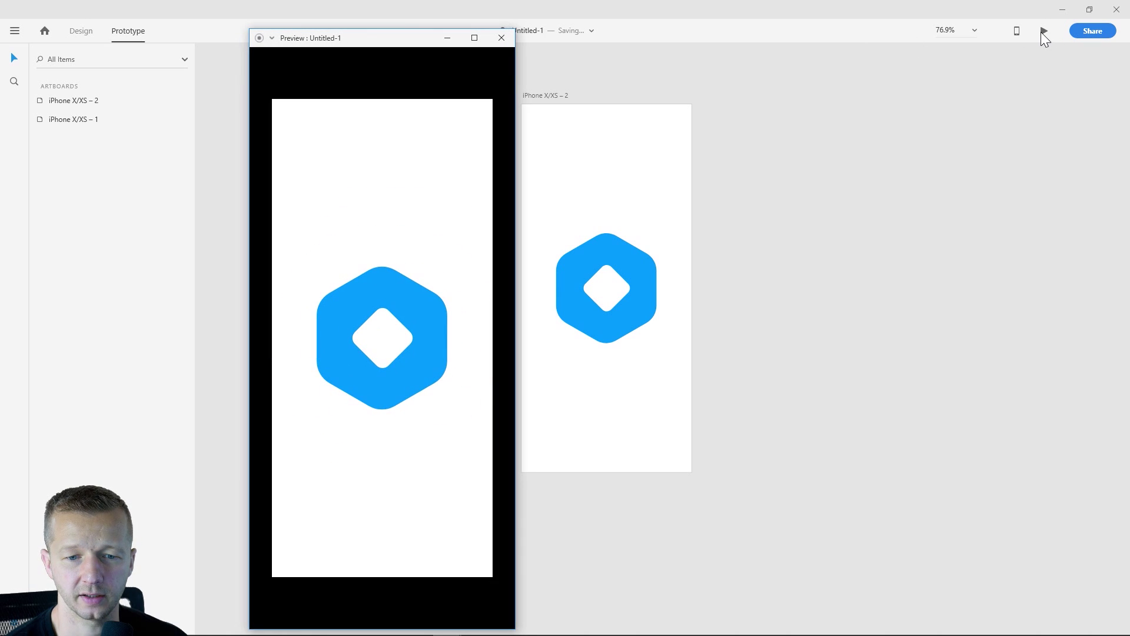
click(501, 38)
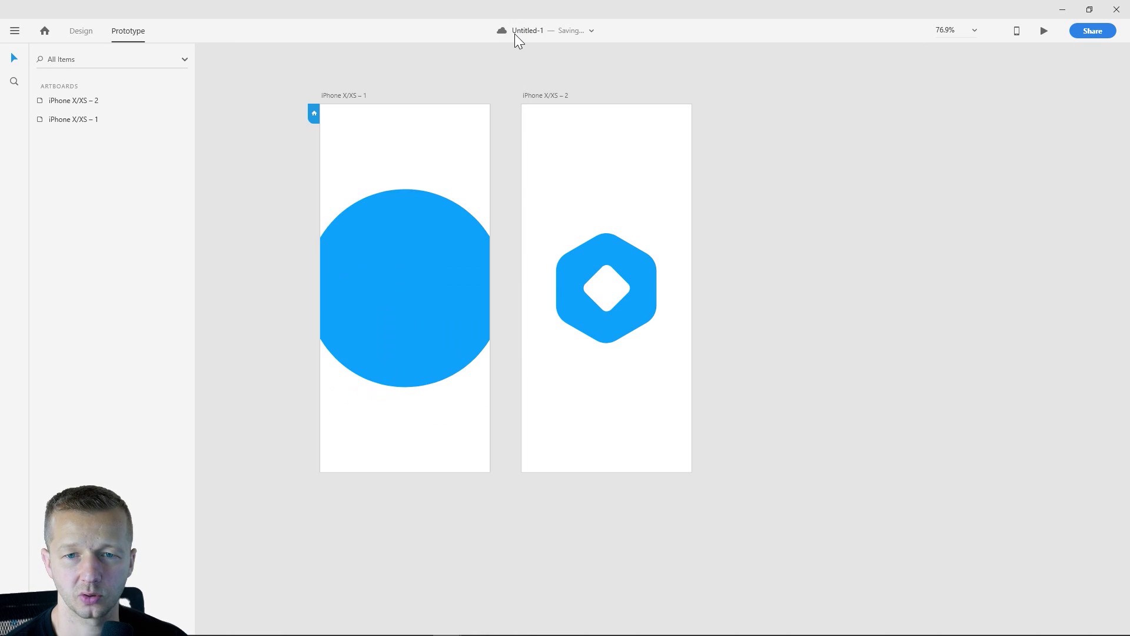
click(1041, 35)
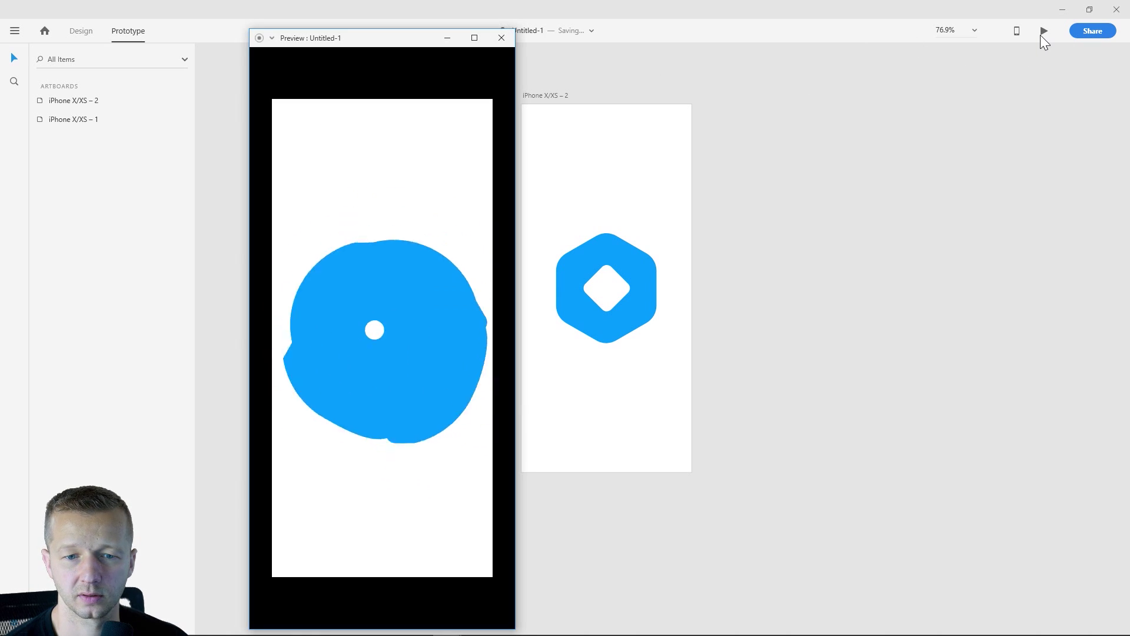
click(502, 37)
Step: Duplicate the hexagon artboard to create iPhone X/XS – 3 and select its blue hexagon
click(552, 102)
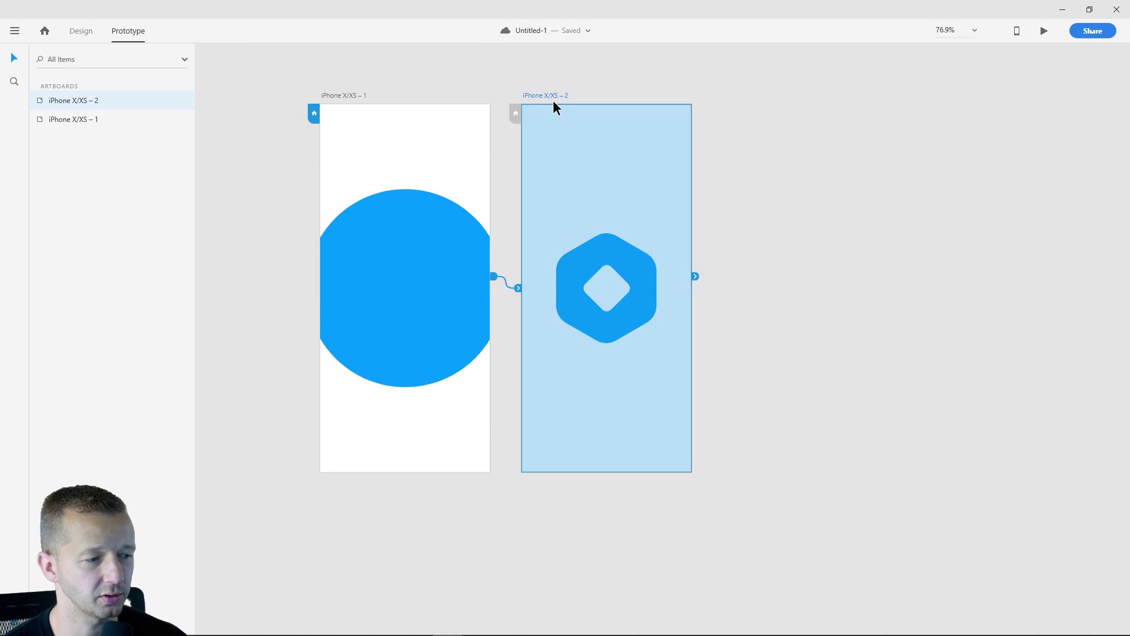
key(ctrl+d)
click(90, 32)
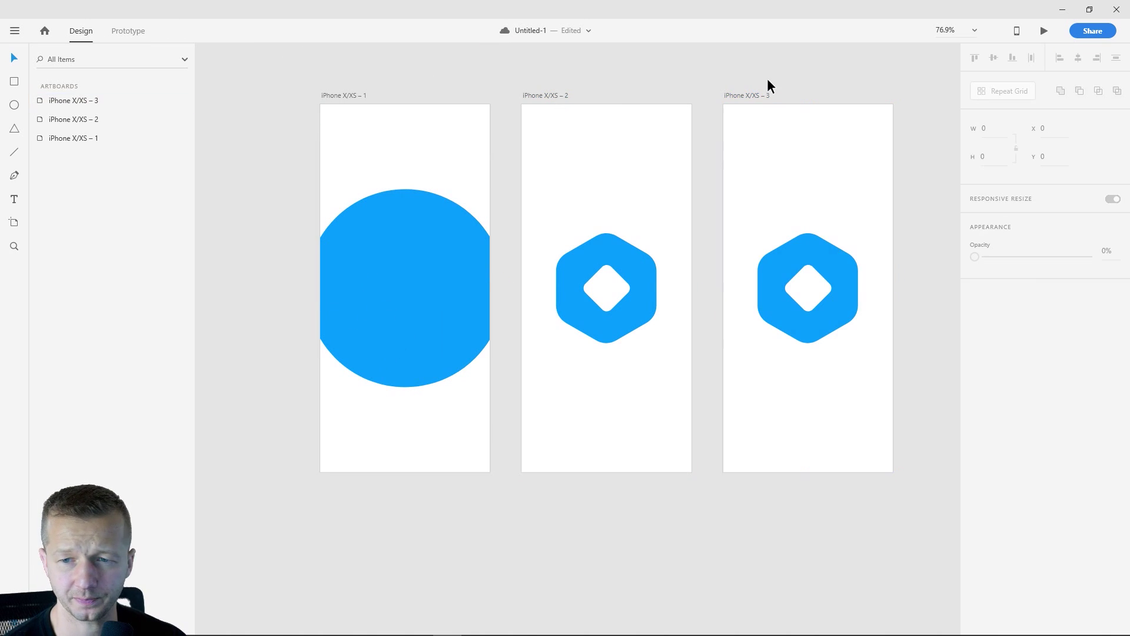
drag(767, 83, 498, 133)
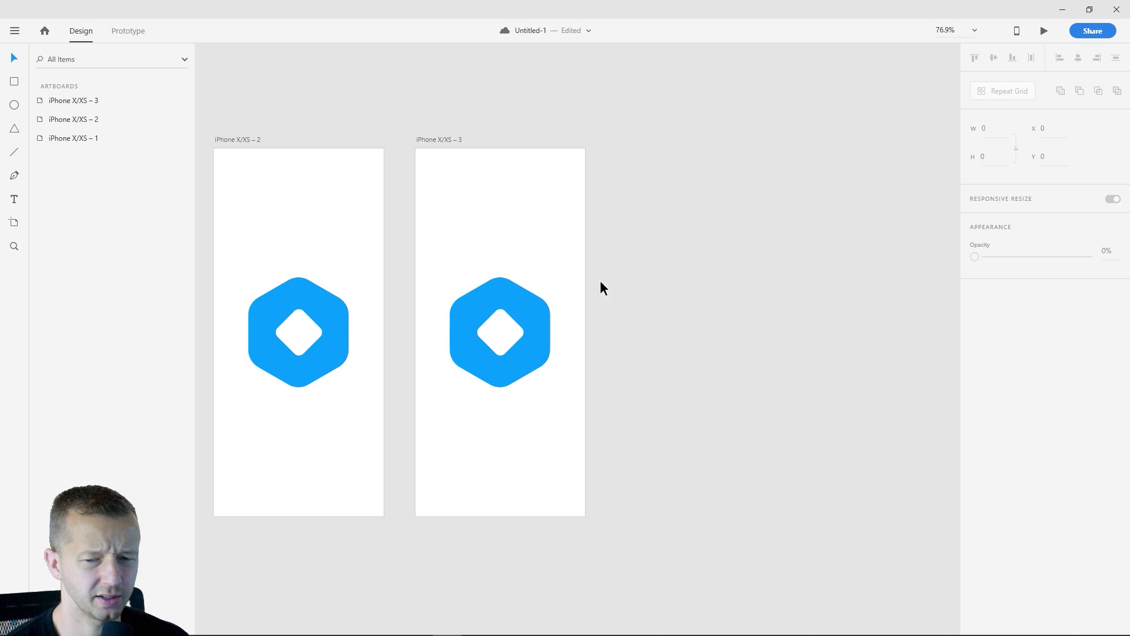
click(532, 311)
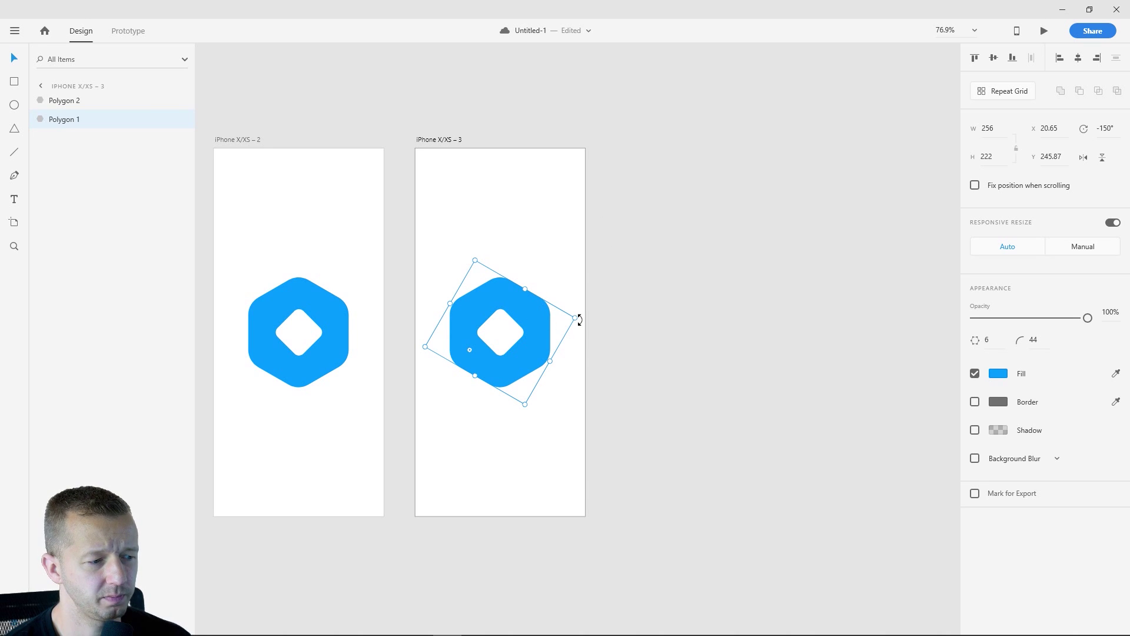
Step: Rotate the blue hexagon to -270° and enlarge the white diamond from its centre
drag(580, 320, 419, 230)
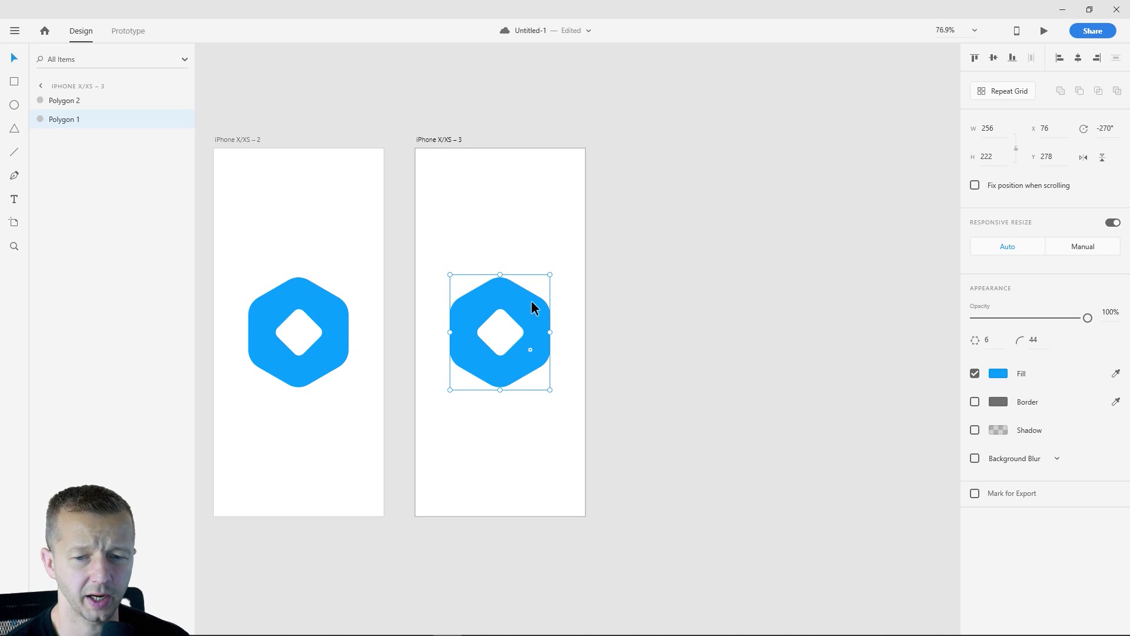
click(622, 297)
click(501, 345)
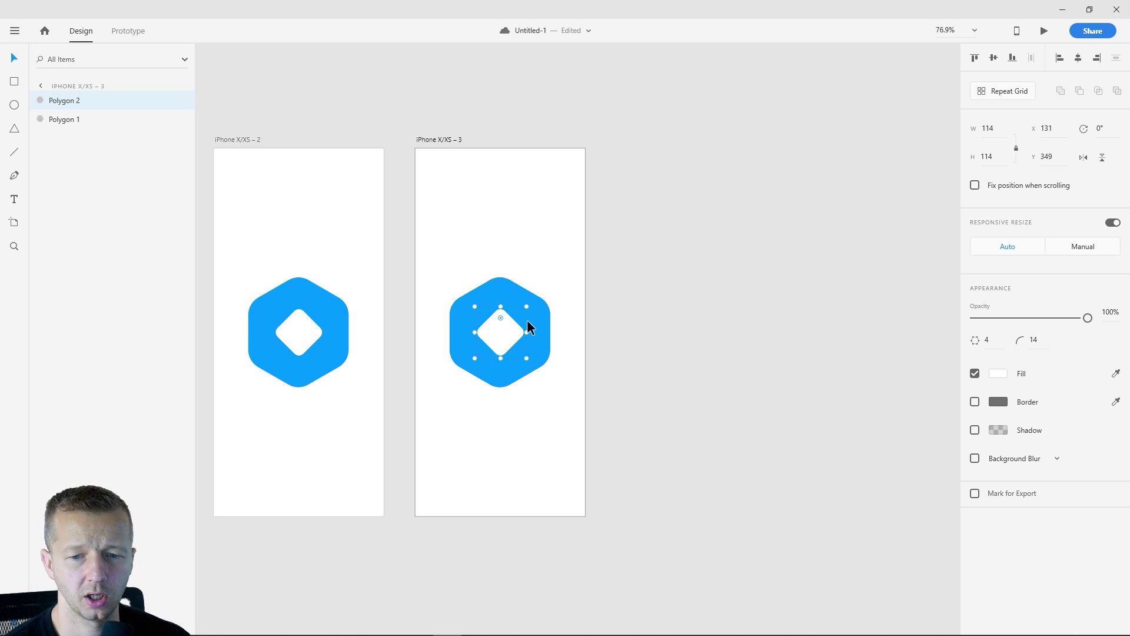
drag(525, 306, 546, 287)
Step: Give the inner white shape 7 corners and centre it inside the thin blue ring
drag(991, 334, 903, 377)
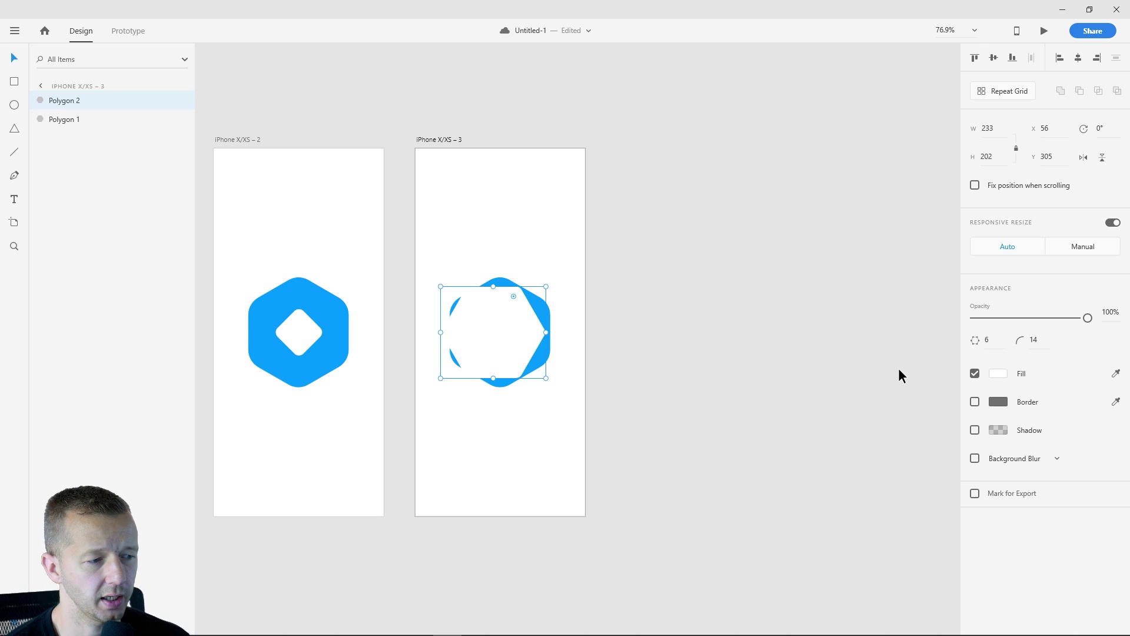
click(987, 339)
text(7)
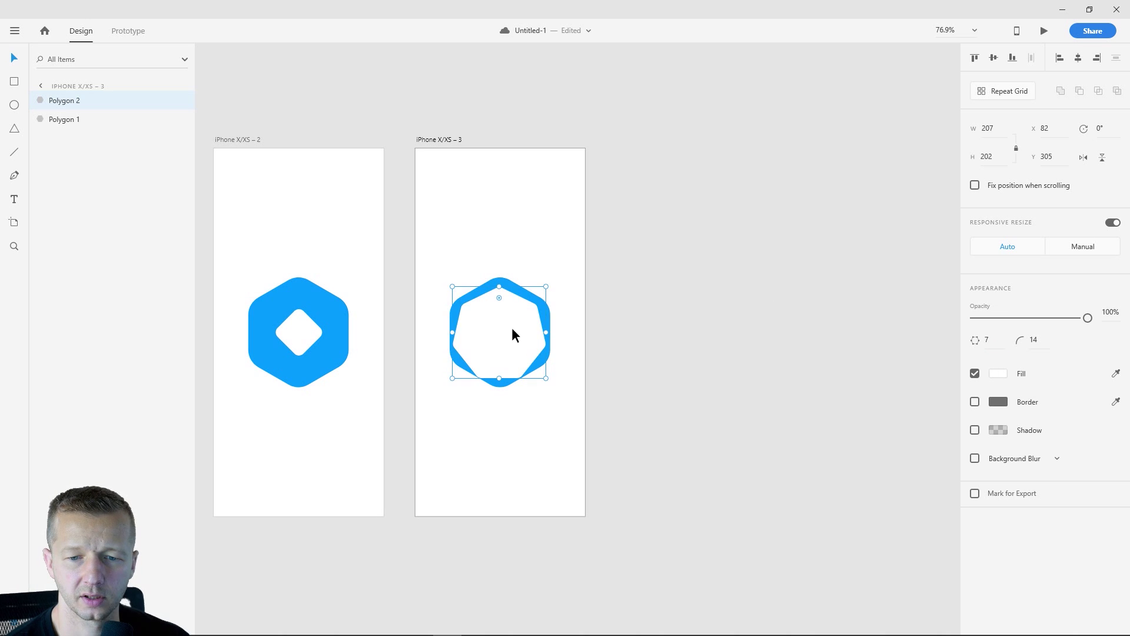
scroll(500, 345, up, 3)
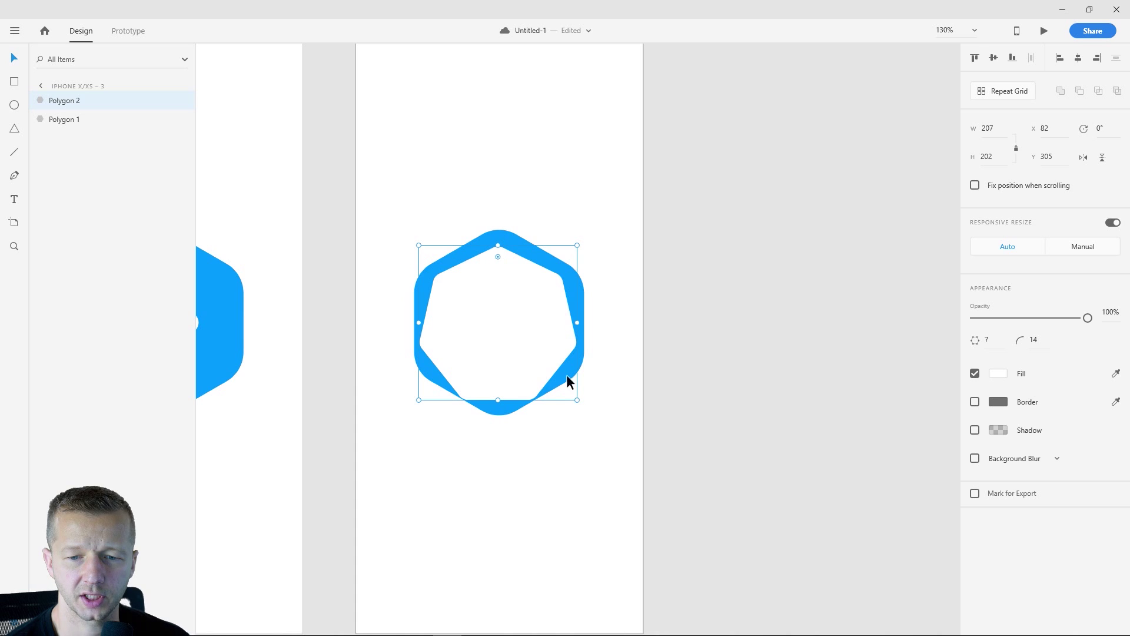
drag(561, 365, 542, 344)
drag(543, 256, 542, 253)
click(526, 293)
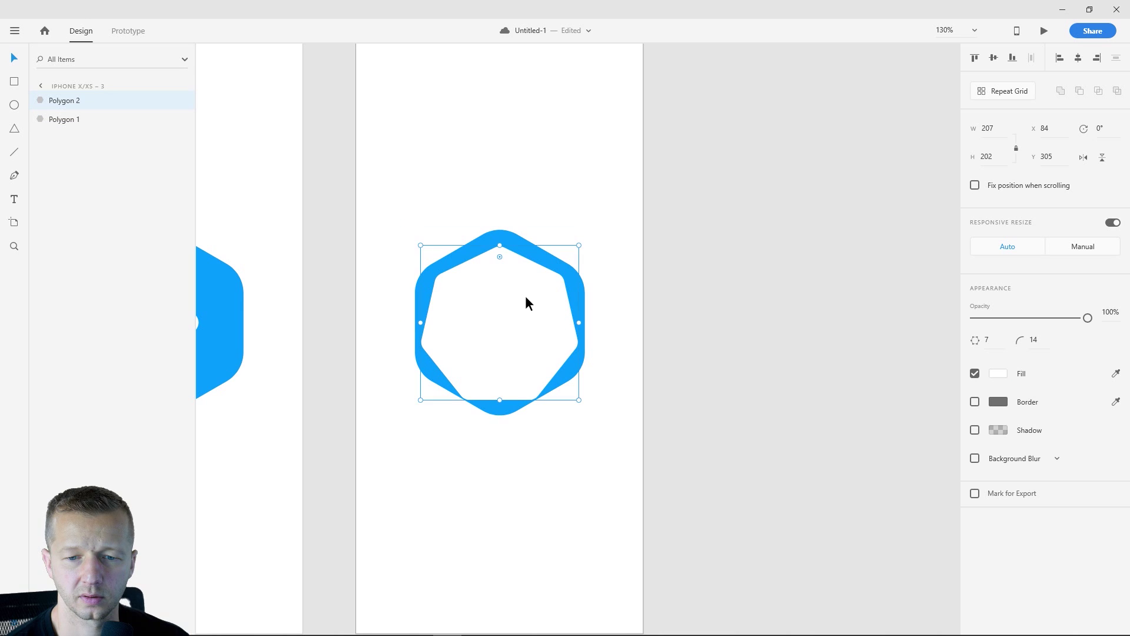
drag(525, 295, 529, 298)
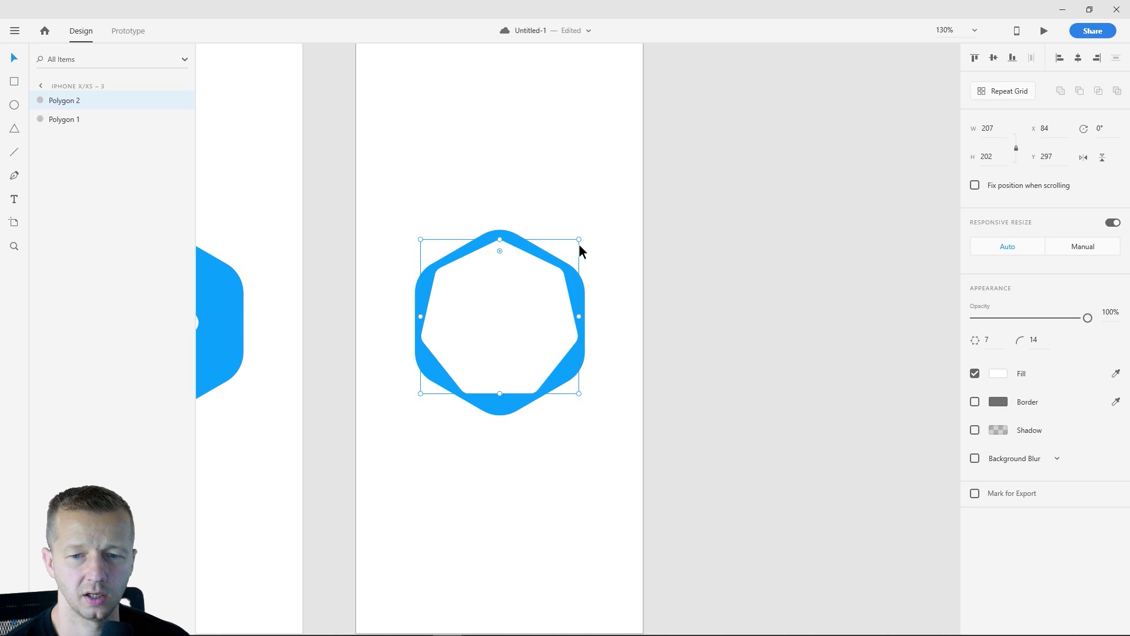
drag(580, 237, 571, 243)
Step: Link artboard 2 to artboard 3 with Ease In-Out easing and a 0 s delay
click(678, 245)
scroll(677, 243, down, 4)
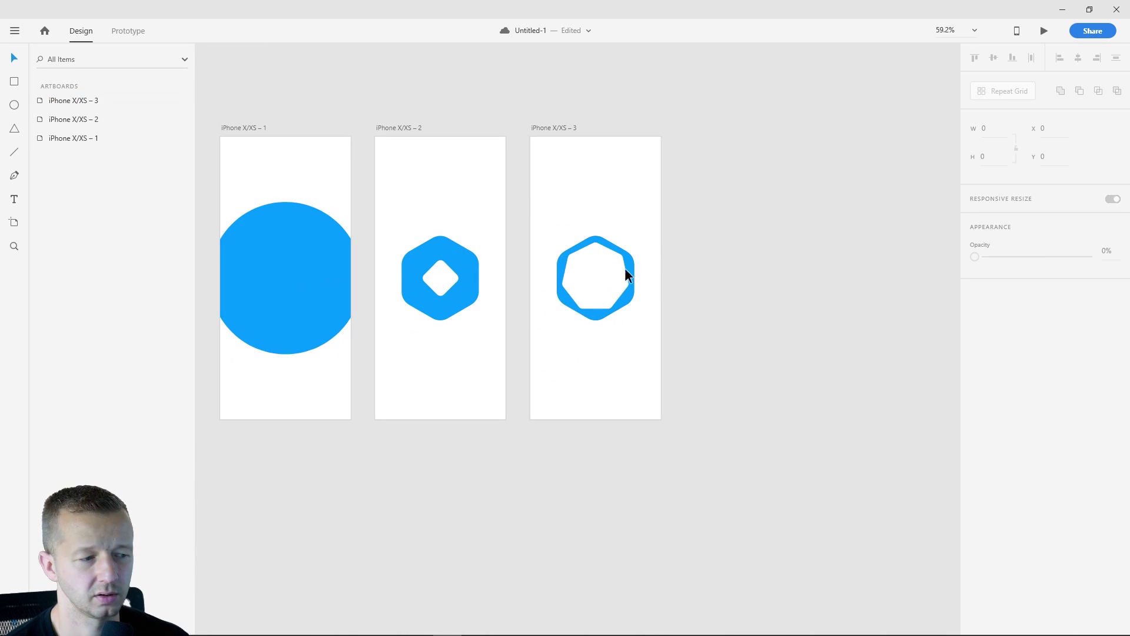
click(128, 31)
click(483, 217)
drag(509, 265, 561, 306)
click(524, 276)
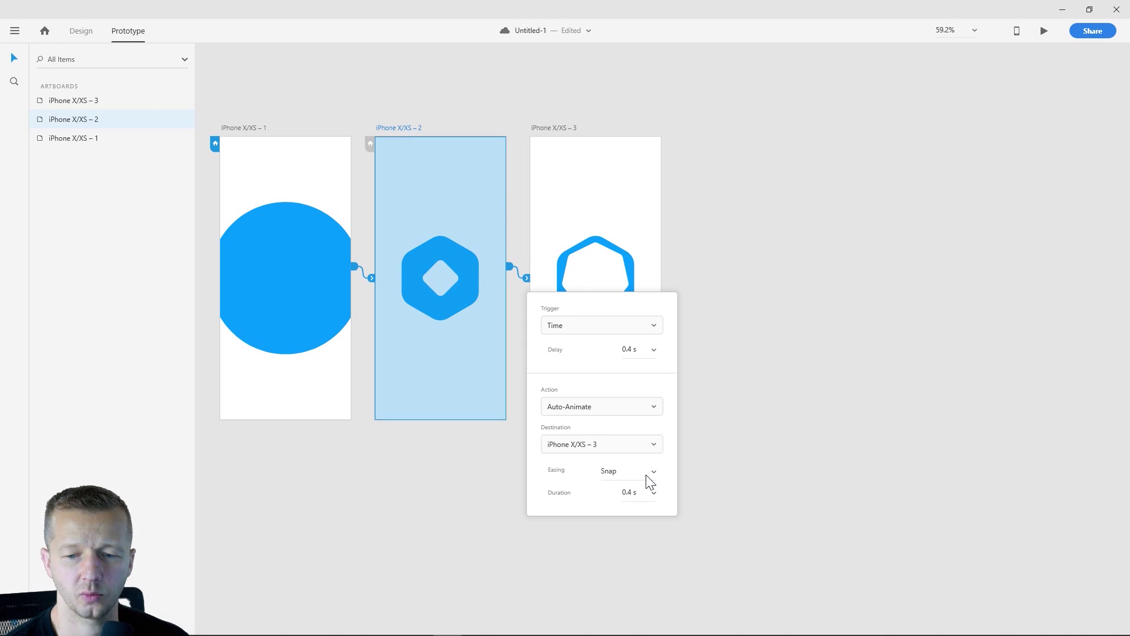
click(658, 472)
click(633, 394)
click(636, 352)
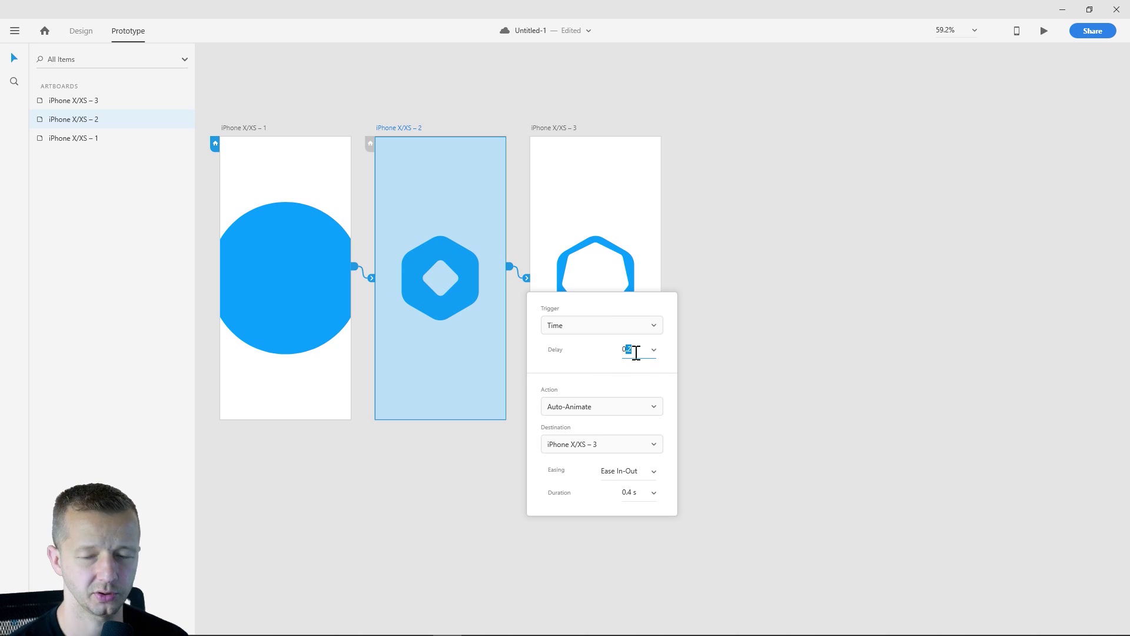
key(Return)
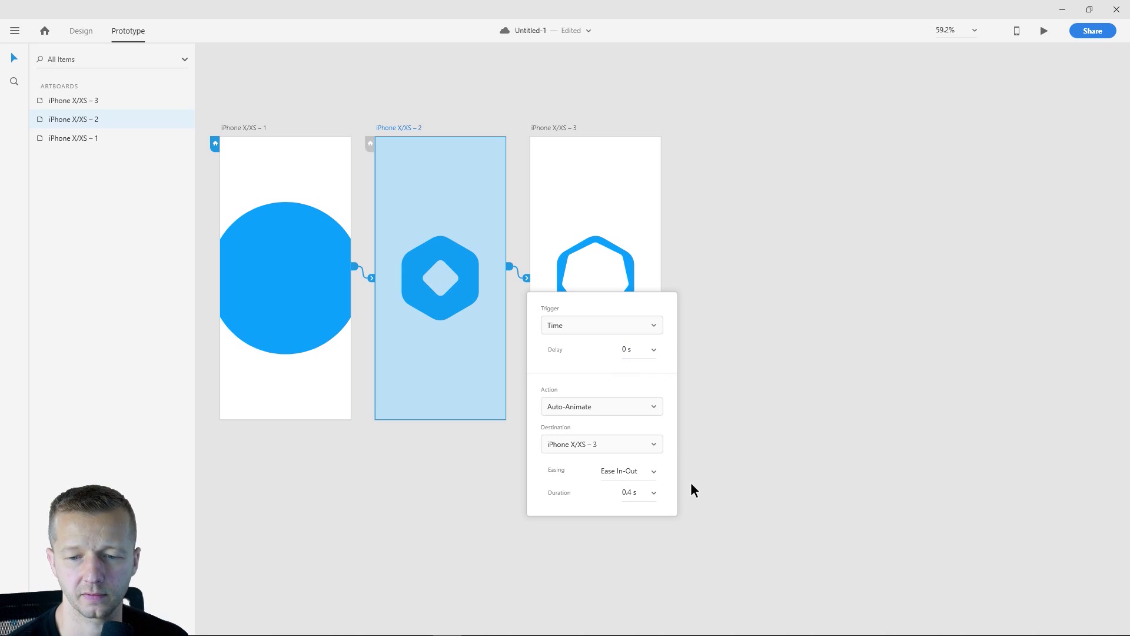
Step: Preview the three-screen sequence starting from the first artboard
click(1042, 30)
click(502, 37)
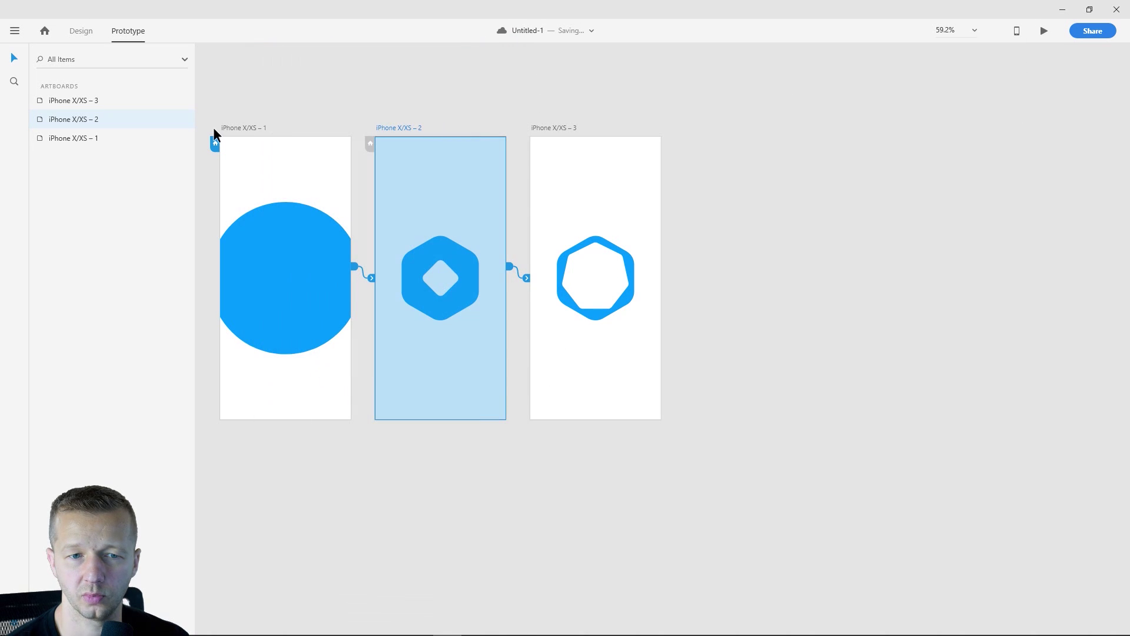
click(214, 127)
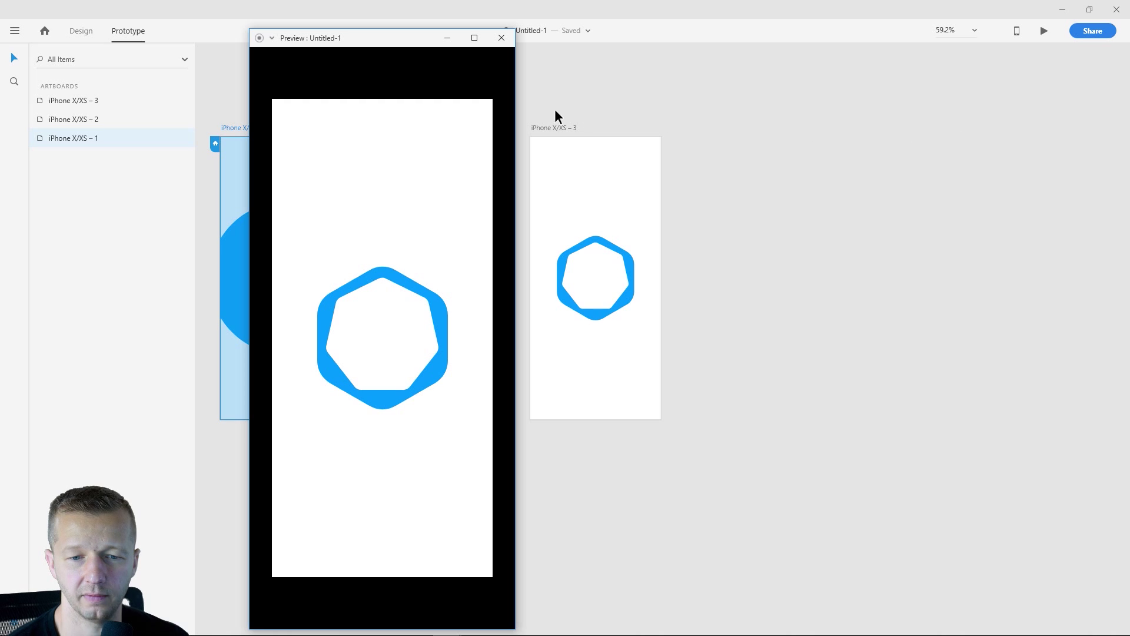
click(507, 37)
click(1045, 31)
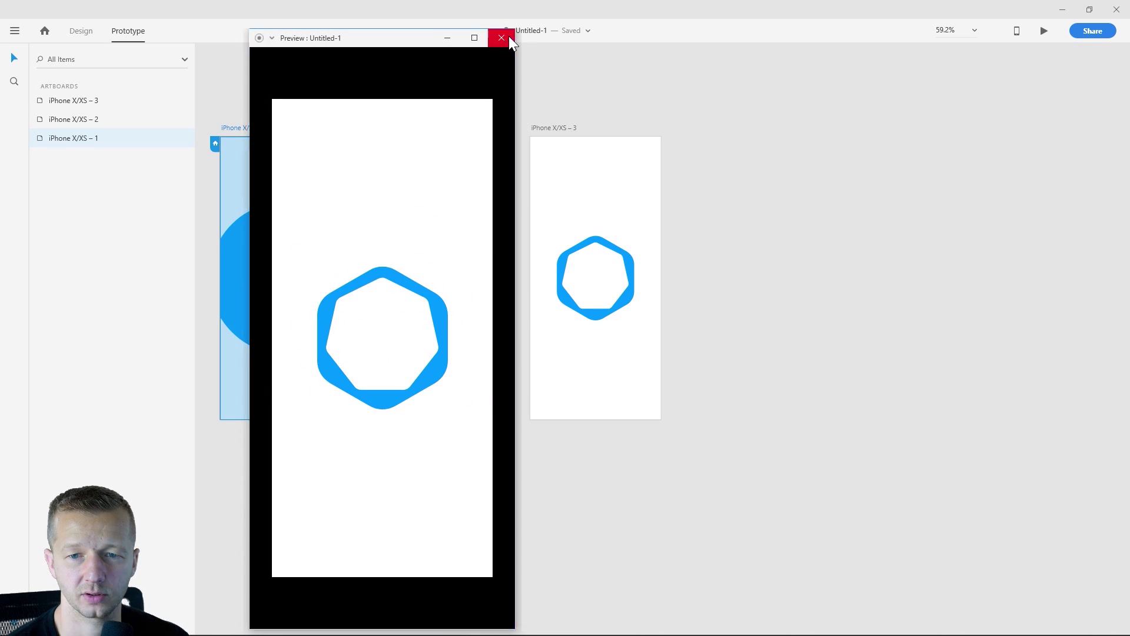
click(505, 37)
Step: Duplicate the third artboard to create artboard 4 and select its blue polygon
click(81, 31)
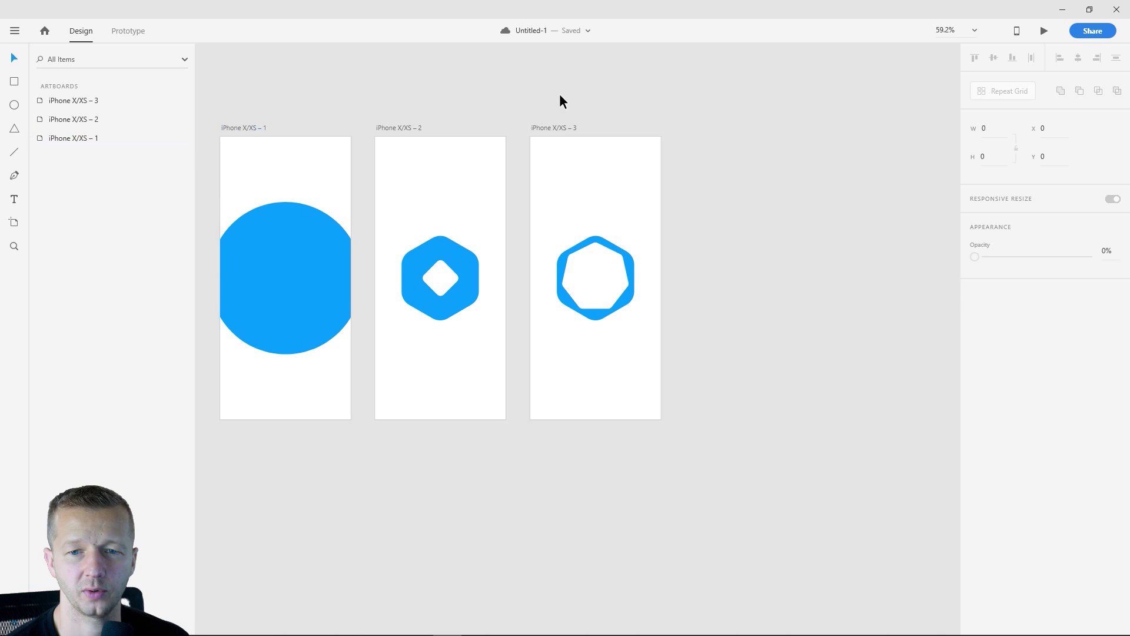
click(558, 127)
key(ctrl+d)
drag(687, 126, 449, 126)
scroll(510, 137, up, 1)
click(505, 334)
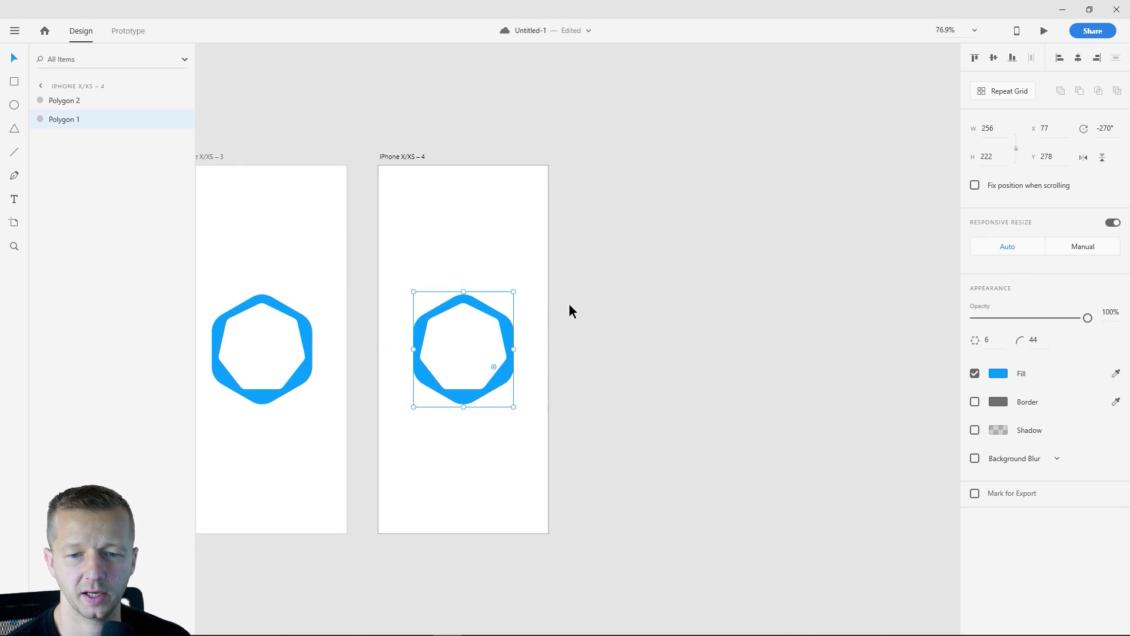
scroll(577, 298, down, 3)
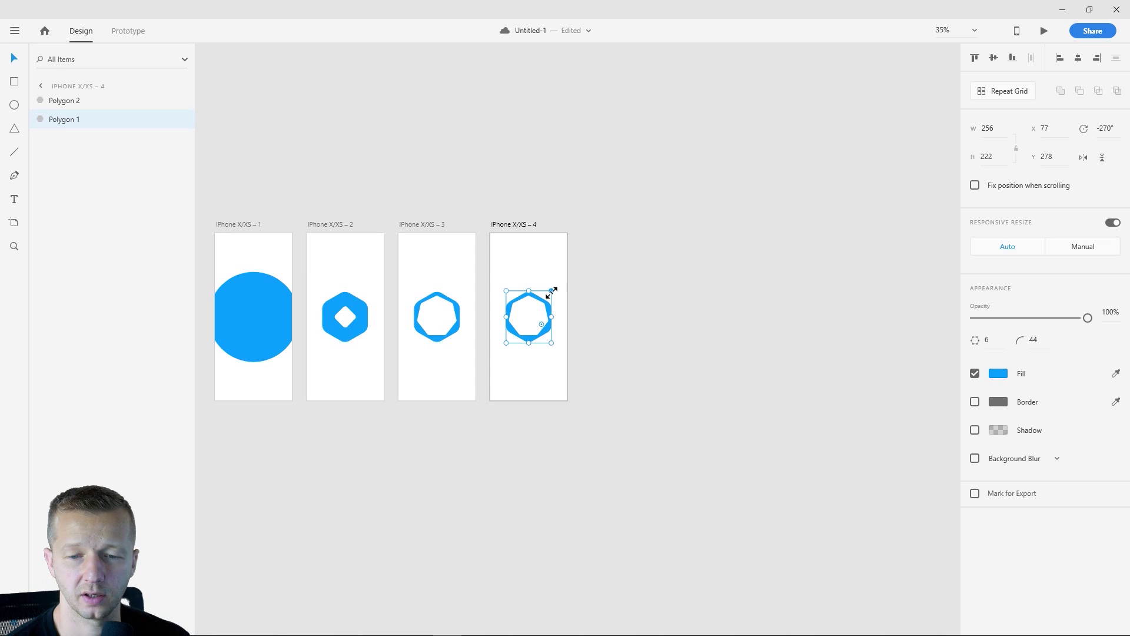
Step: Turn the blue polygon into a four-sided shape with 0 corner radius
click(998, 340)
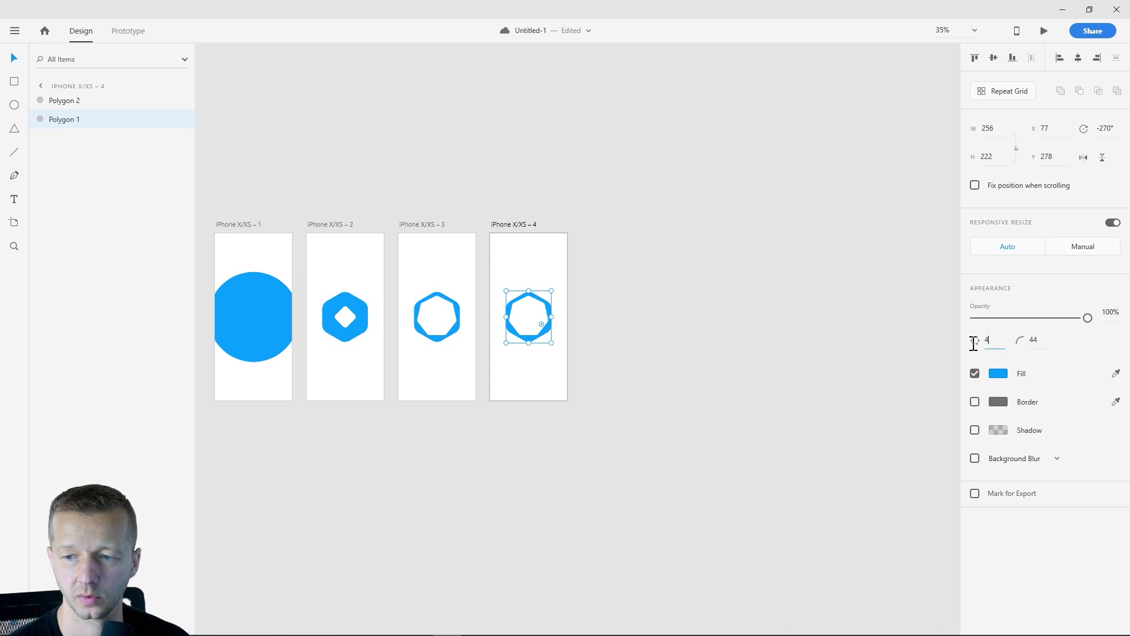
key(Return)
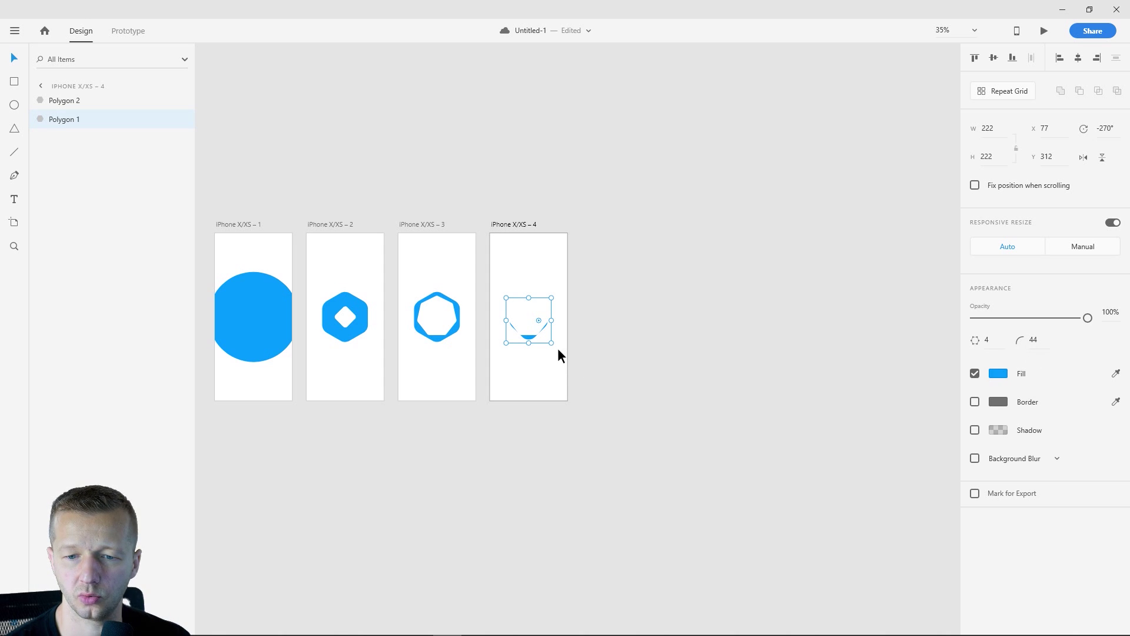
drag(553, 346, 560, 290)
ctrl+scroll(561, 300, up, 5)
ctrl+scroll(660, 262, down, 5)
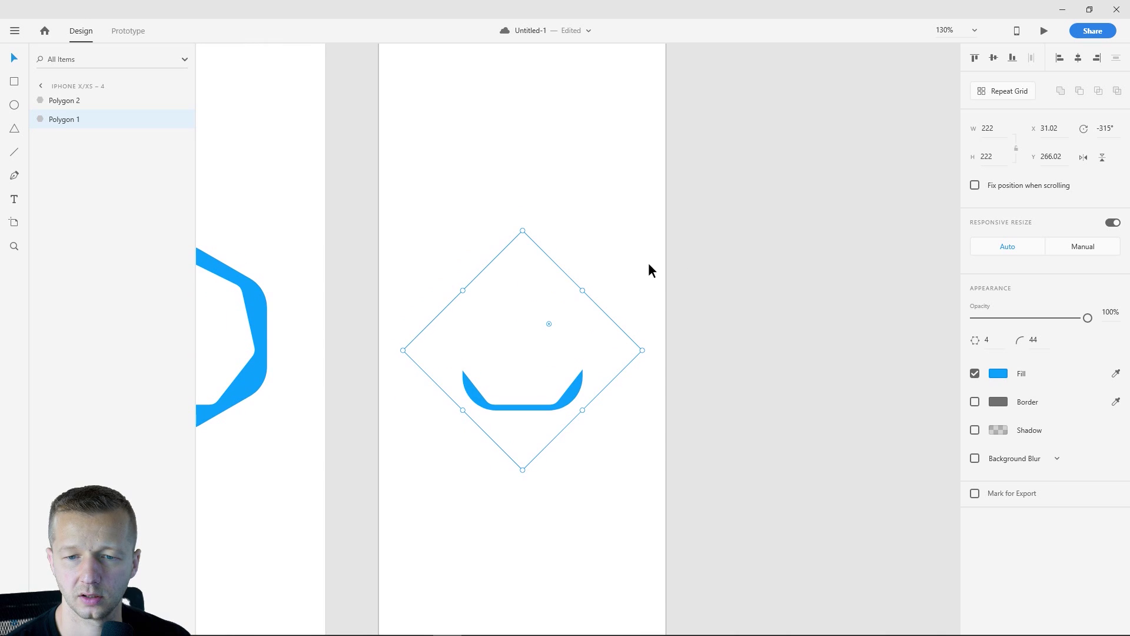
double_click(1039, 339)
text(0)
key(Return)
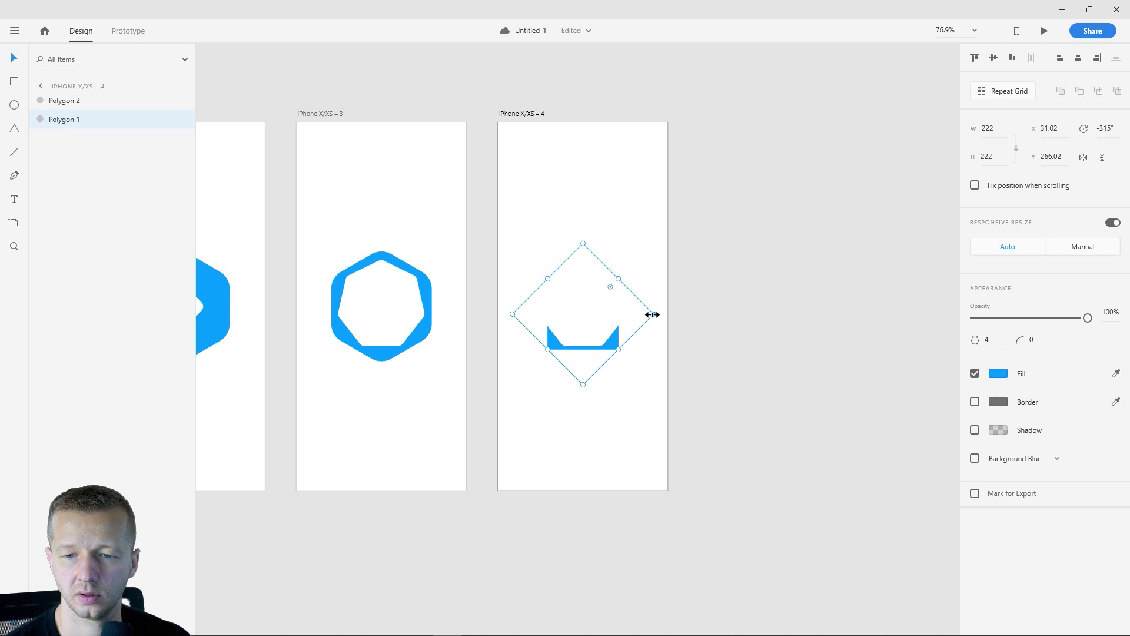
Step: Enlarge the square far beyond the artboard and rotate it to about -45°
drag(651, 312, 780, 287)
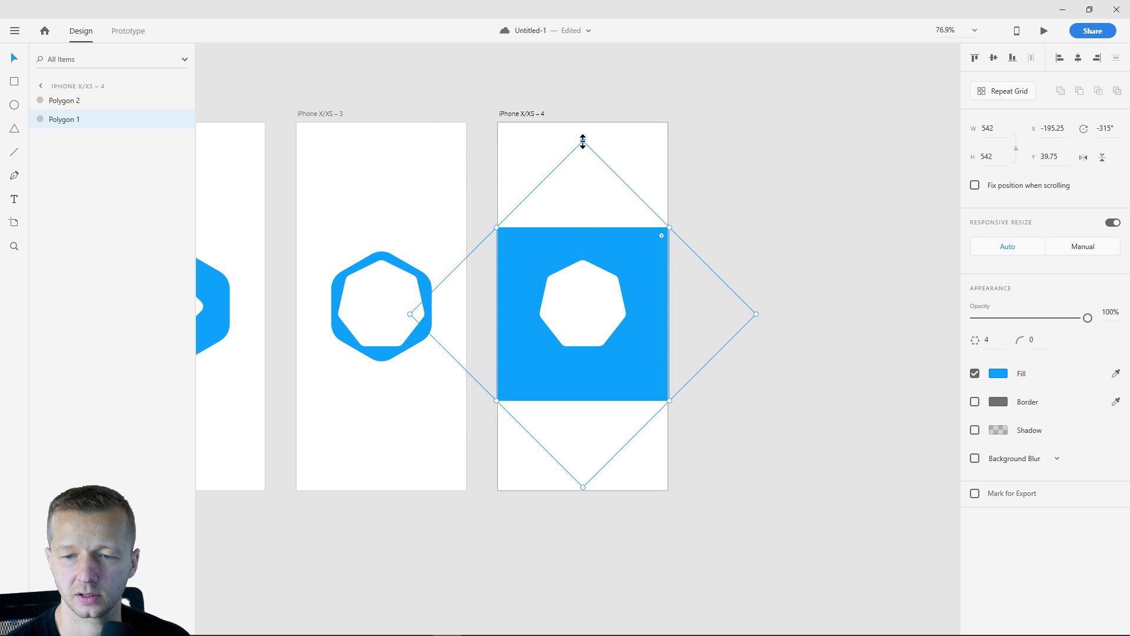
drag(761, 316, 571, 186)
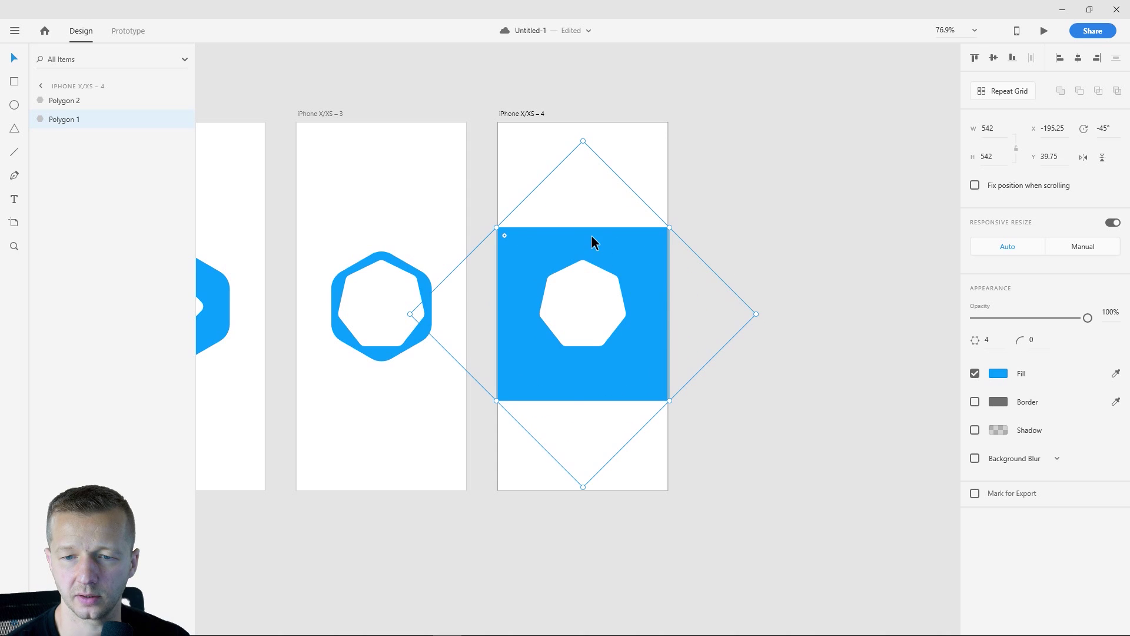
drag(761, 314, 701, 206)
key(ctrl+z)
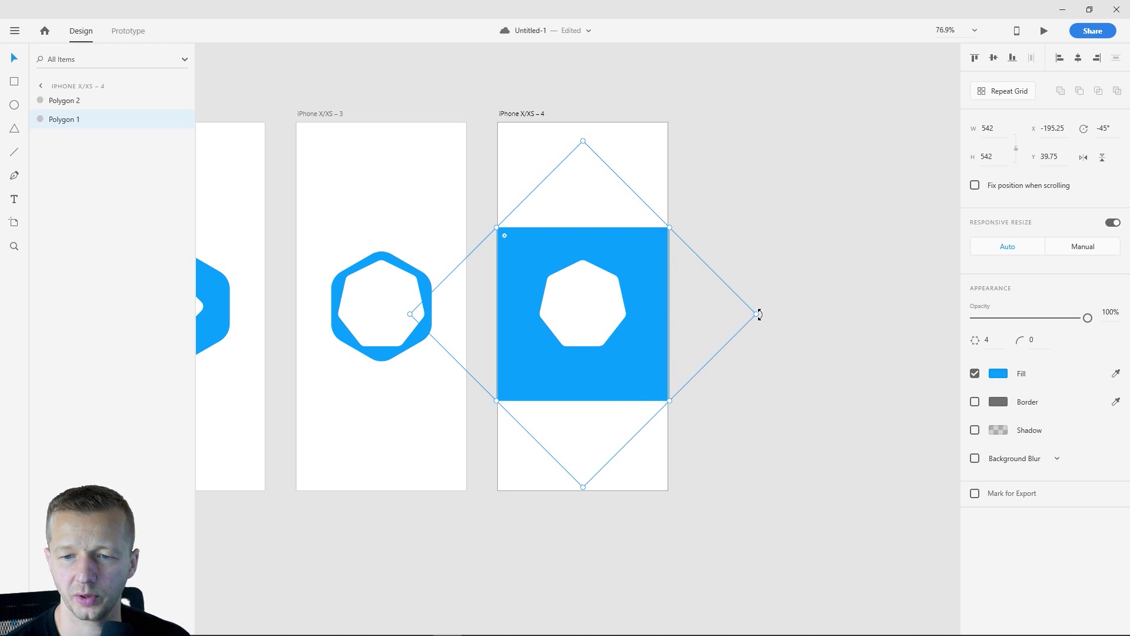
drag(760, 315, 880, 31)
key(Delete)
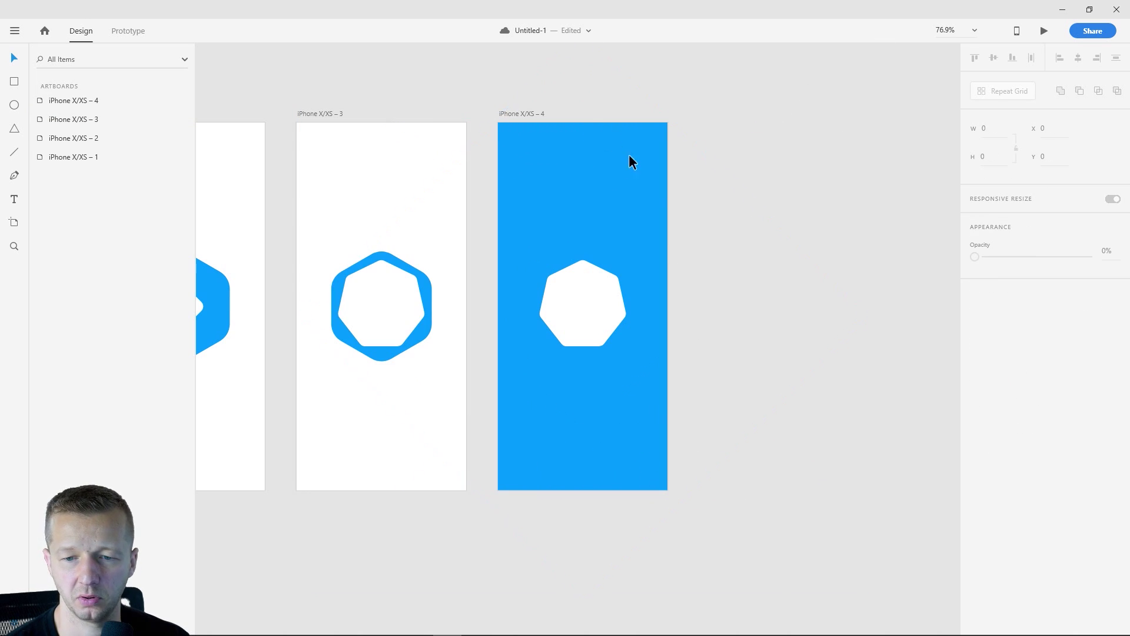
scroll(378, 109, down, 3)
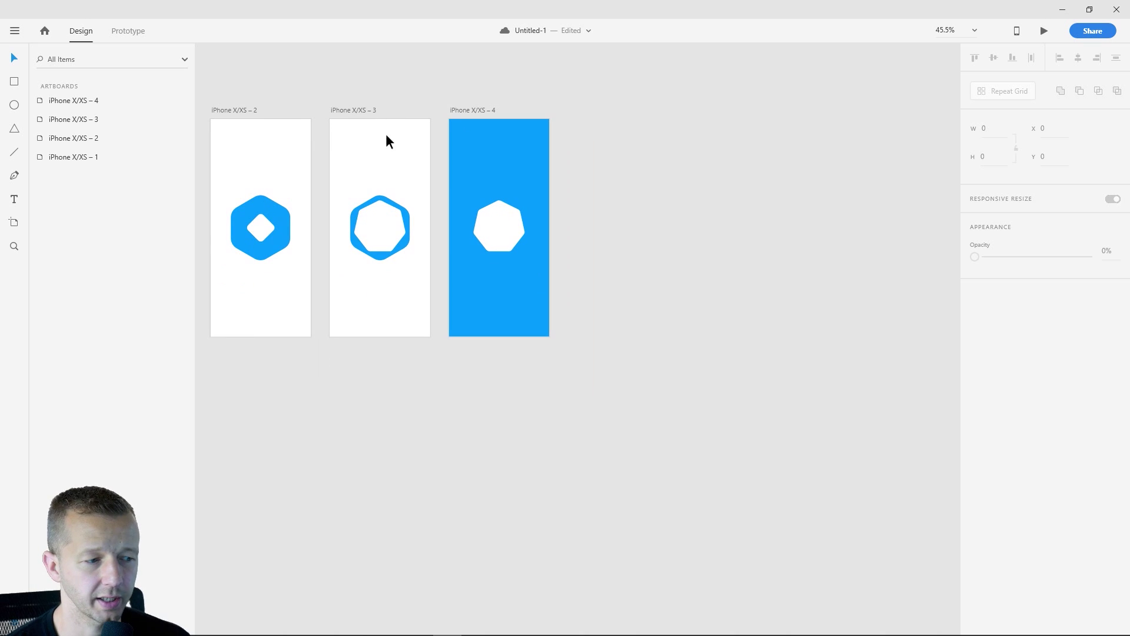
scroll(411, 162, up, 4)
Step: Round the white heptagon with corner radius 187 and shrink it to a 17 × 16 dot
click(625, 297)
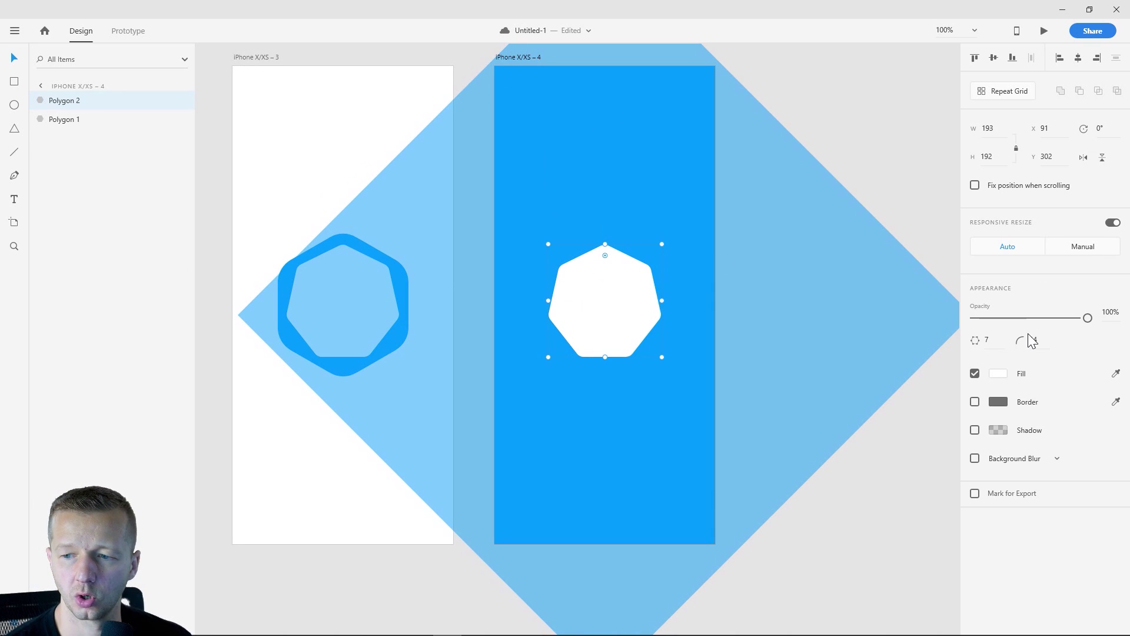
drag(1032, 340, 982, 272)
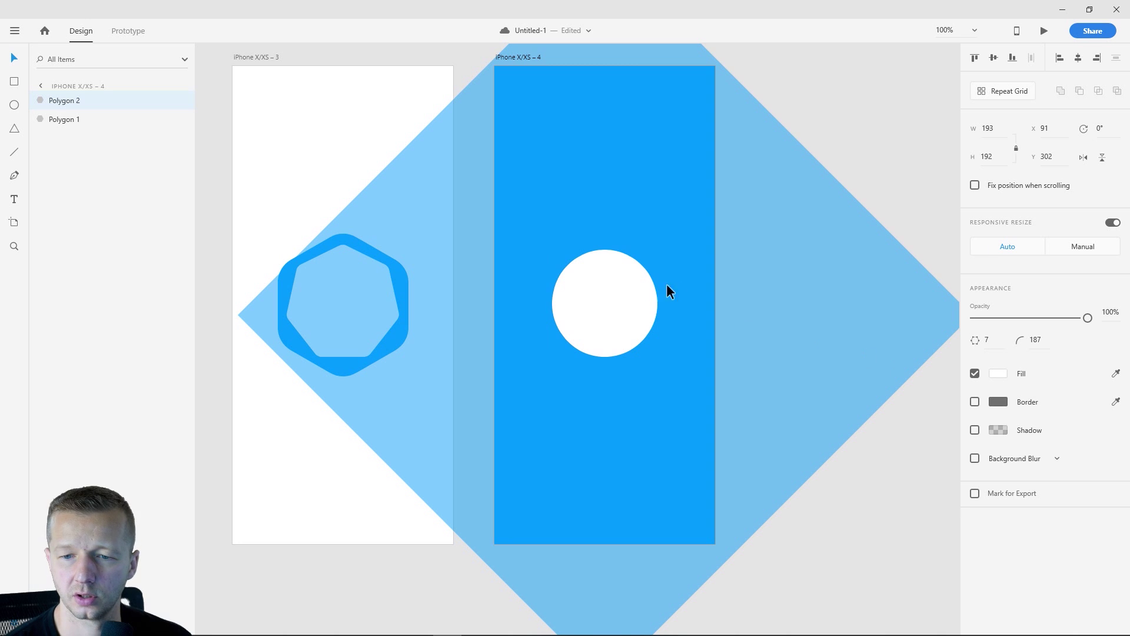
drag(663, 243, 612, 284)
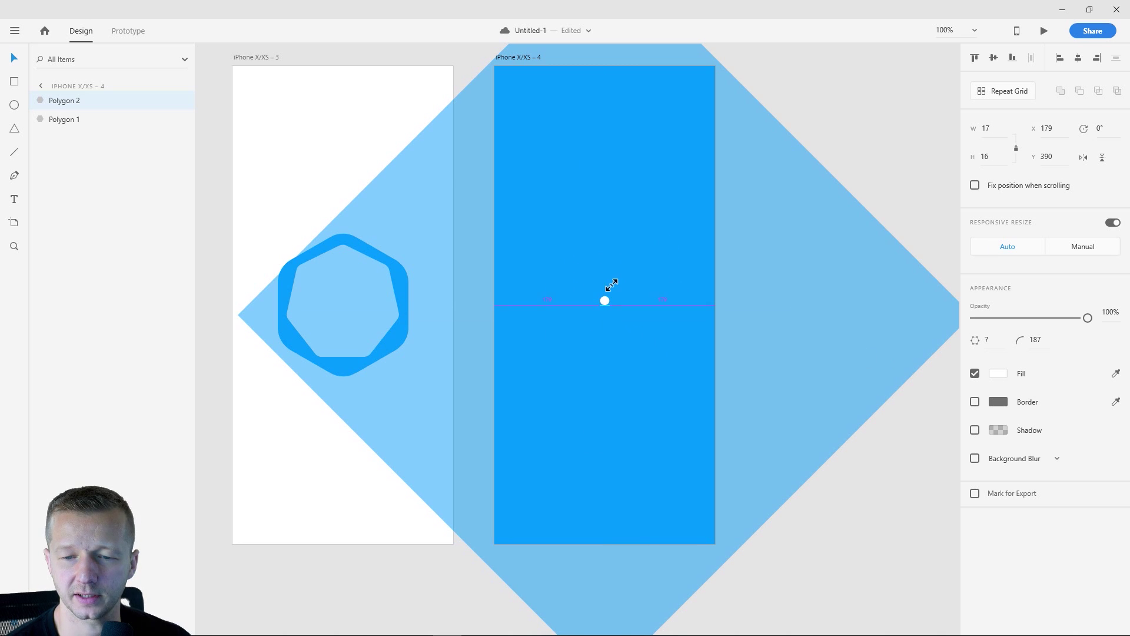
click(412, 54)
scroll(405, 70, down, 5)
drag(405, 69, 603, 183)
Step: Link artboard 3 to artboard 4 with a Time-triggered Auto-Animate transition
click(130, 32)
click(574, 167)
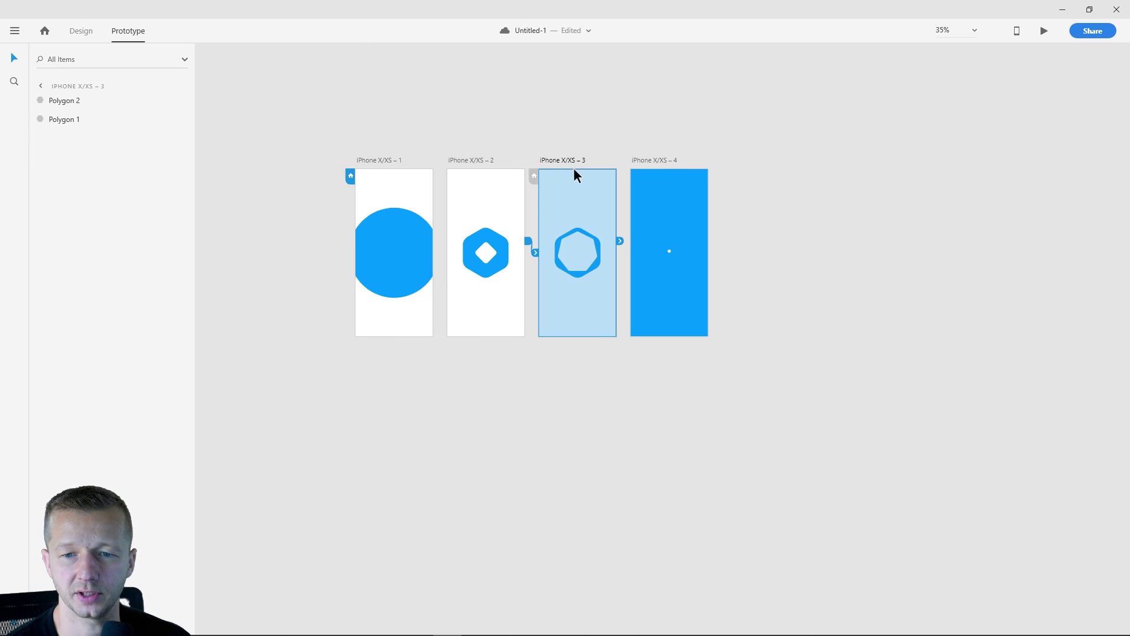
drag(621, 242, 646, 255)
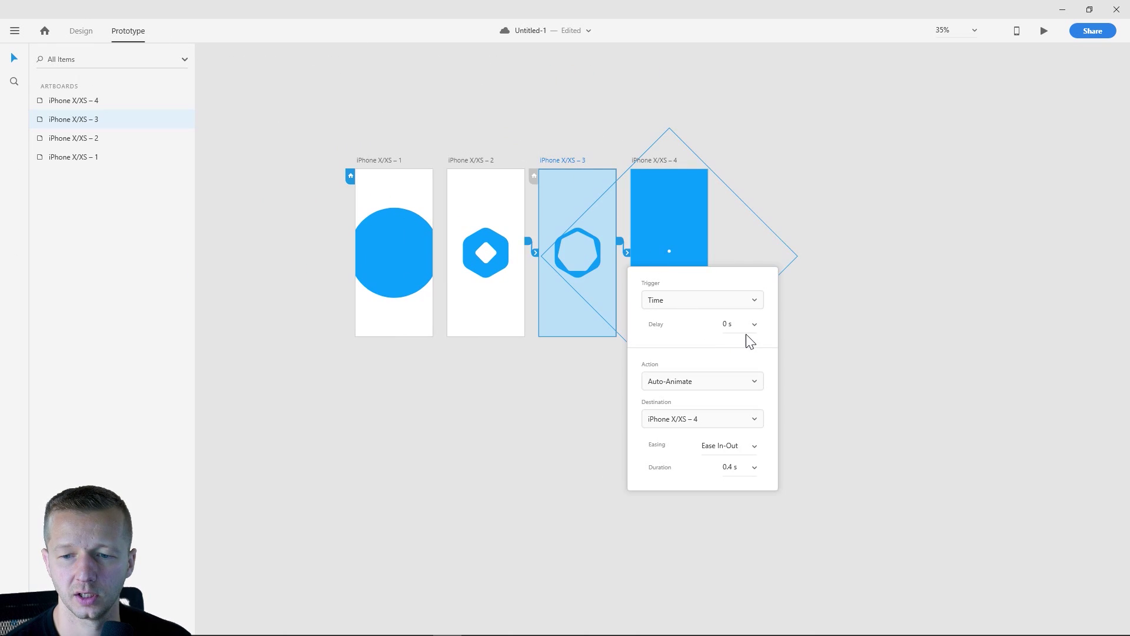
click(903, 291)
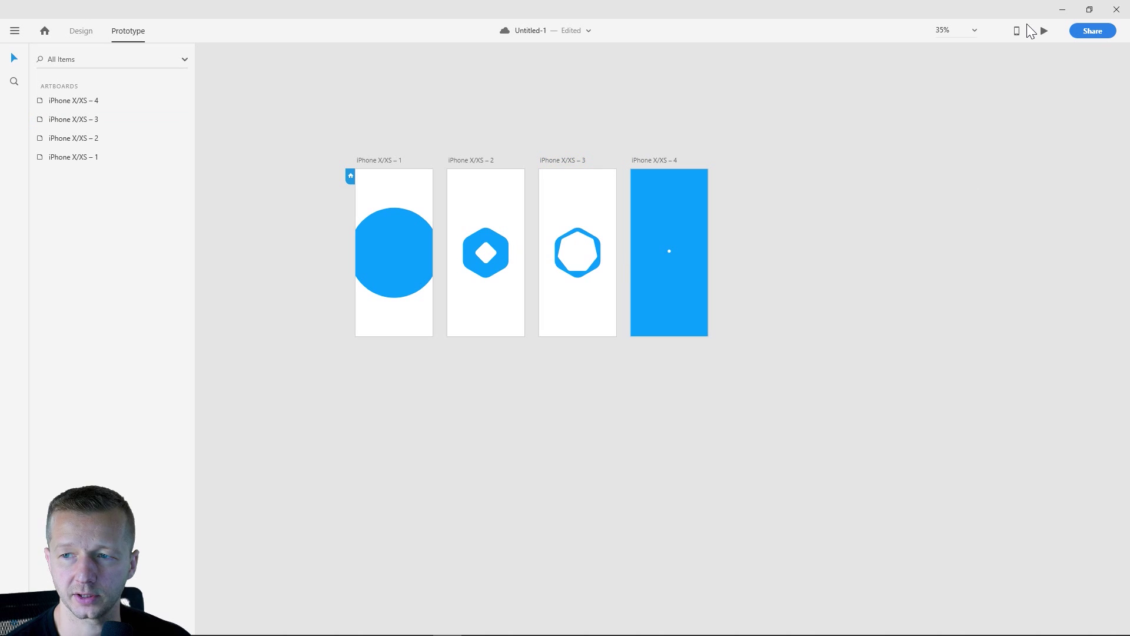
click(563, 166)
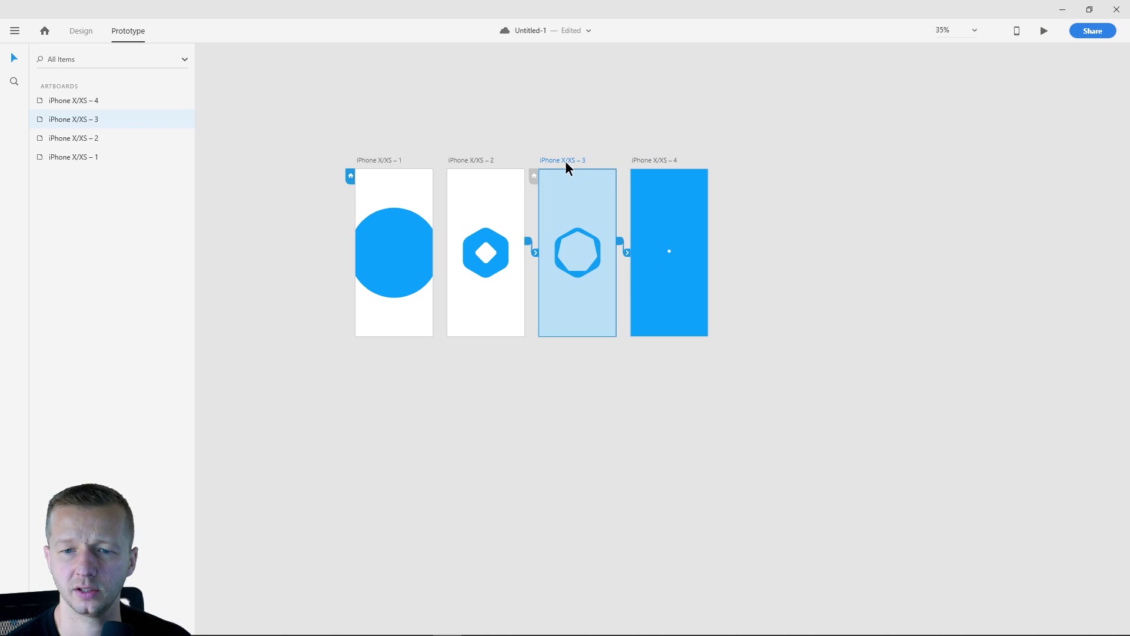
click(626, 253)
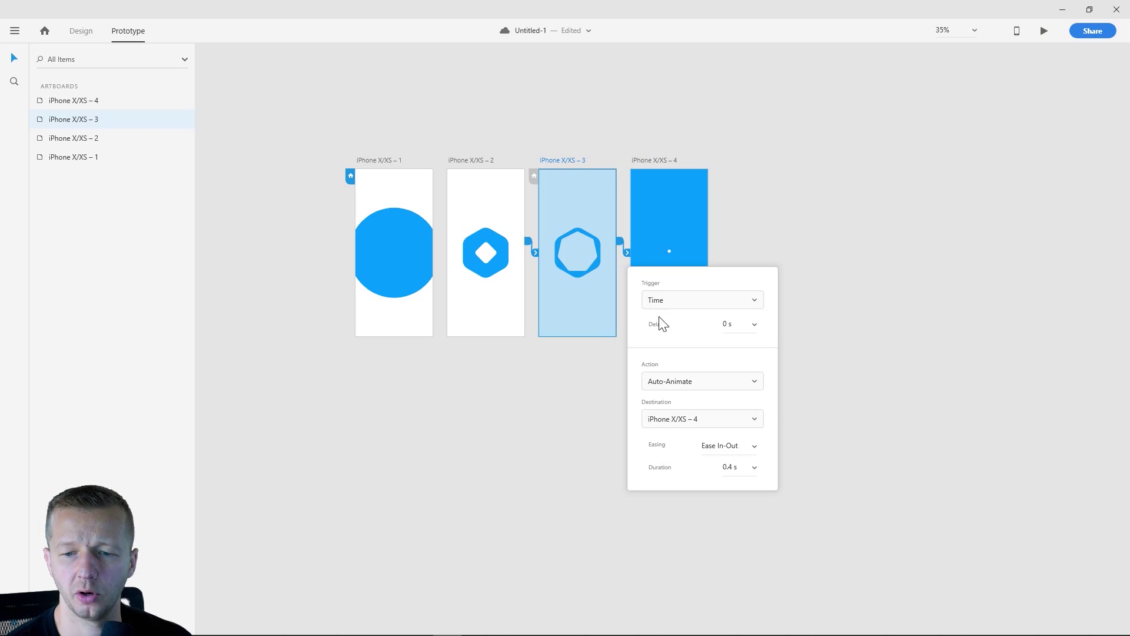
click(752, 468)
click(719, 556)
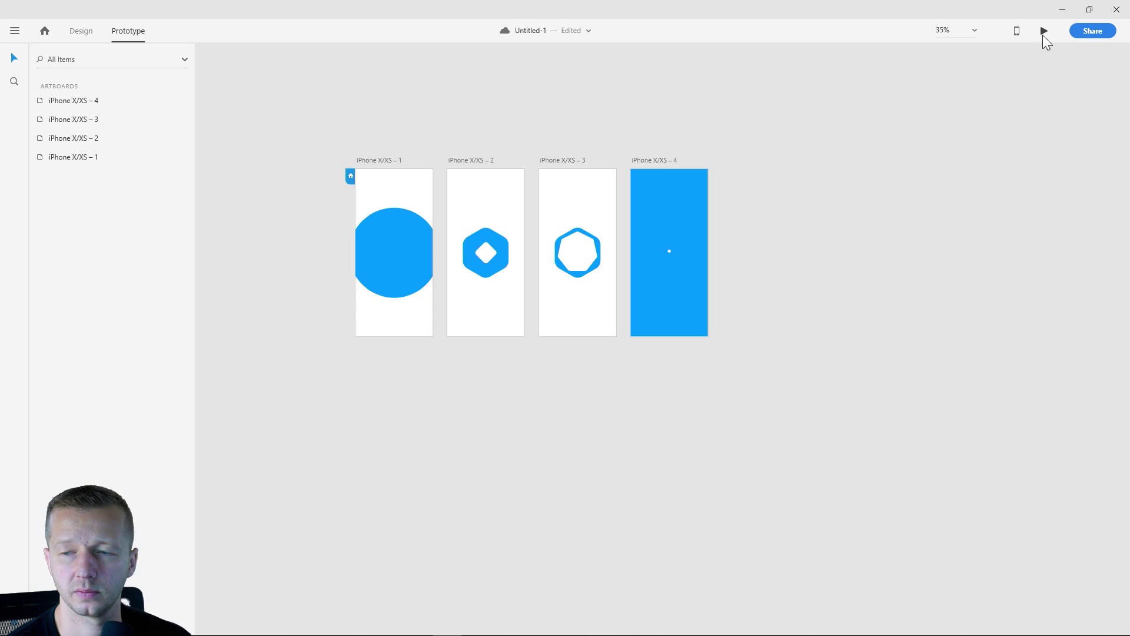
Step: Preview the sequence playing through to the solid-blue fourth screen
click(1043, 33)
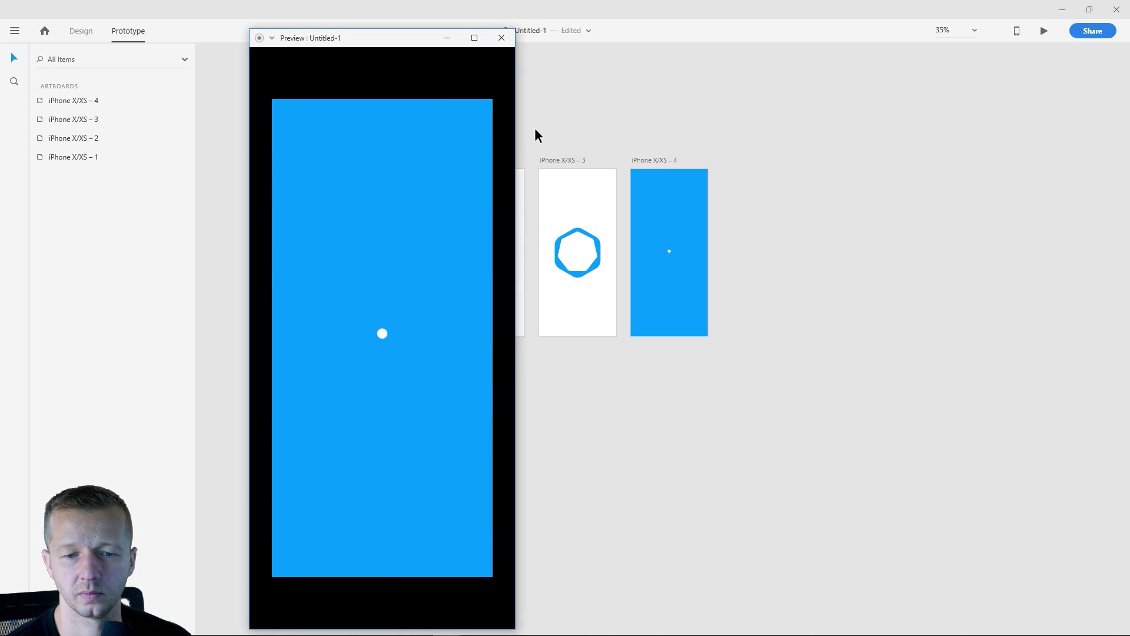
click(501, 38)
click(1051, 34)
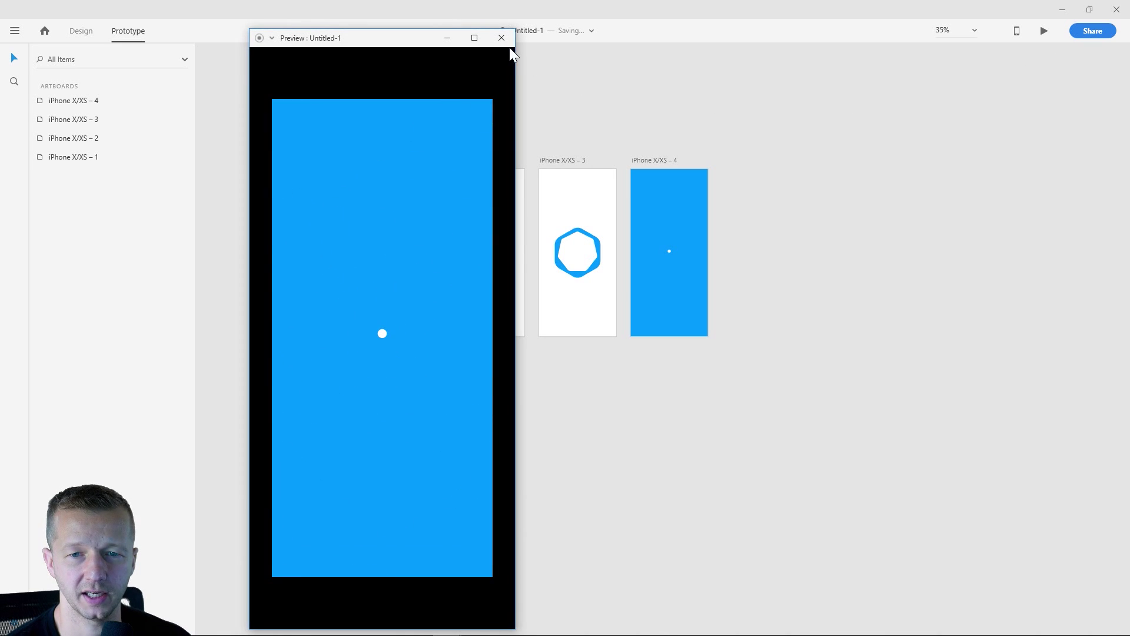
click(503, 40)
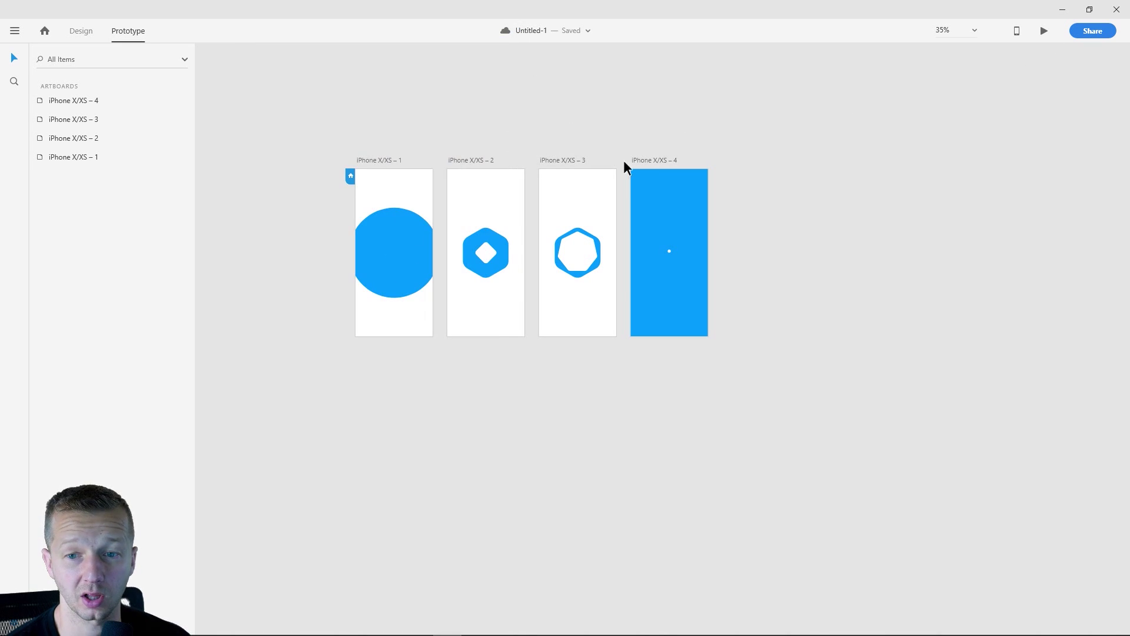
click(631, 164)
click(1053, 62)
click(1044, 31)
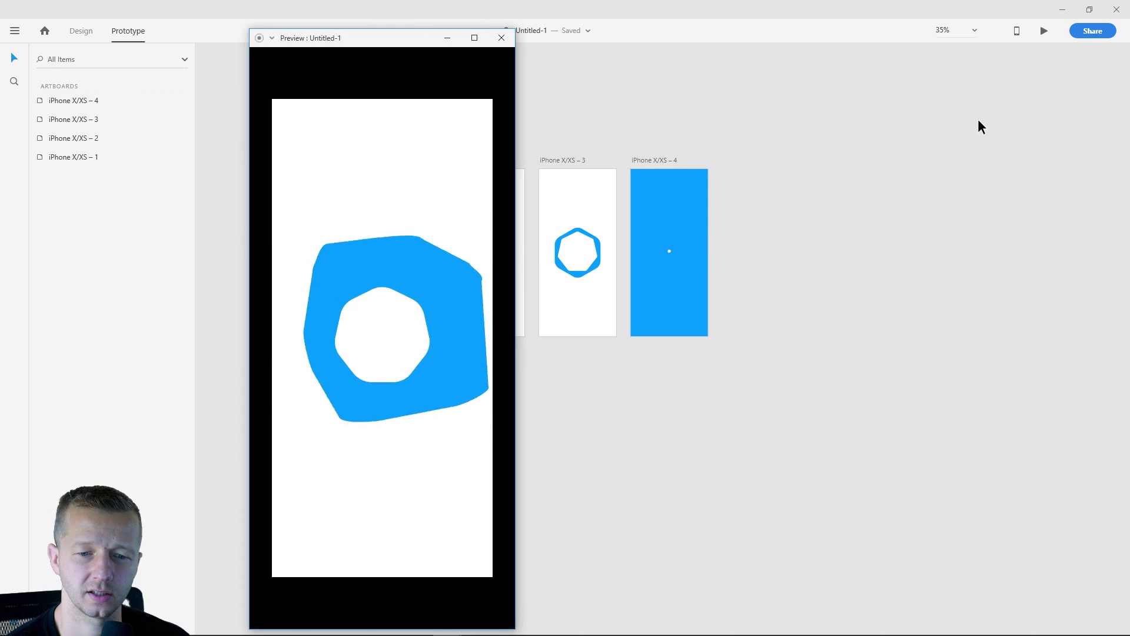
Step: Undo an accidental artboard copy, then select and duplicate artboard 4's white dot
click(501, 38)
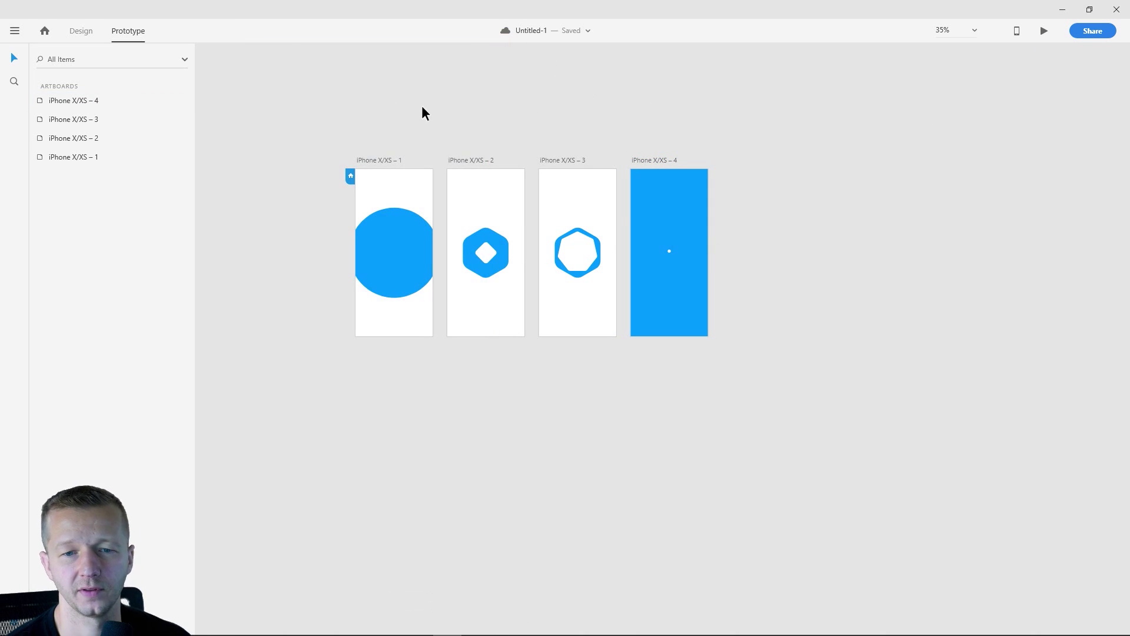
click(81, 30)
click(680, 158)
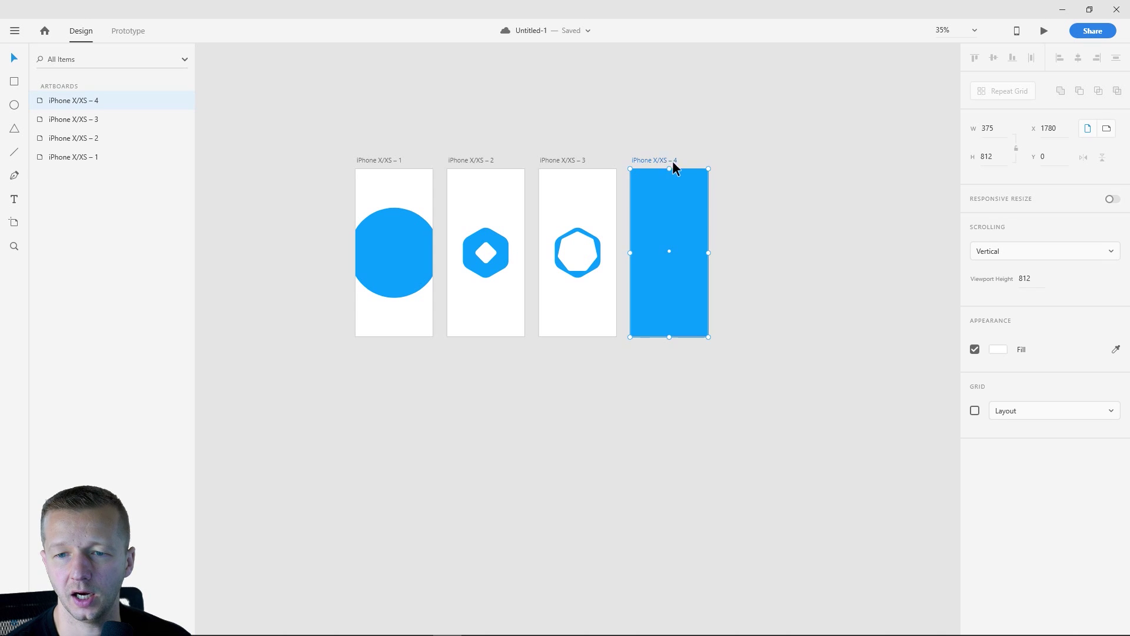
key(ctrl+d)
key(ctrl+z)
click(128, 31)
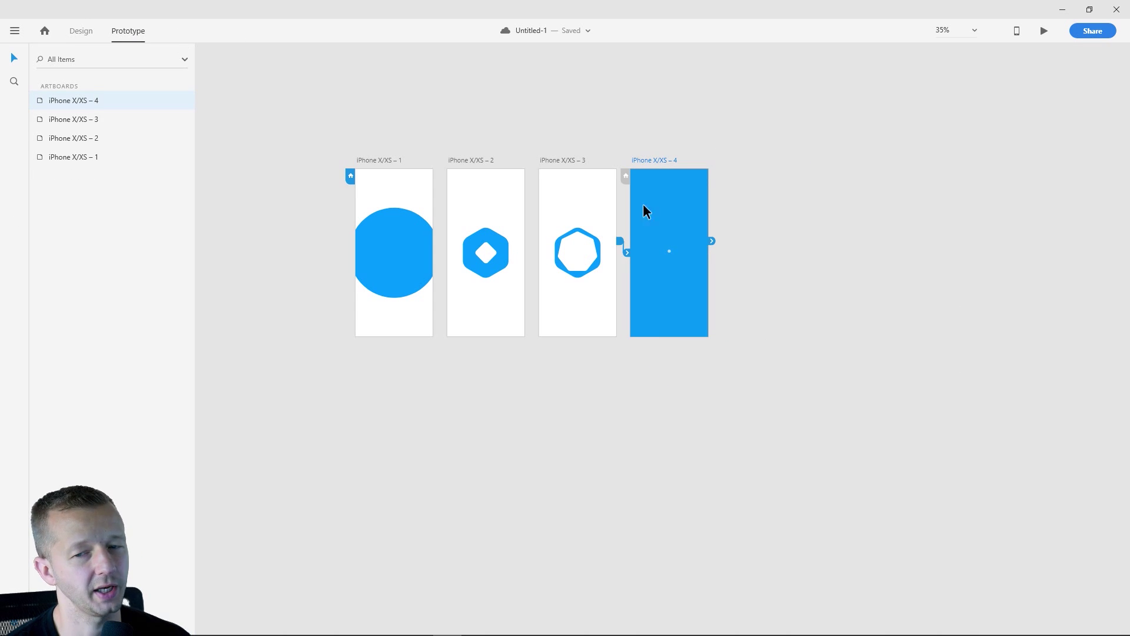
scroll(676, 217, up, 5)
drag(660, 231, 793, 303)
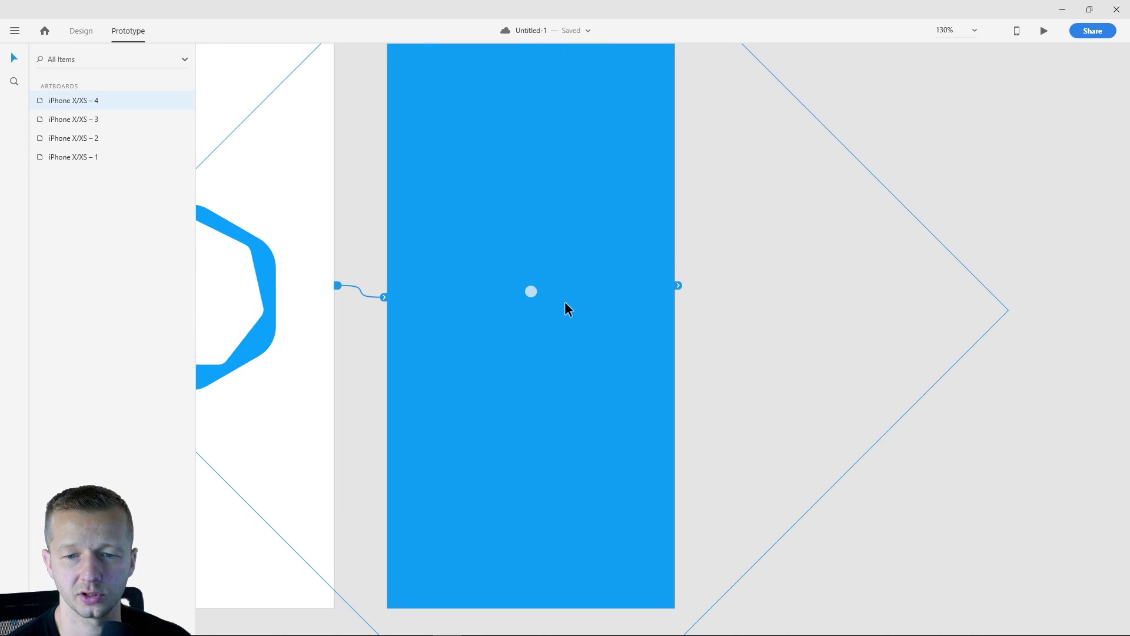
click(535, 288)
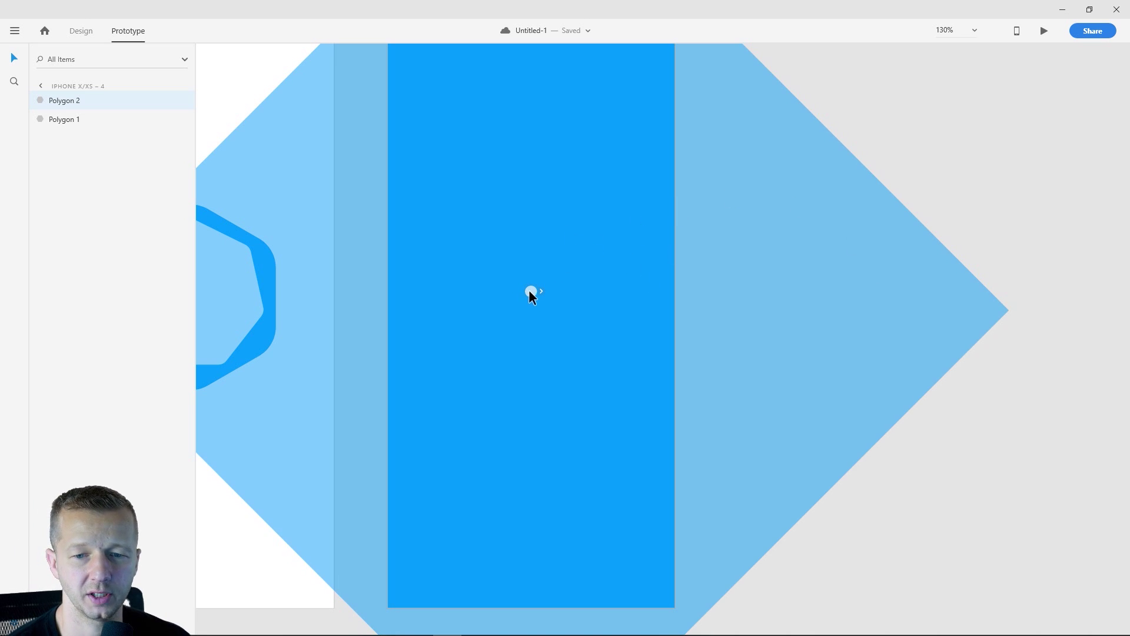
click(78, 30)
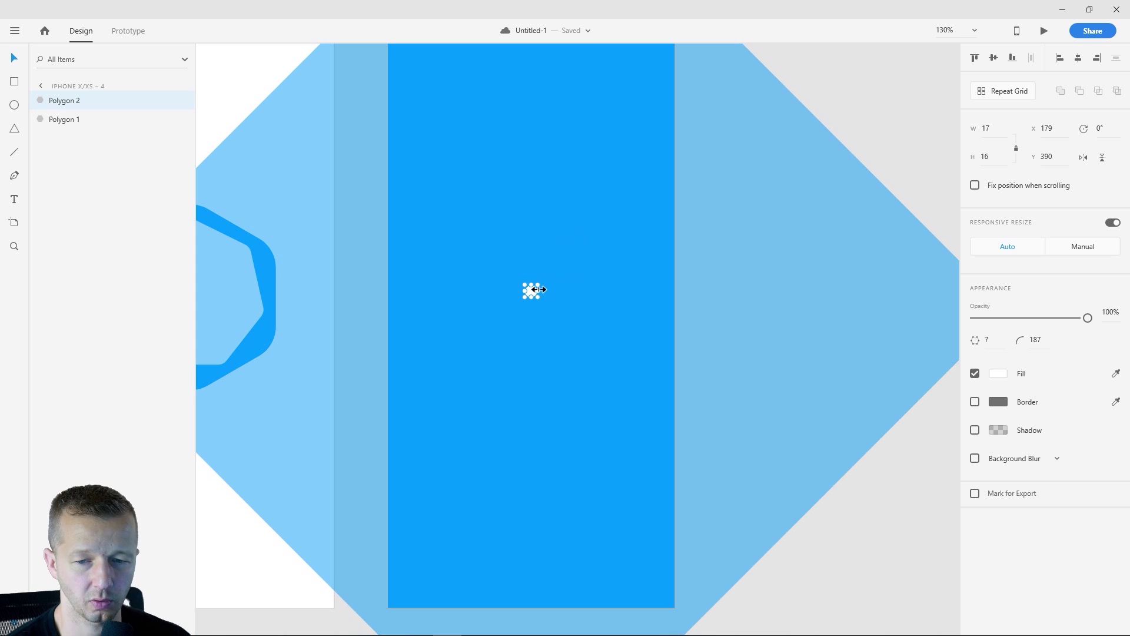
key(ctrl+d)
key(ctrl+d)
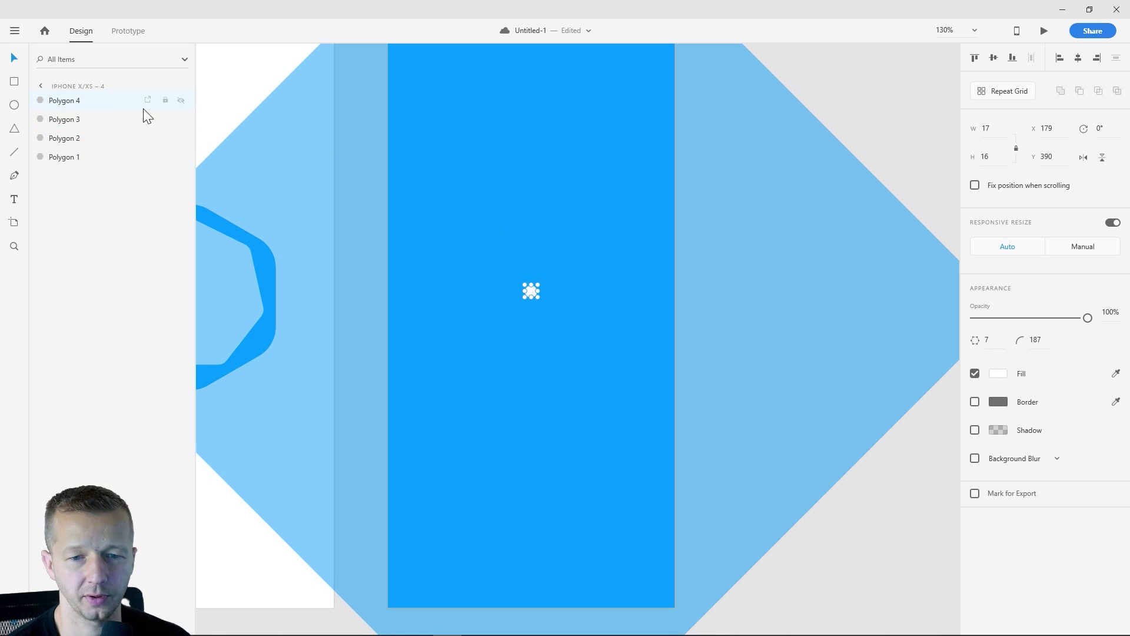
Step: Duplicate the fourth artboard to create iPhone X/XS – 5 and zoom to it
scroll(567, 230, down, 4)
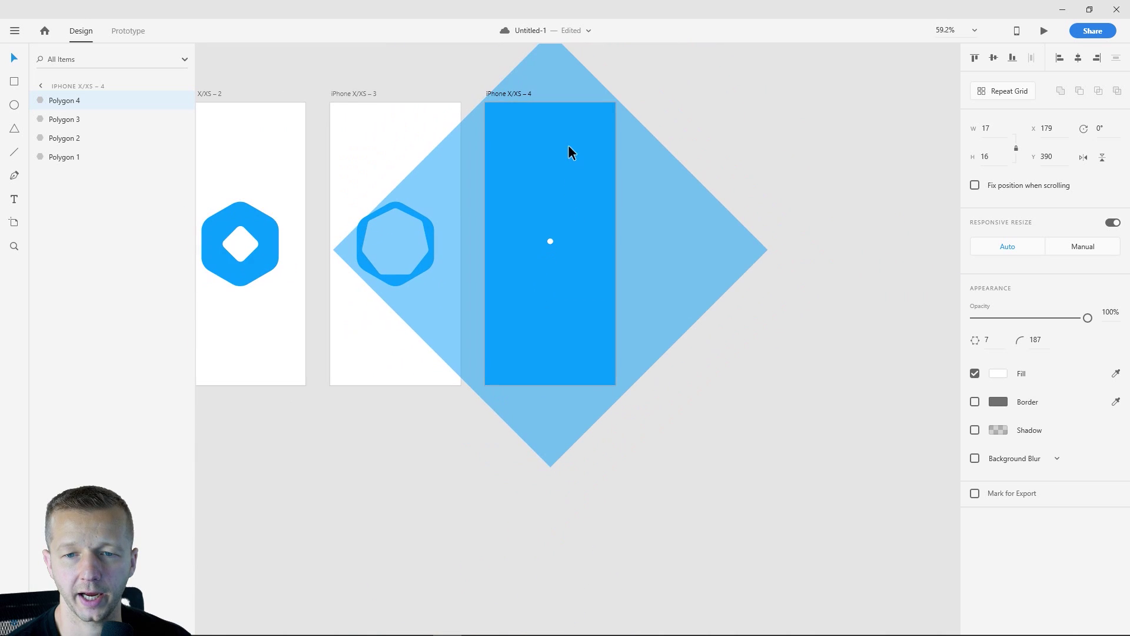
scroll(569, 151, right, 3)
click(409, 145)
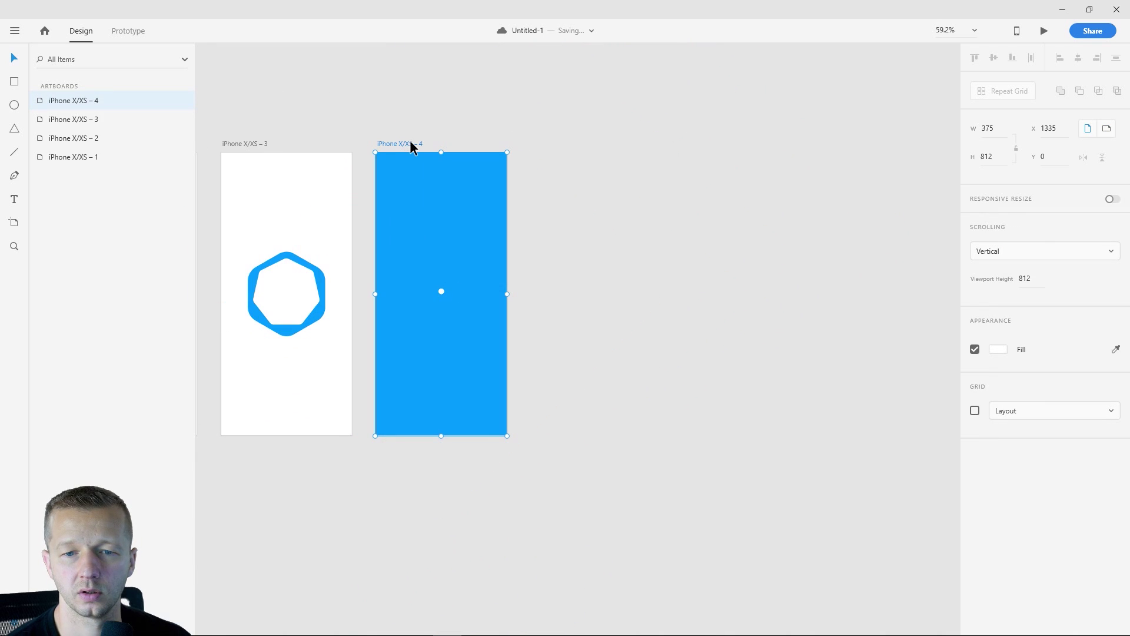
key(ctrl+d)
key(ctrl+1)
Step: Copy the white dot sideways to form a centred row of three dots
click(575, 278)
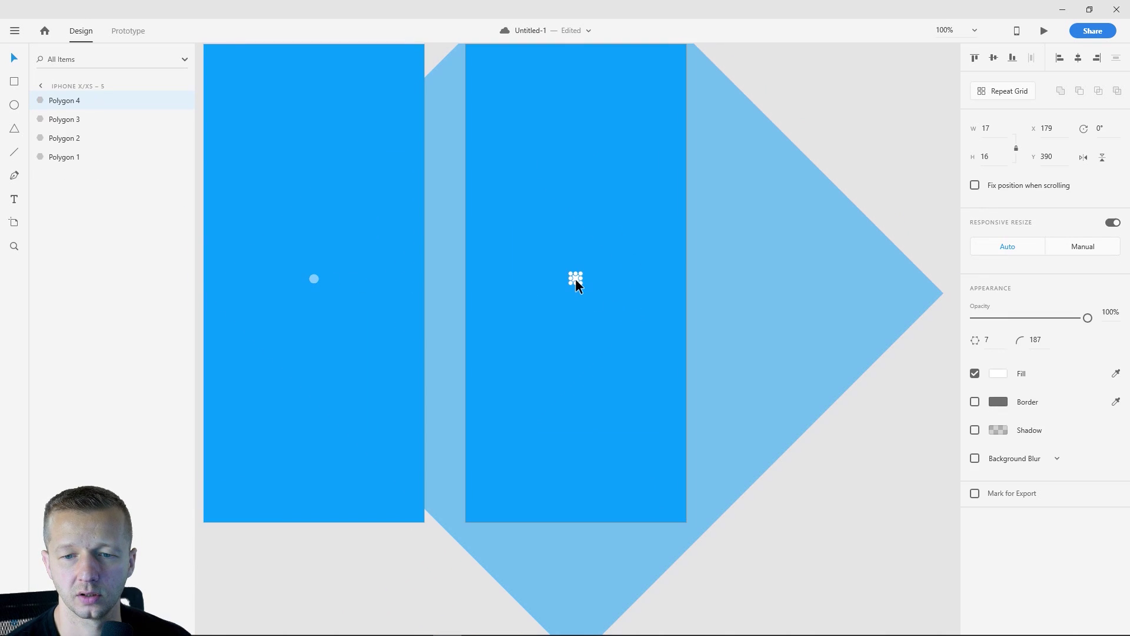
mouse_move(574, 278)
mouse_down()
mouse_move(600, 280)
mouse_move(553, 279)
mouse_up()
click(820, 425)
scroll(764, 320, down, 3)
scroll(764, 327, down, 2)
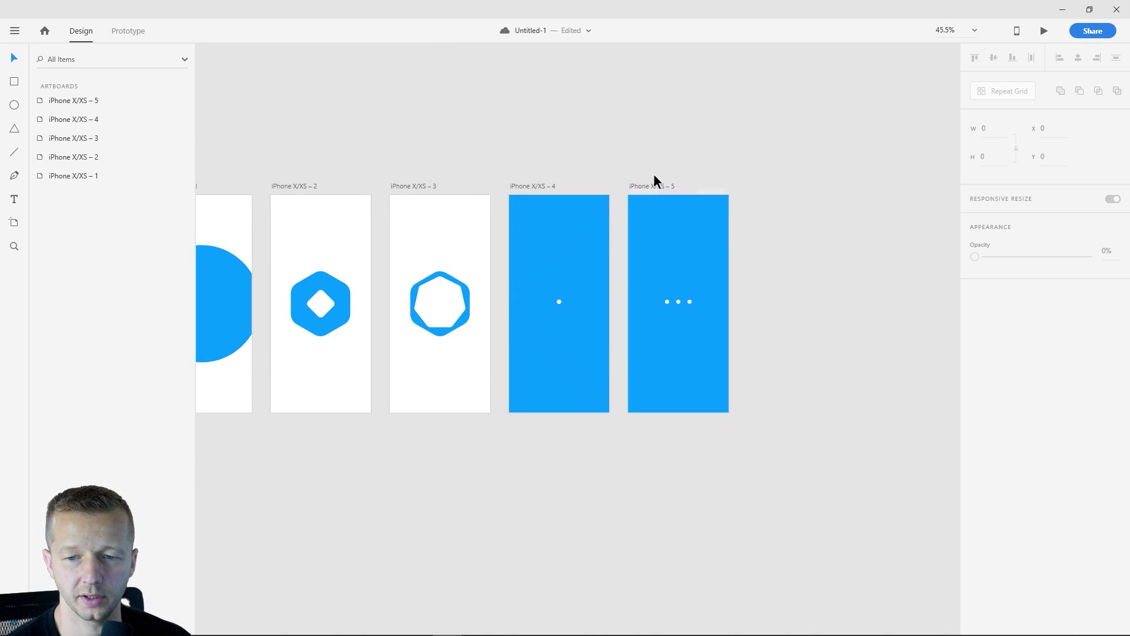
Step: Set the artboard 4 to artboard 5 auto-animate duration to 0.2 s
click(127, 30)
click(551, 188)
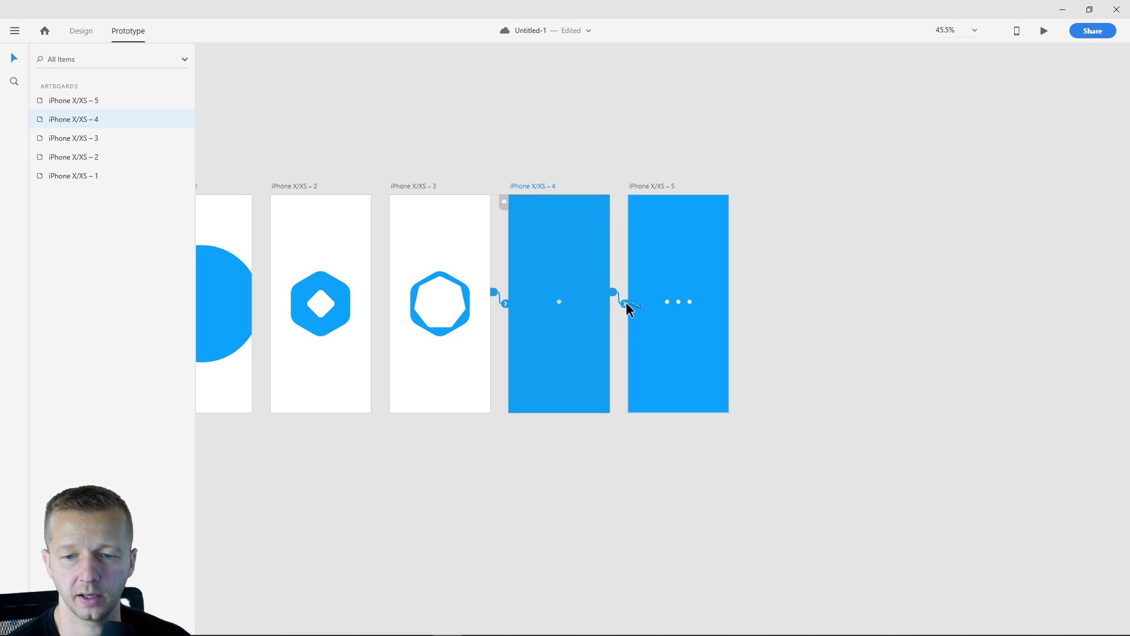
click(625, 303)
click(752, 520)
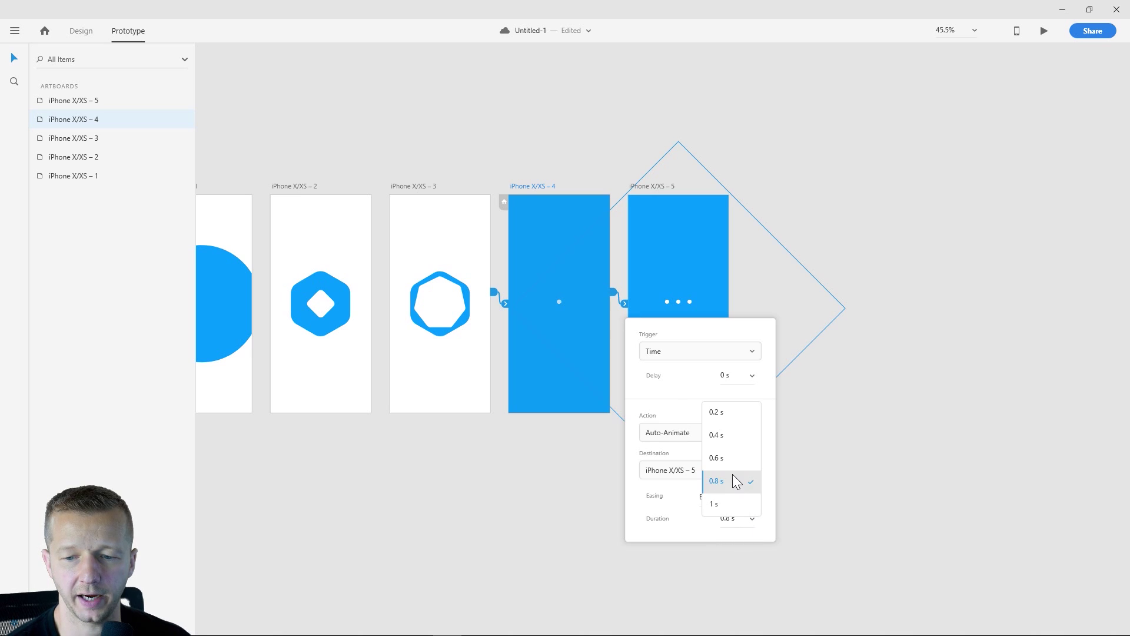
click(727, 413)
click(959, 162)
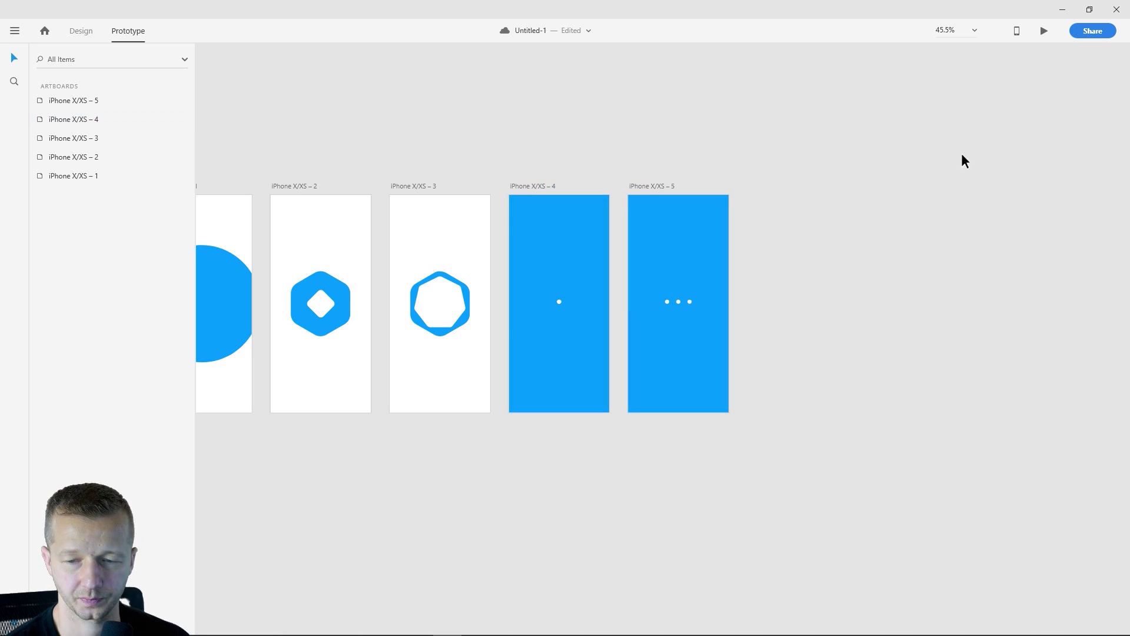
Step: Preview the prototype in Desktop Preview, then close it and select the fifth artboard
click(1043, 32)
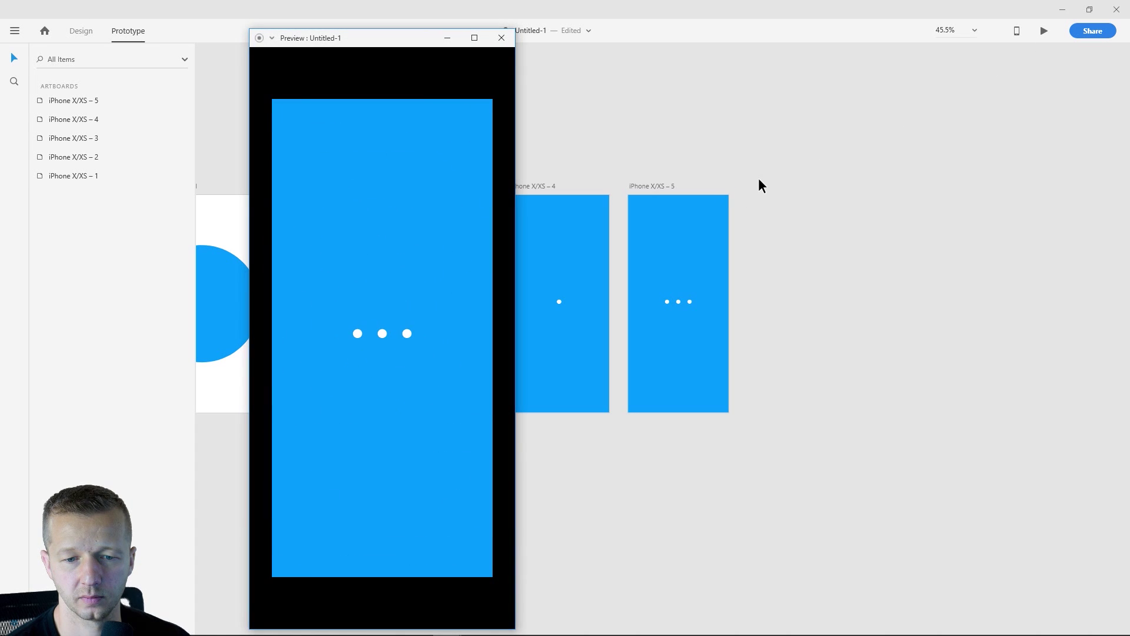
click(501, 38)
click(639, 187)
Step: Duplicate artboard 5 into a sixth artboard and bring its dots into view in Design mode
key(ctrl+d)
click(81, 31)
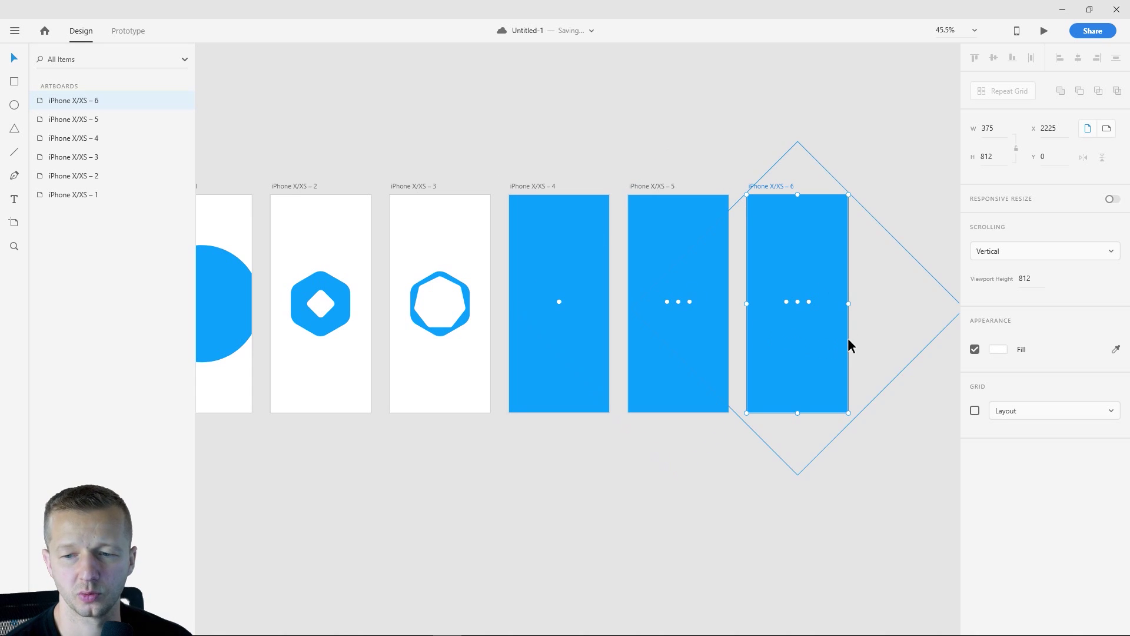
scroll(854, 333, up, 5)
drag(848, 242, 754, 300)
Step: On artboard 6, set the left dot to 0% opacity and the middle dot to about 51%
click(577, 301)
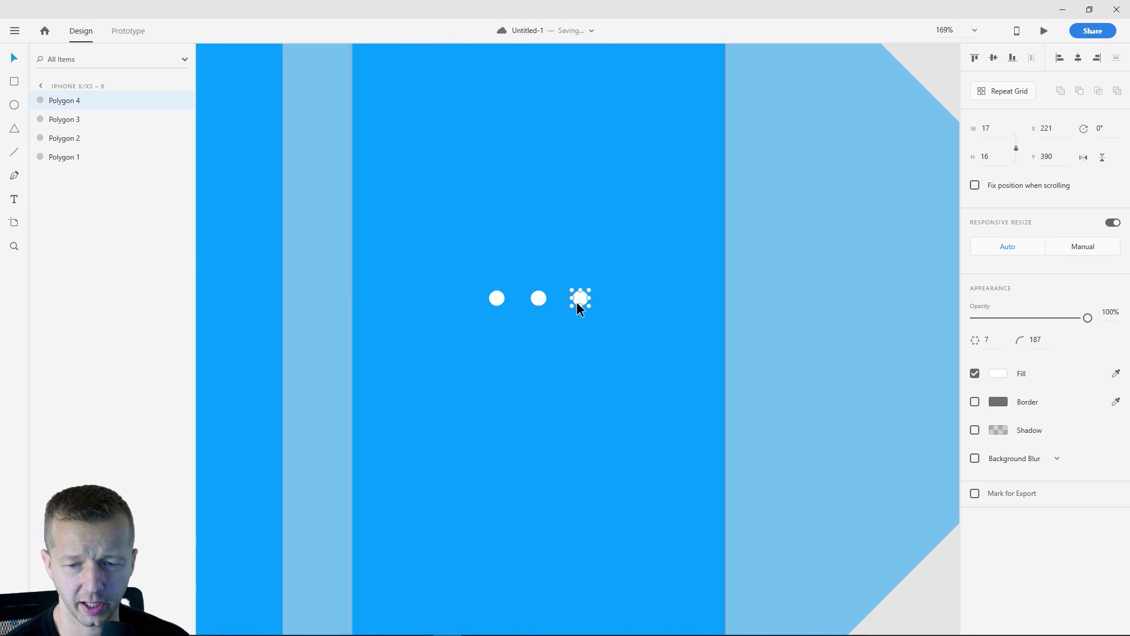
click(539, 298)
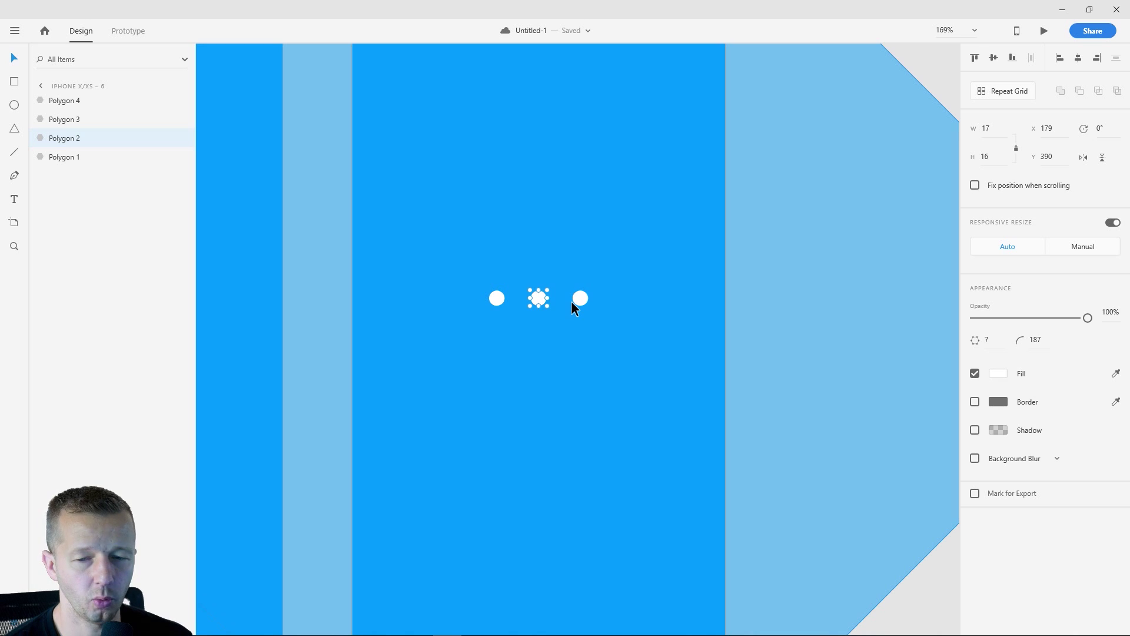
click(496, 299)
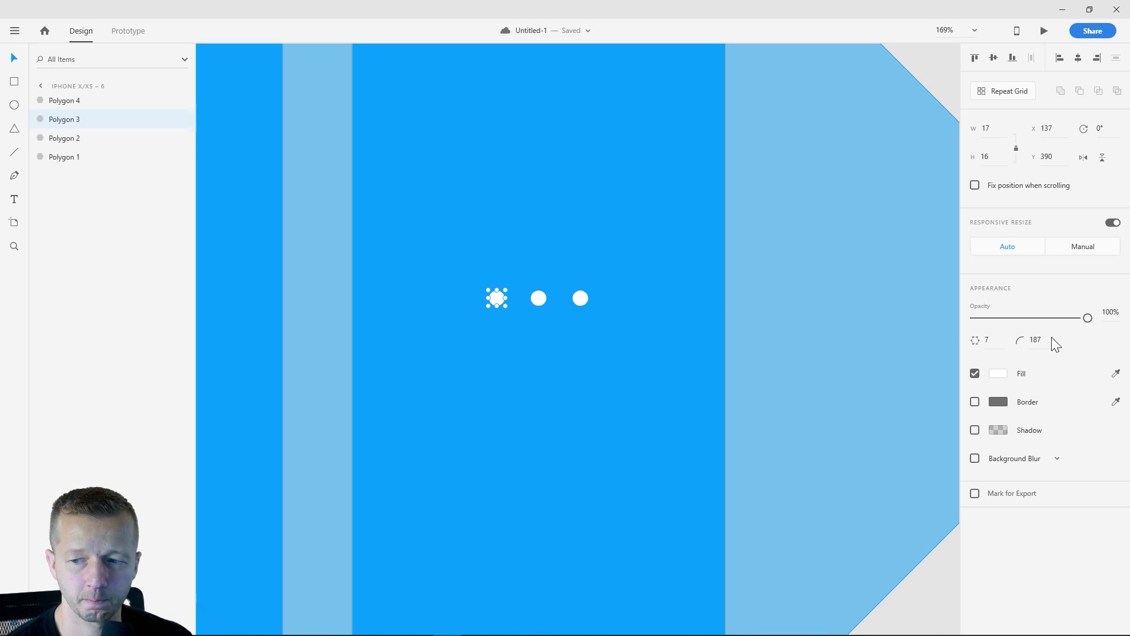
drag(1088, 319, 874, 324)
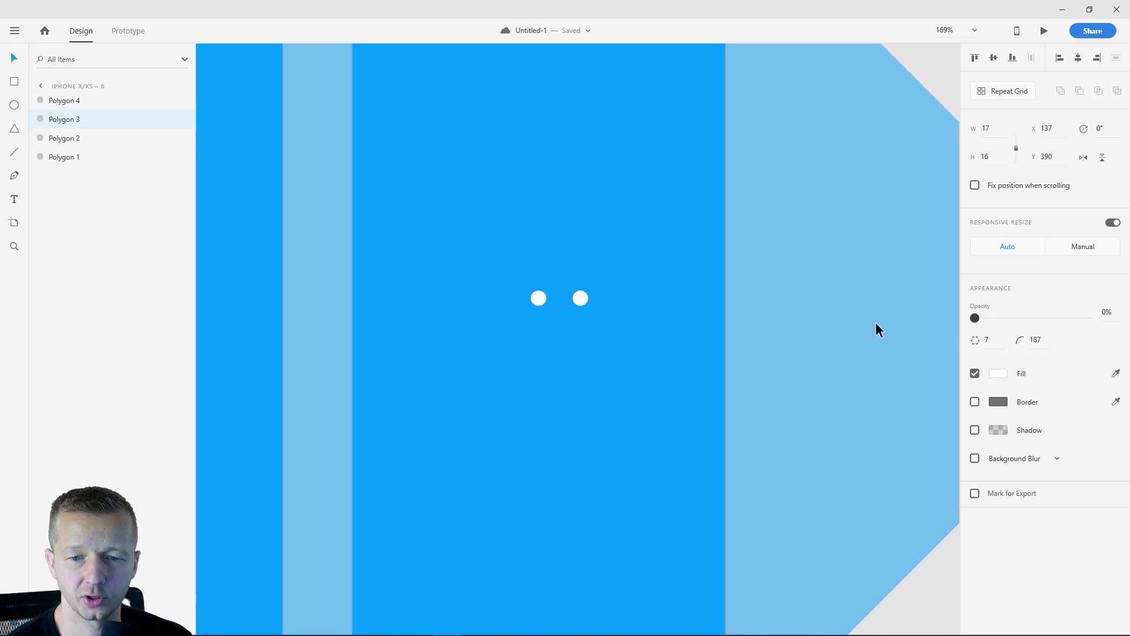
click(540, 298)
drag(1089, 319, 1030, 320)
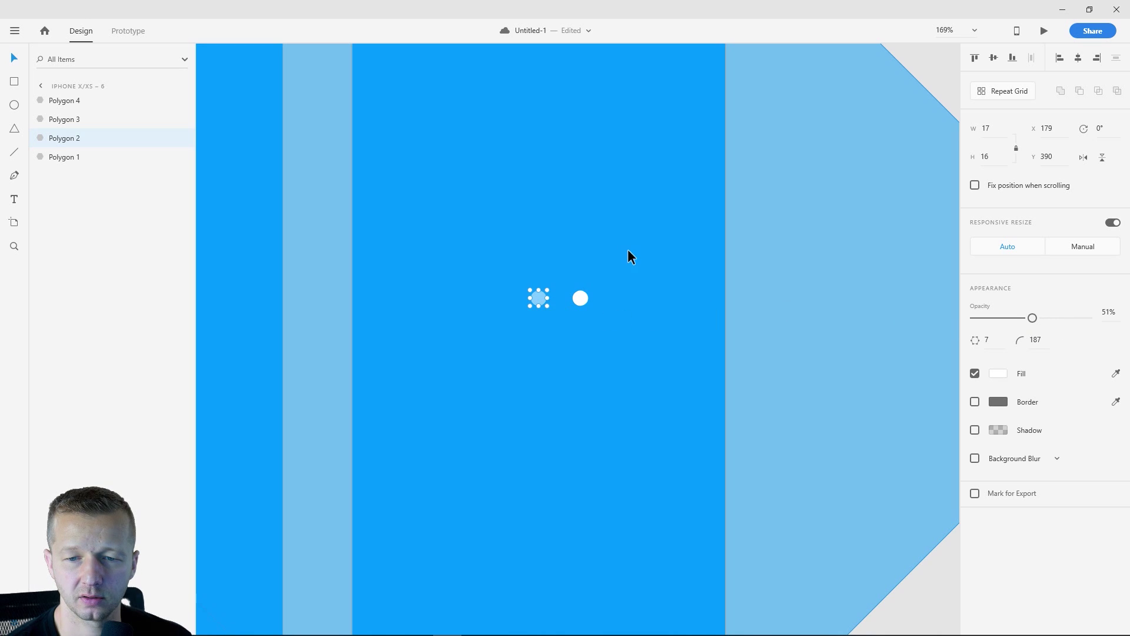
key(ctrl+1)
drag(732, 204, 591, 305)
Step: Duplicate artboard 6 as artboard 7 with dot opacities 53%, 0% and 54%
scroll(595, 295, down, 1)
click(413, 168)
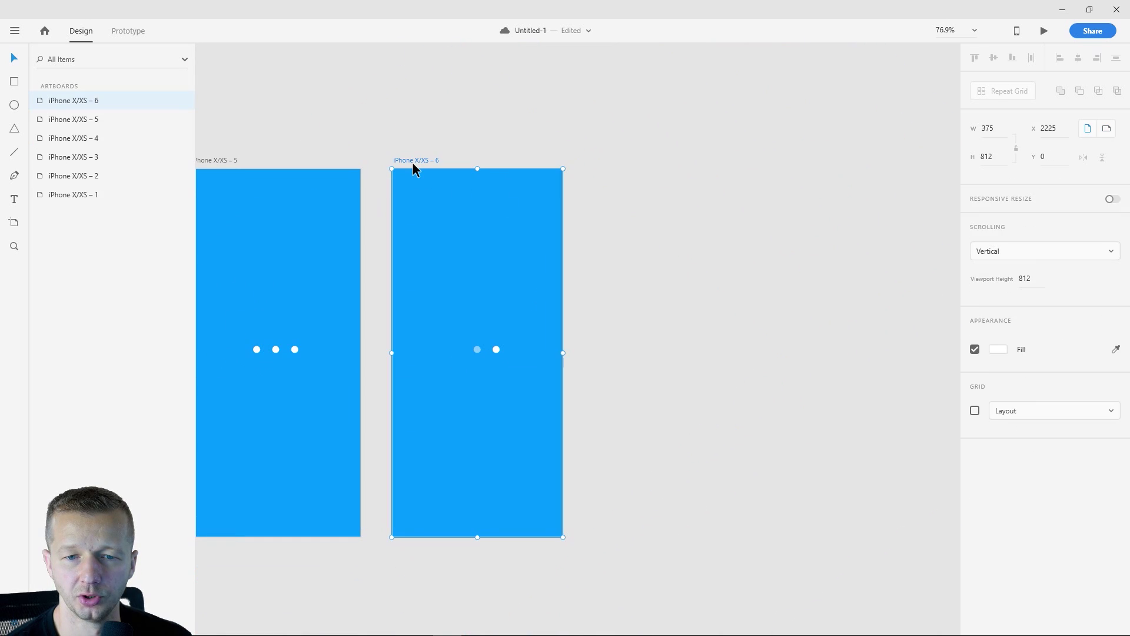
key(ctrl+d)
scroll(782, 371, up, 3)
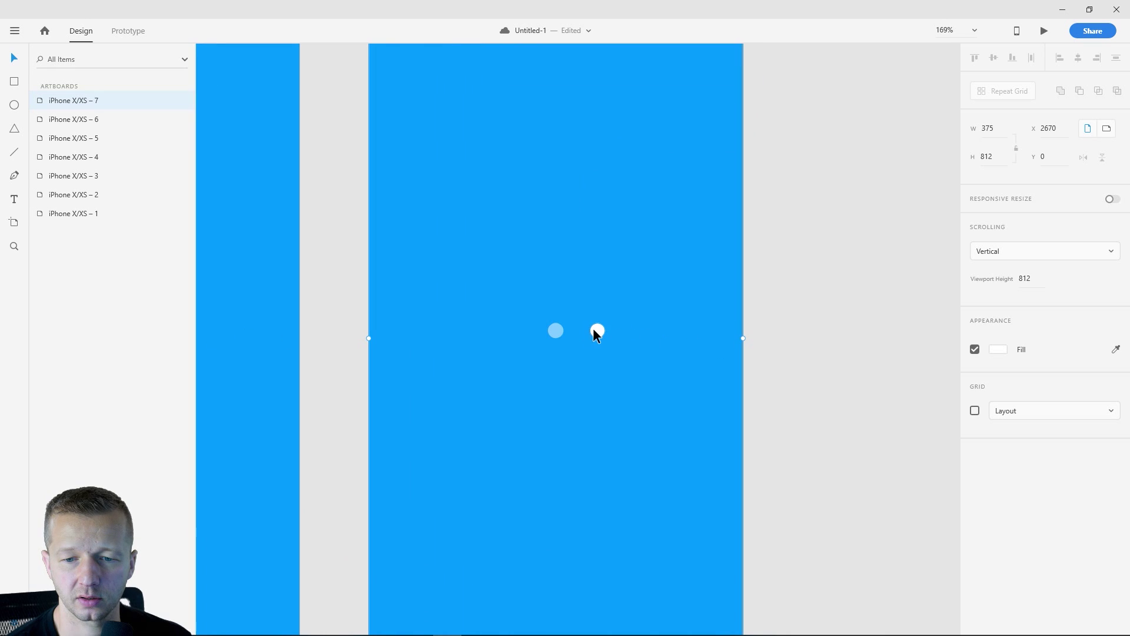
click(514, 329)
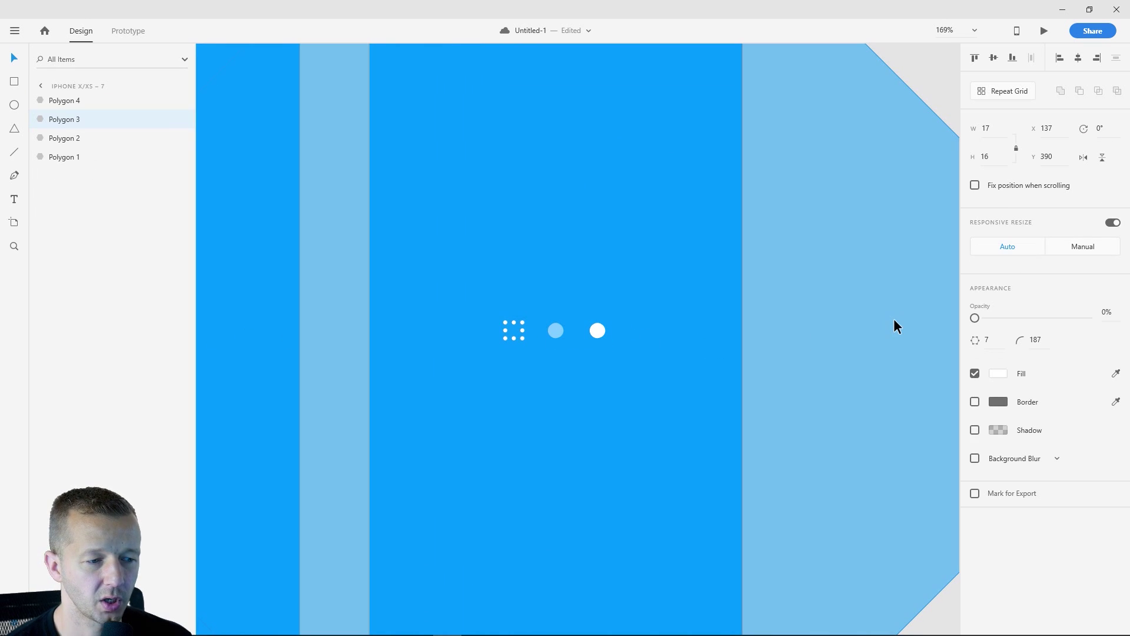
click(1034, 318)
click(556, 331)
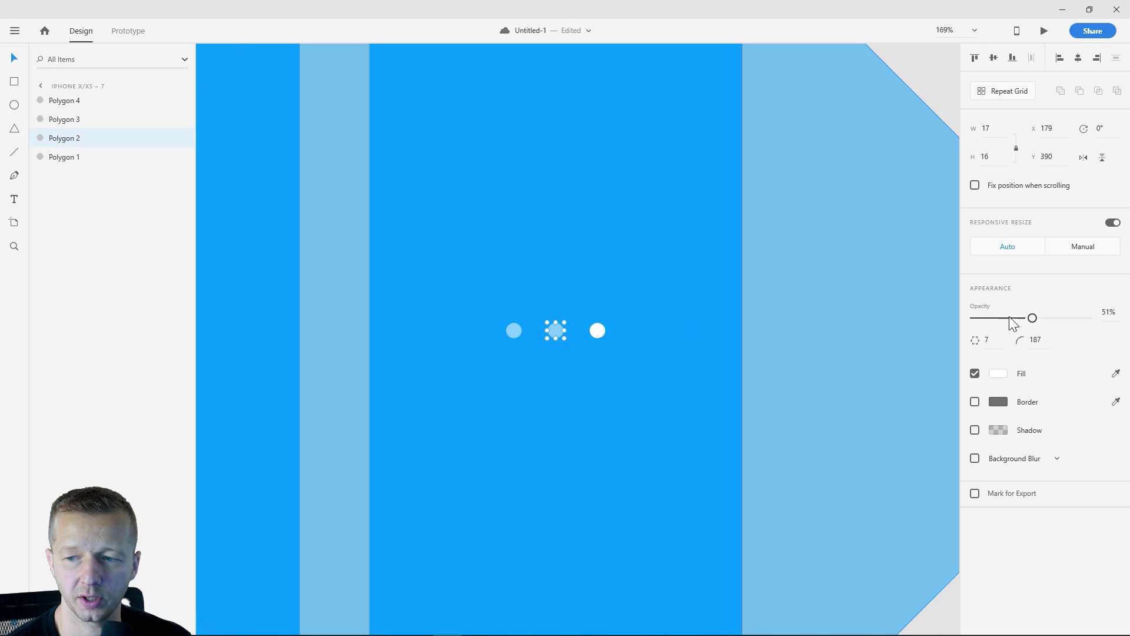
drag(1030, 319, 952, 320)
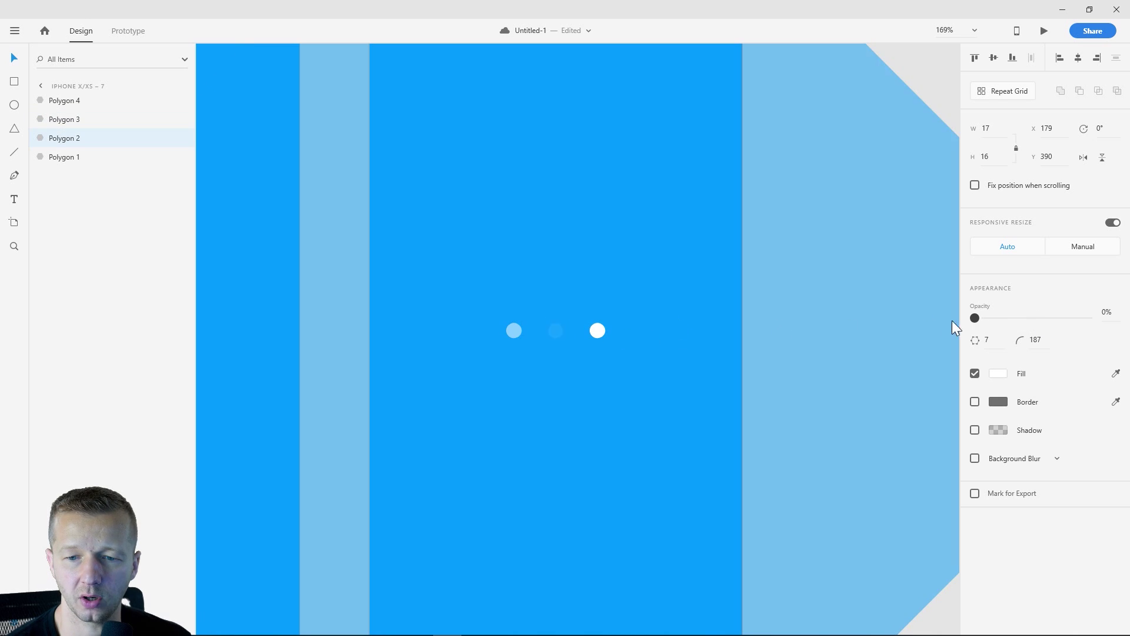
click(598, 331)
drag(1071, 321, 1033, 322)
Step: Duplicate artboard 7 as artboard 8 with dot opacities 100%, 53% and 0%
scroll(703, 247, down, 5)
scroll(703, 247, down, 2)
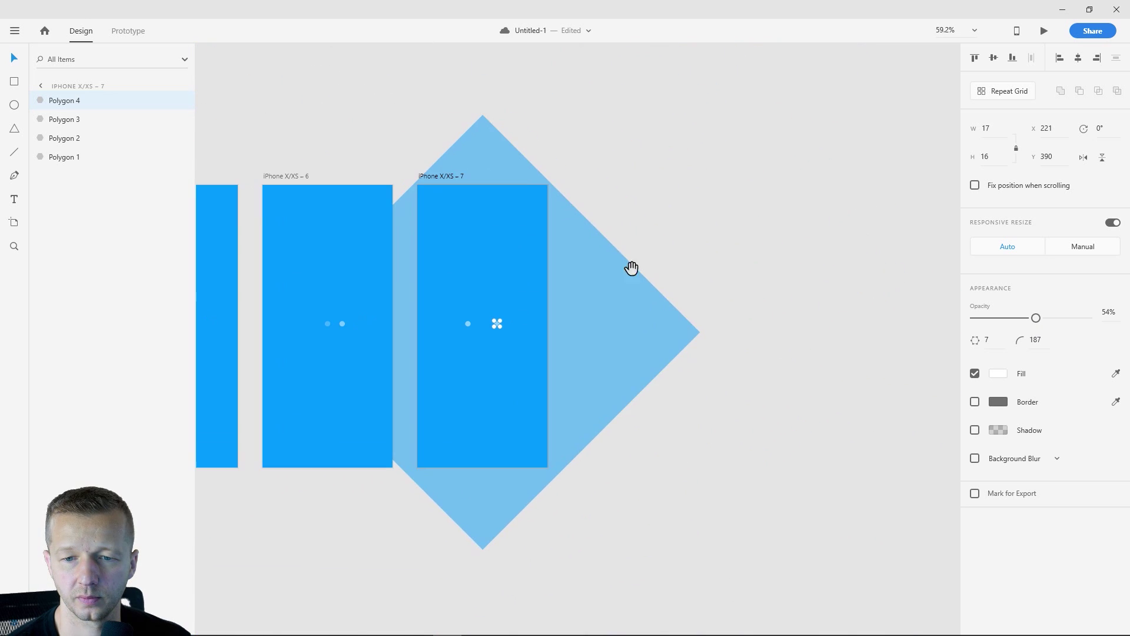
click(447, 174)
key(ctrl+d)
scroll(654, 309, up, 3)
scroll(704, 300, right, 2)
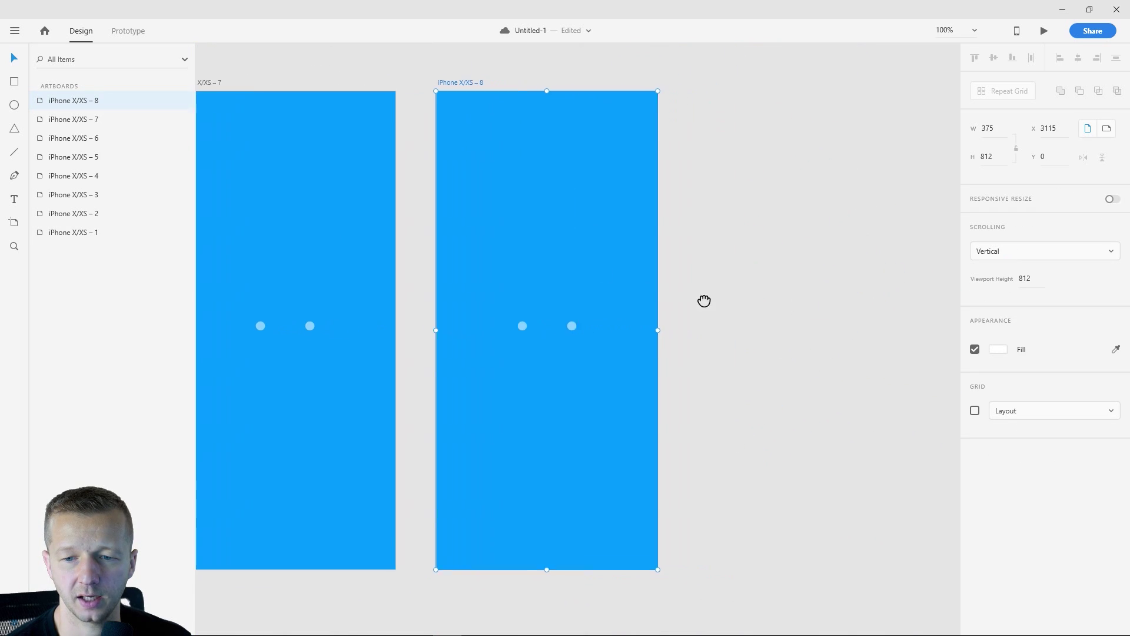
scroll(648, 308, up, 2)
click(476, 333)
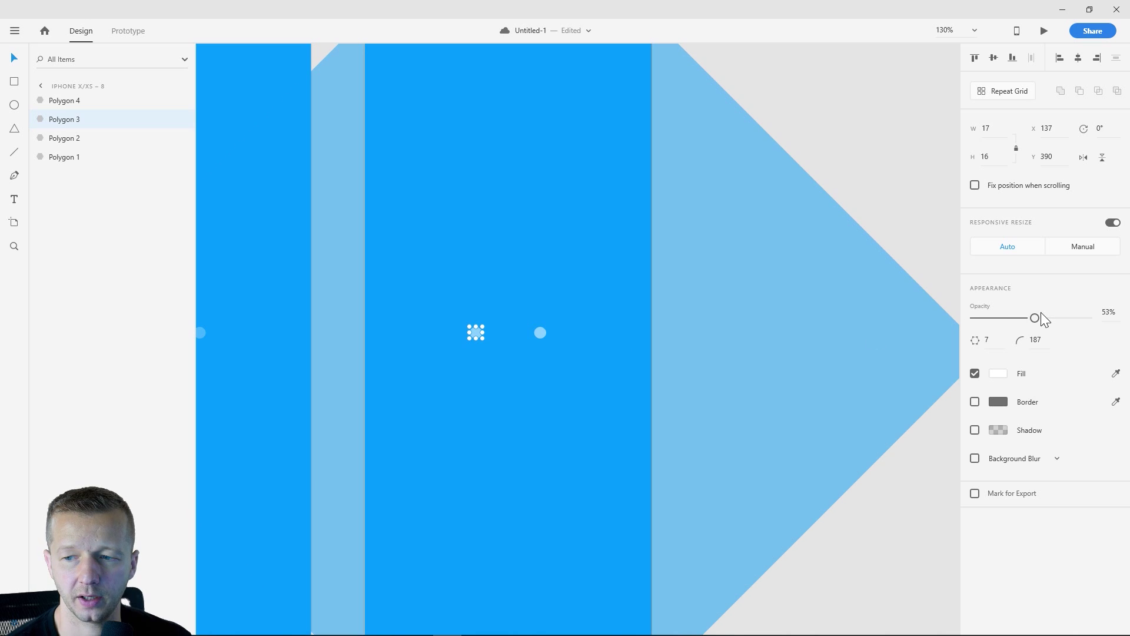
drag(1041, 316, 1117, 317)
click(507, 331)
mouse_move(1034, 318)
mouse_down()
mouse_move(979, 318)
mouse_move(1039, 320)
mouse_up()
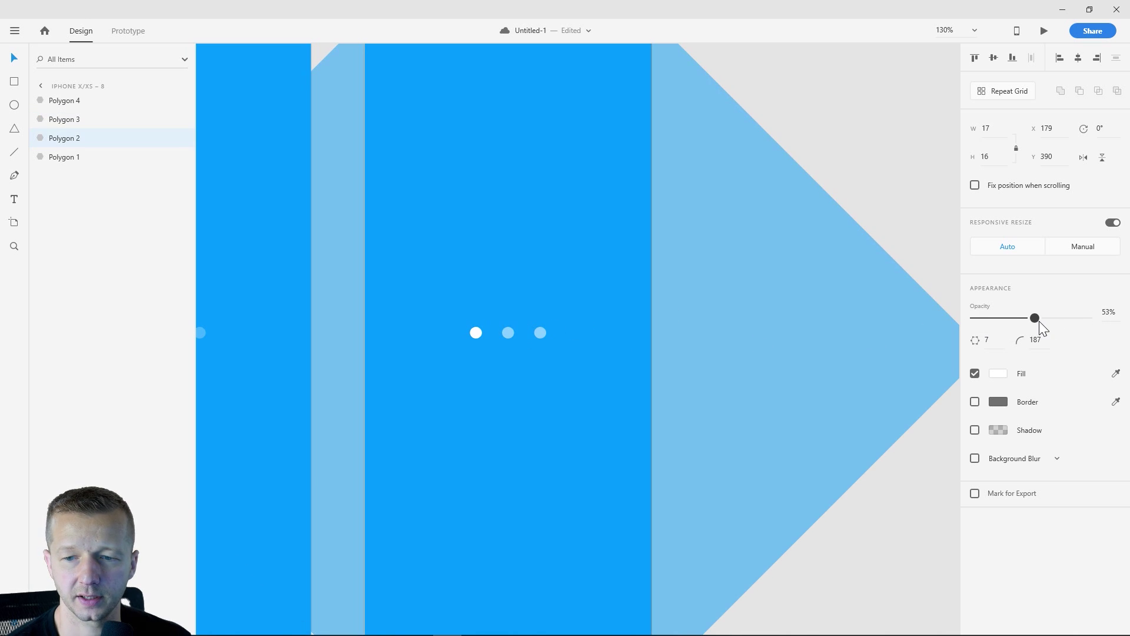
click(536, 334)
drag(1039, 316, 853, 320)
click(818, 147)
Step: In Prototype mode, wire artboard 4 to 5 and artboard 5 to 6
scroll(769, 175, down, 5)
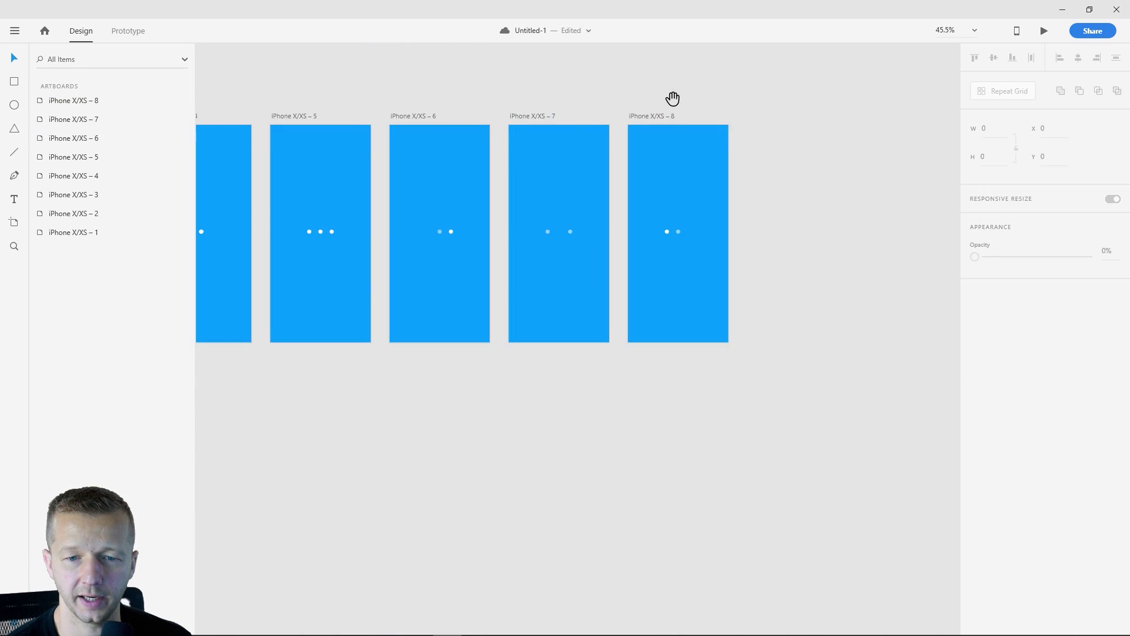
click(130, 33)
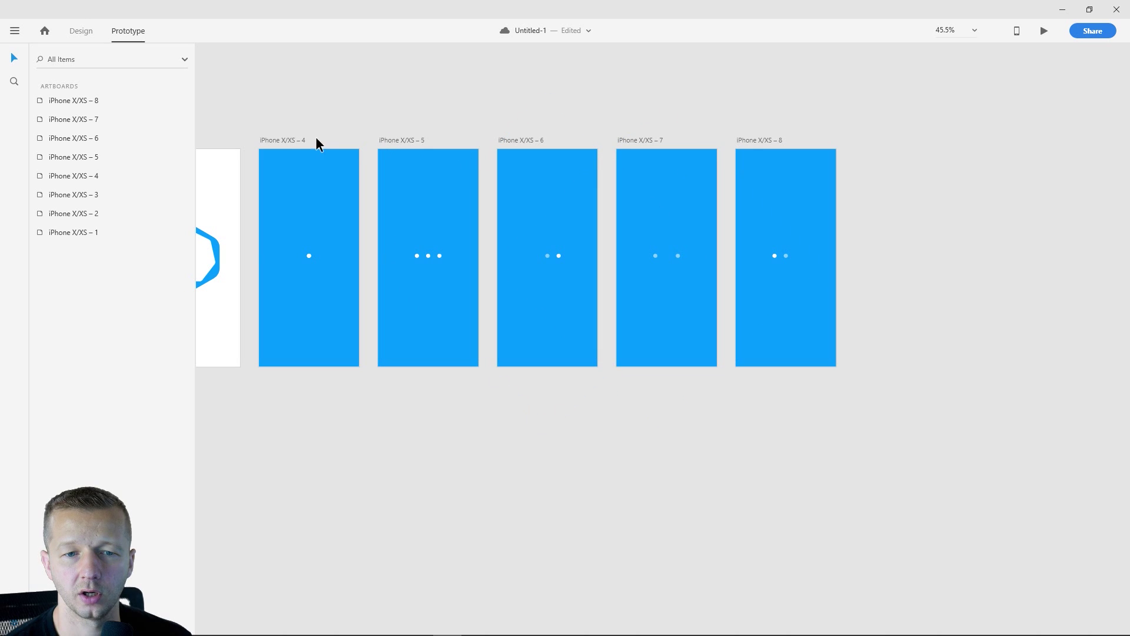
click(289, 142)
drag(363, 246, 400, 254)
click(411, 141)
drag(481, 246, 526, 286)
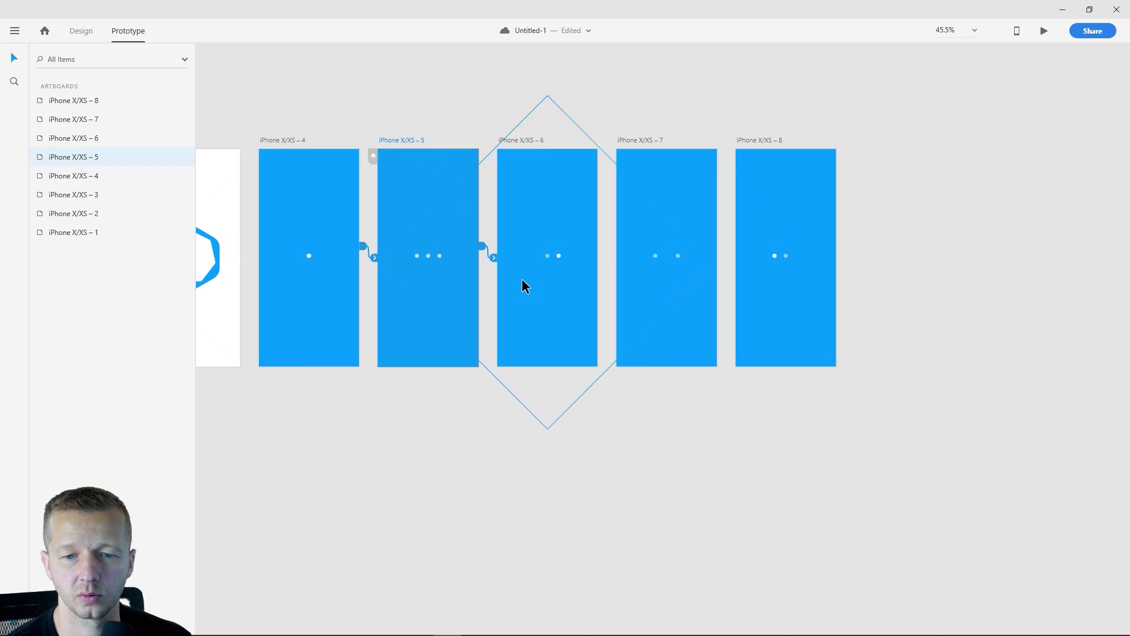
click(493, 258)
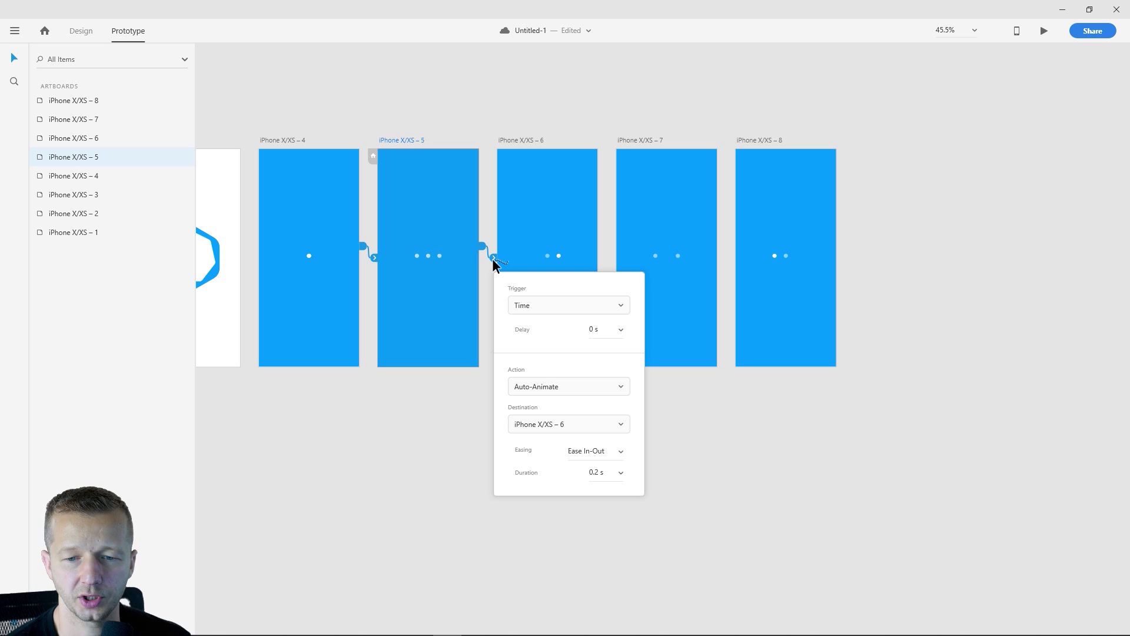
Step: Wire artboard 6 to 7, 7 to 8, and loop artboard 8 back to 5
click(520, 140)
drag(602, 245, 643, 213)
click(636, 140)
drag(721, 245, 762, 143)
click(763, 139)
drag(842, 246, 400, 294)
scroll(540, 389, down, 5)
Step: Preview the prototype from artboard 1, then close and replay it to watch the dot loop
click(379, 264)
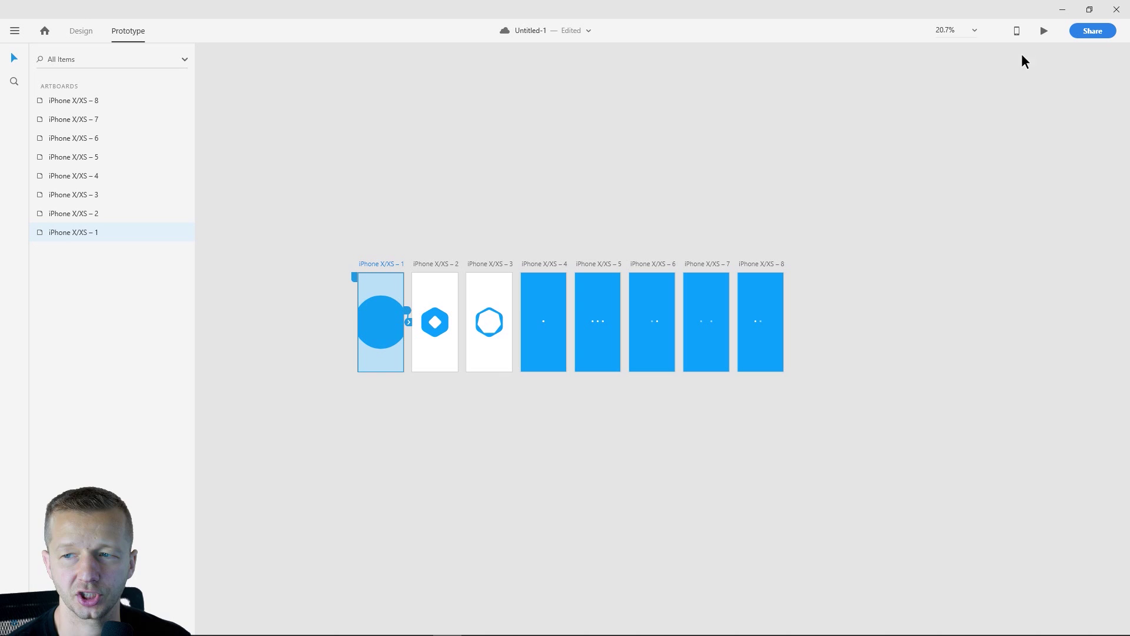
click(1044, 31)
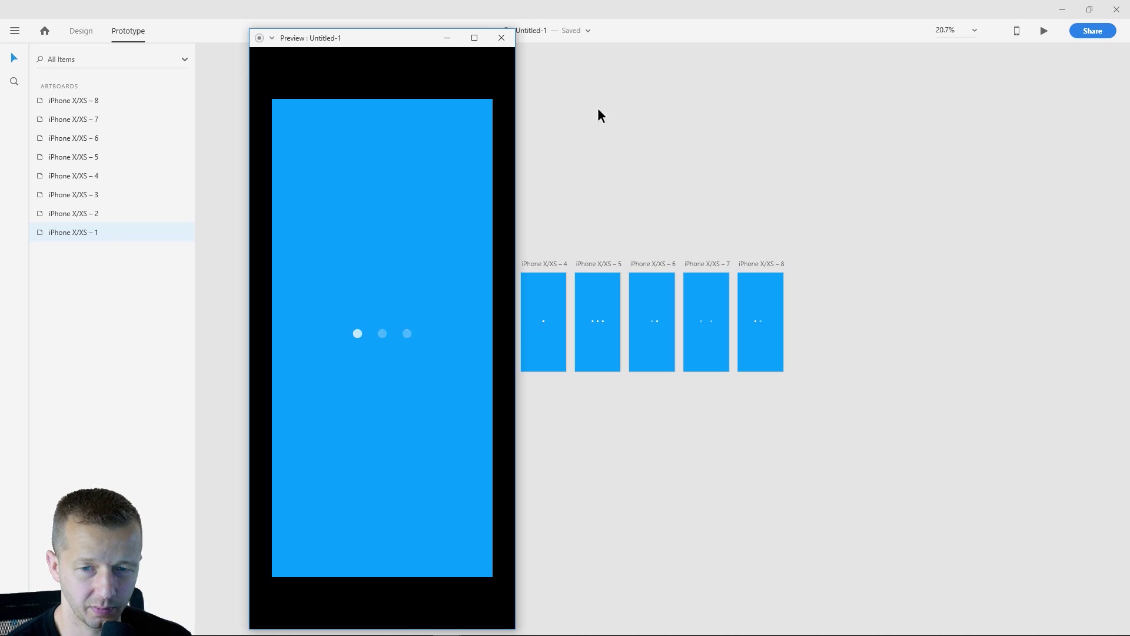
click(501, 39)
click(1043, 31)
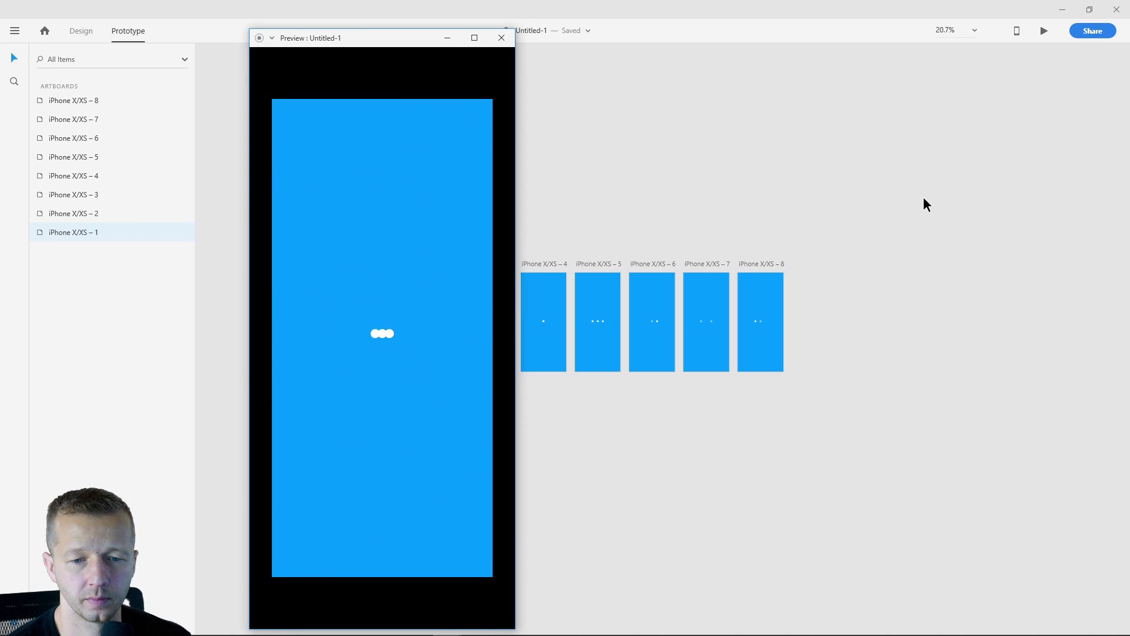